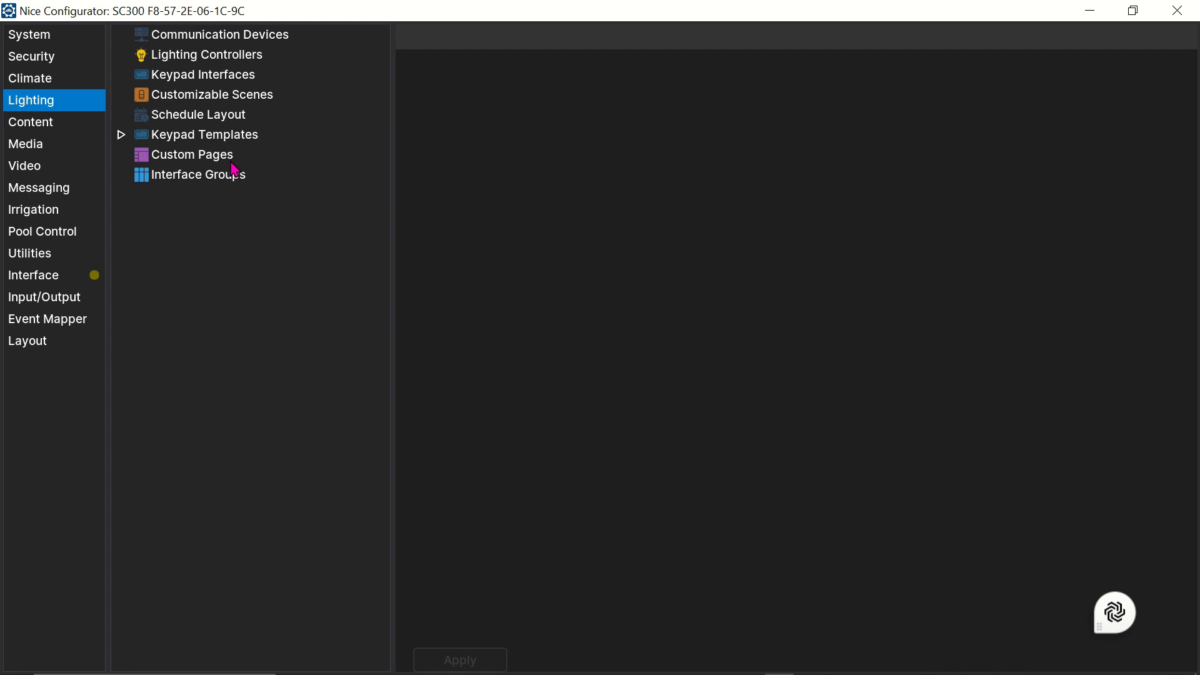
Create a custom page named "MAIN LIVING ROOM" in the Lighting section.
left_click(230, 162)
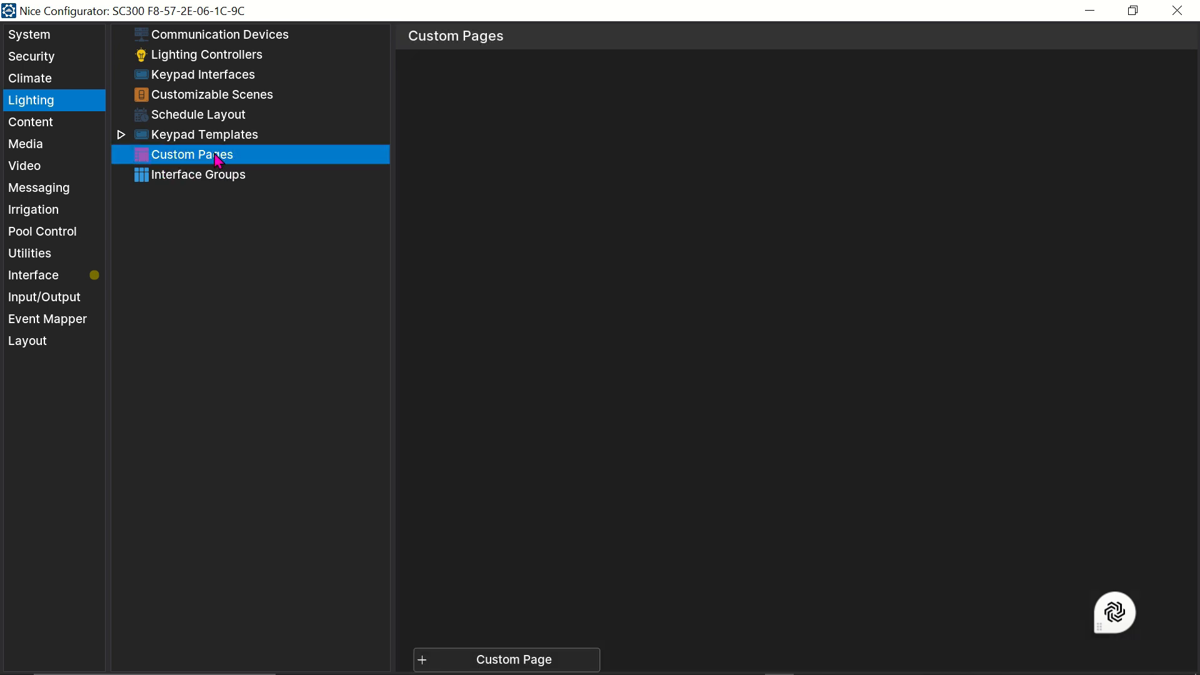
left_click(466, 665)
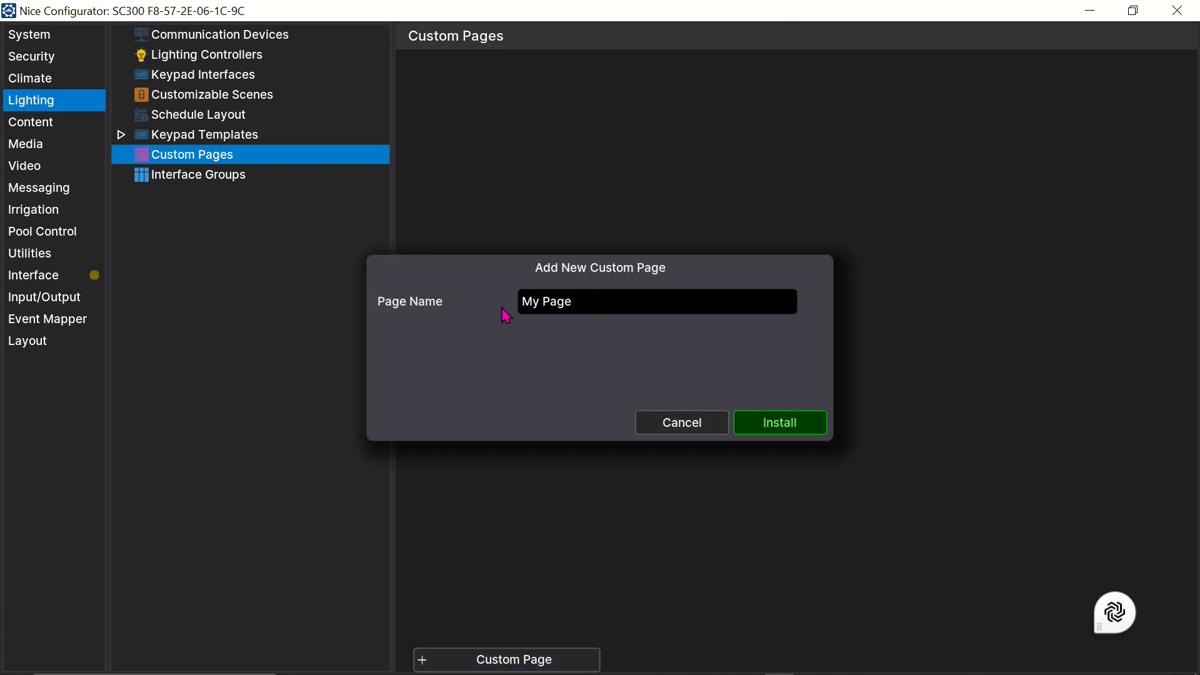
left_click_drag(581, 292, 511, 302)
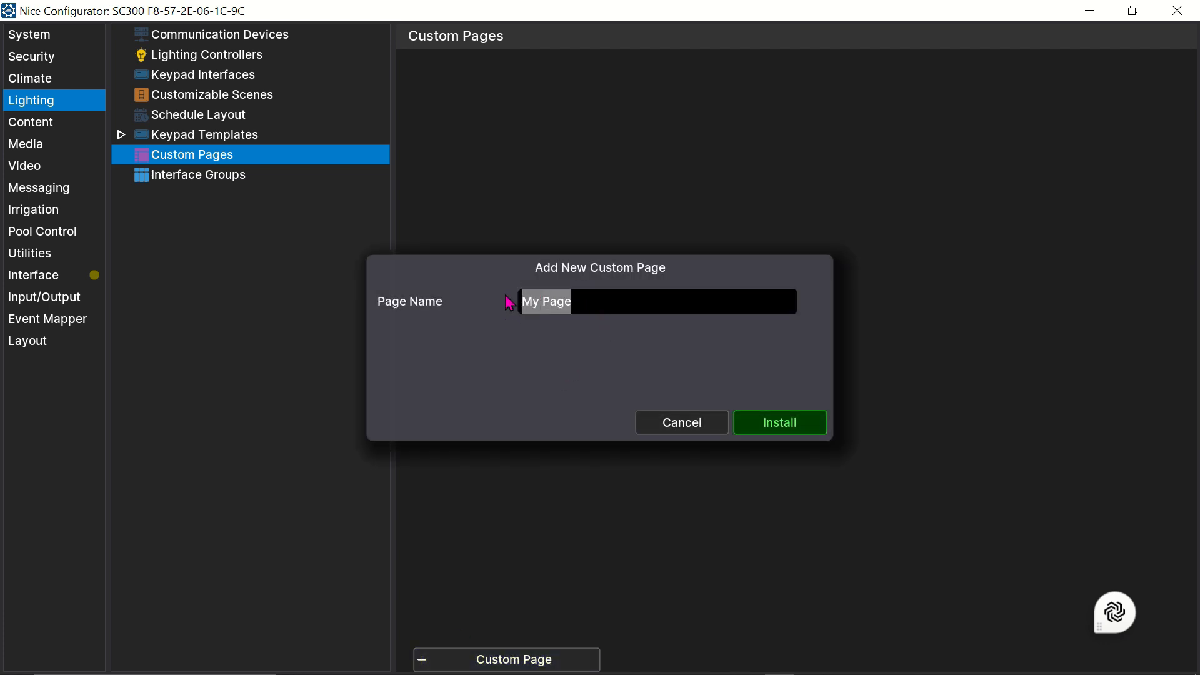
type("MAIN LIVING ROOM")
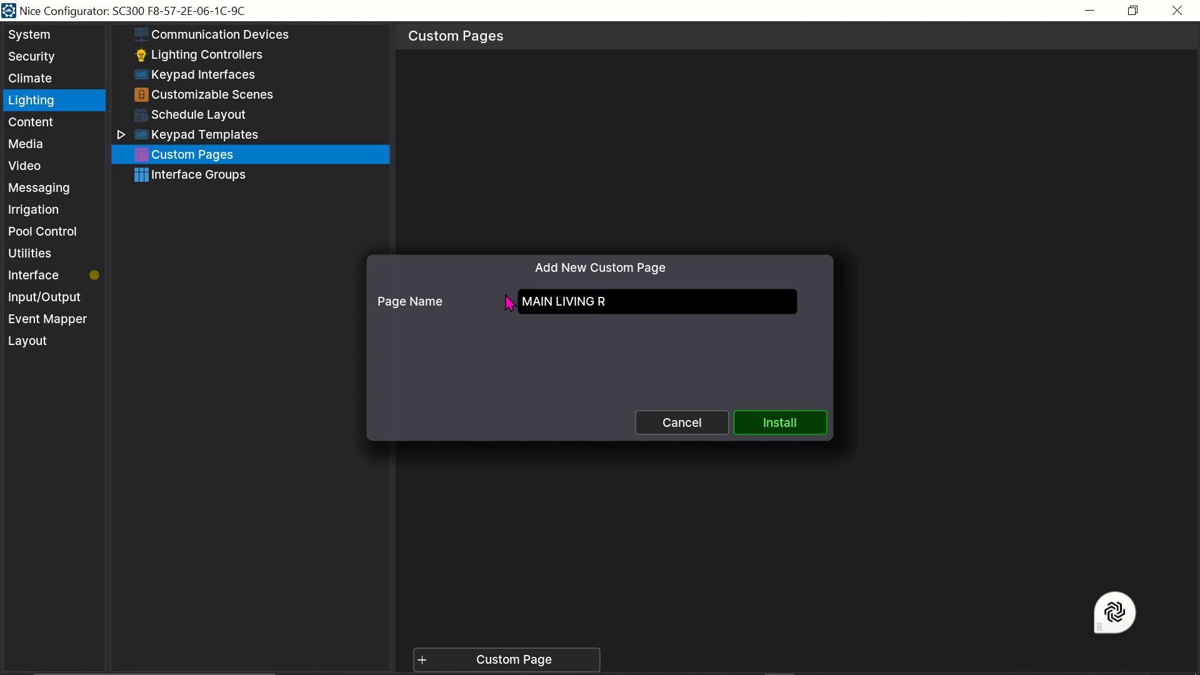
left_click(821, 426)
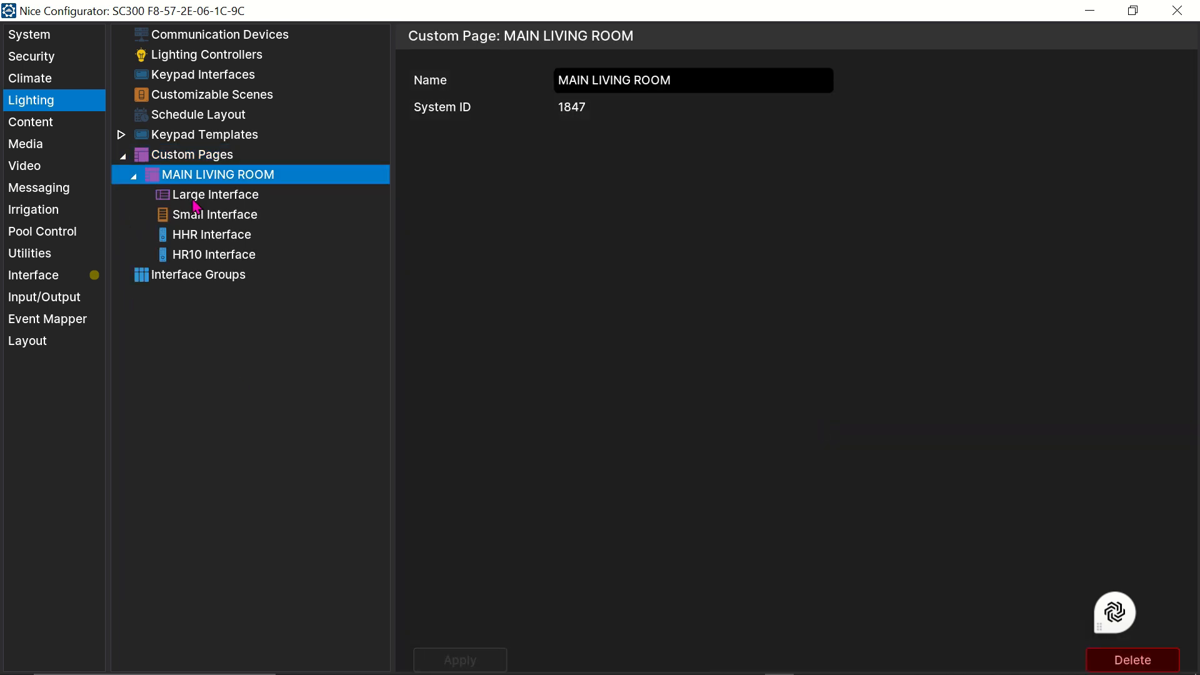
Examine the blank Large, Small, HHR and HR10 interface layouts of the MAIN LIVING ROOM page.
left_click(241, 204)
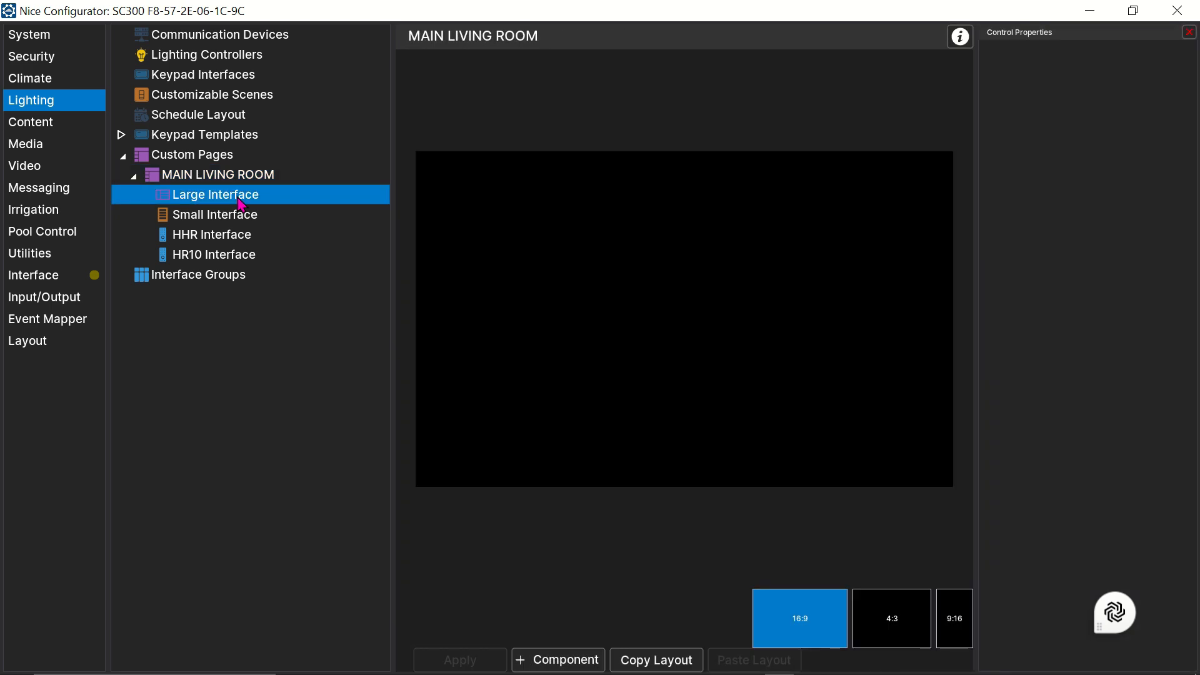
left_click(229, 216)
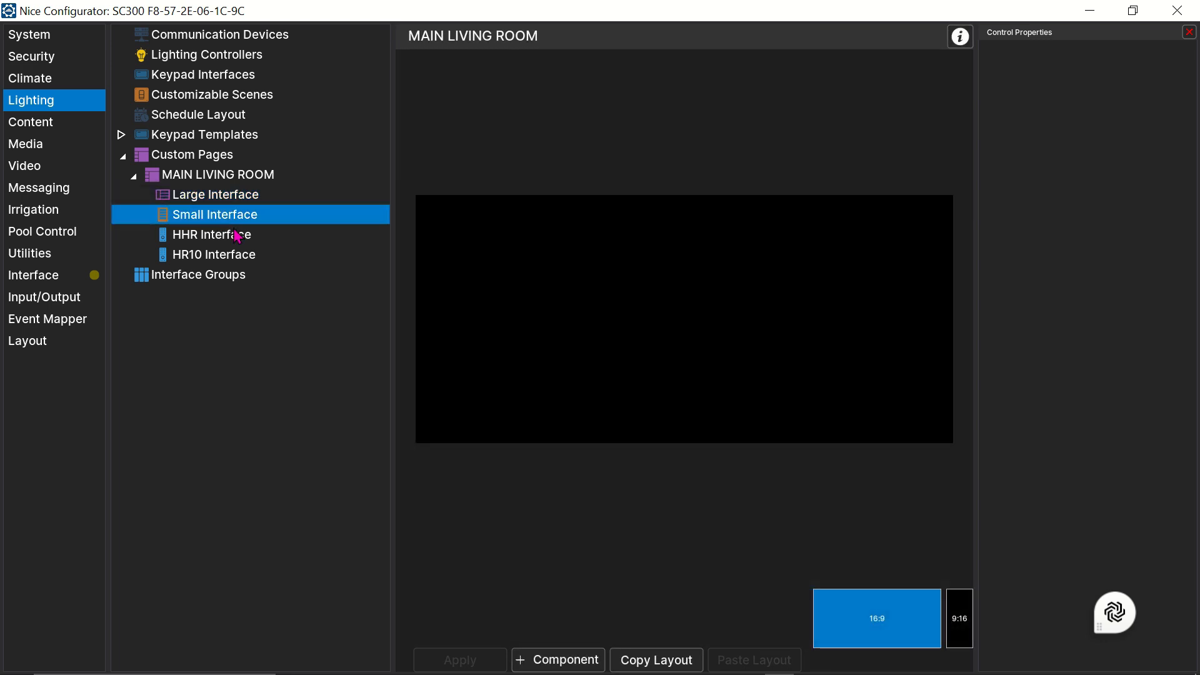
left_click(236, 235)
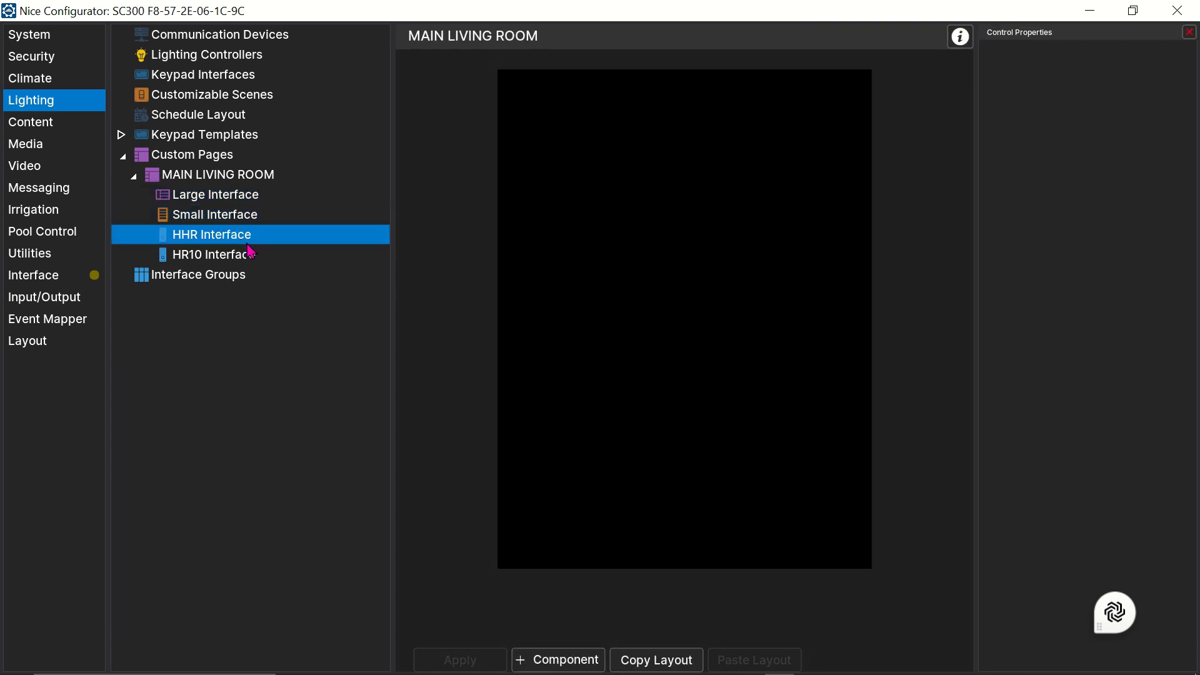
left_click(250, 269)
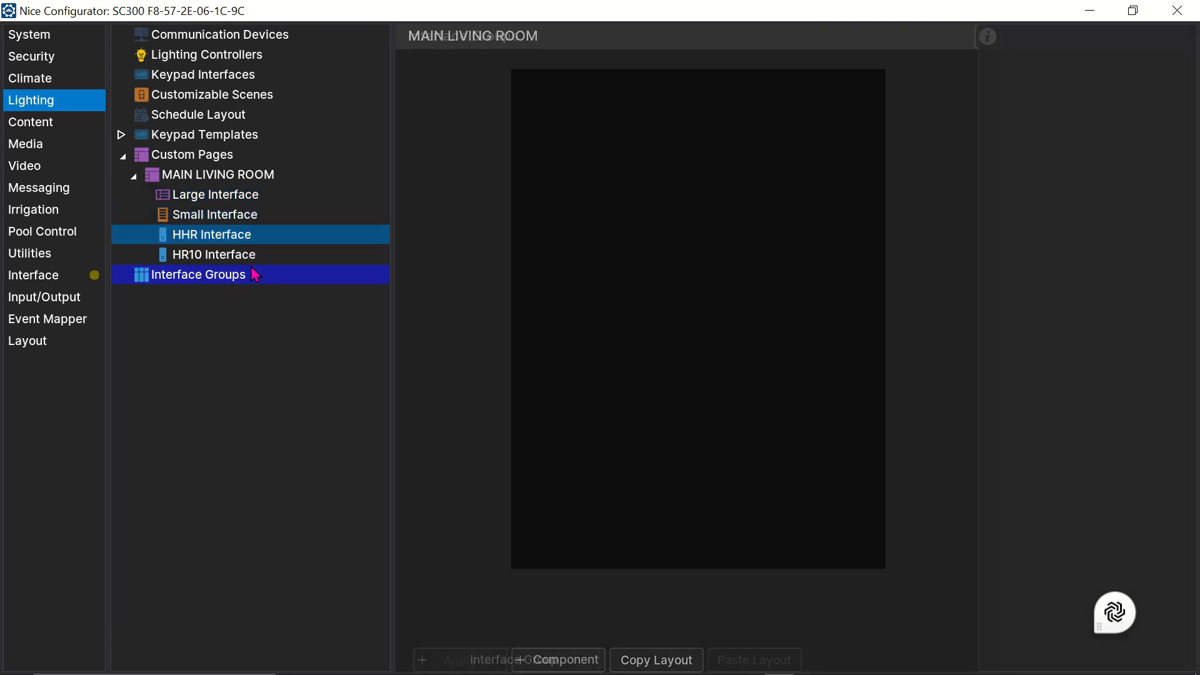
left_click(248, 258)
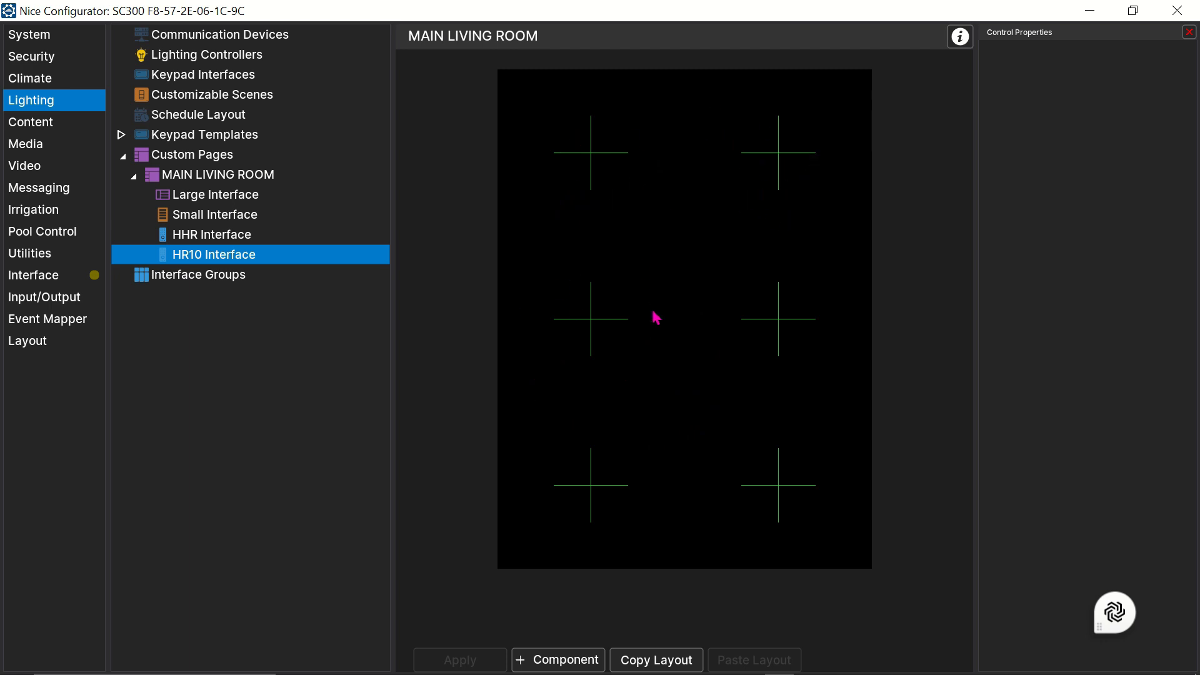
Add a Round Region component to the Large Interface layout of the MAIN LIVING ROOM page, keeping its default name.
left_click(270, 196)
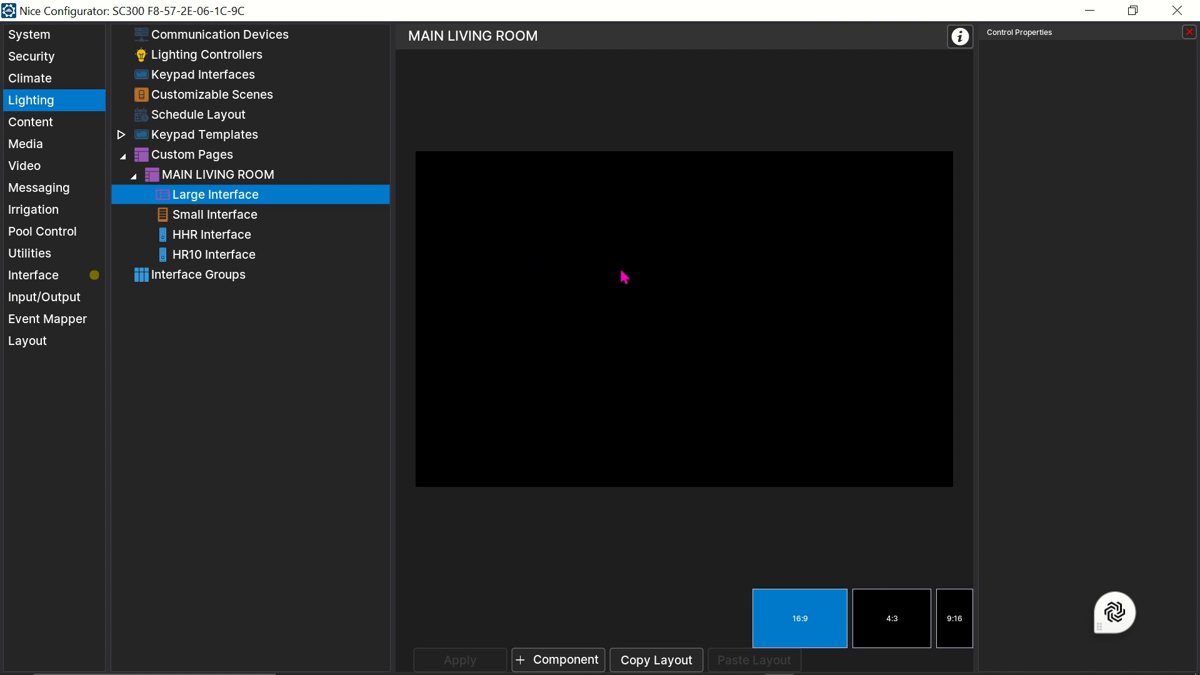
left_click(577, 670)
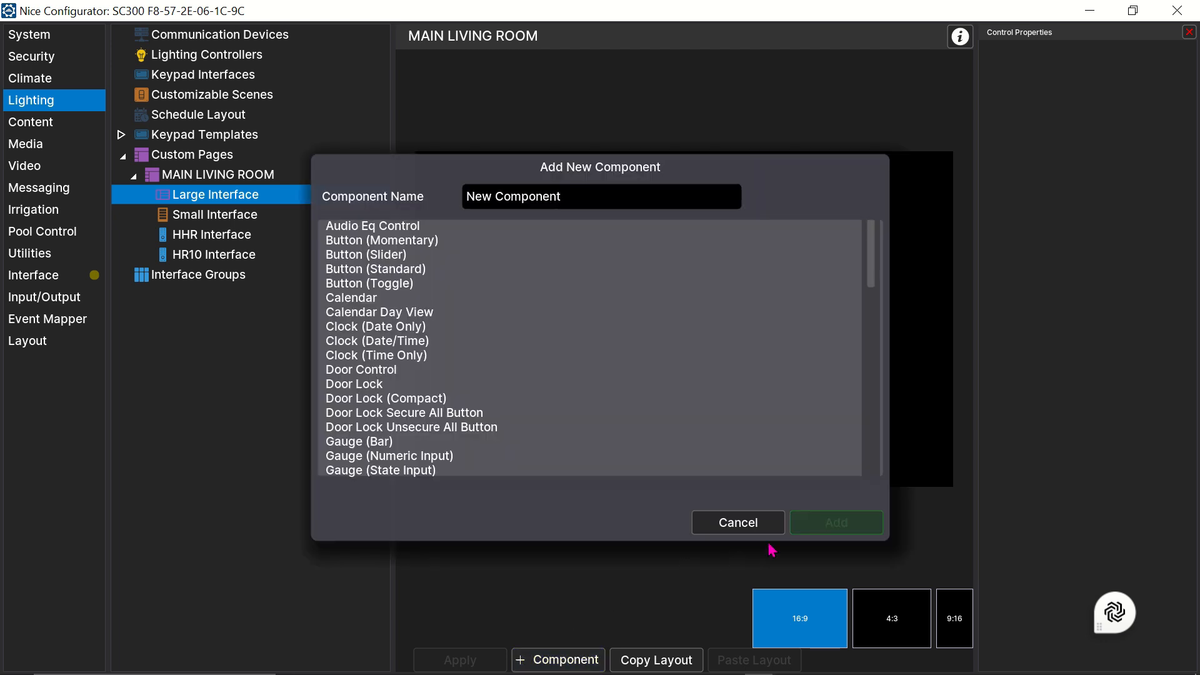
left_click(776, 525)
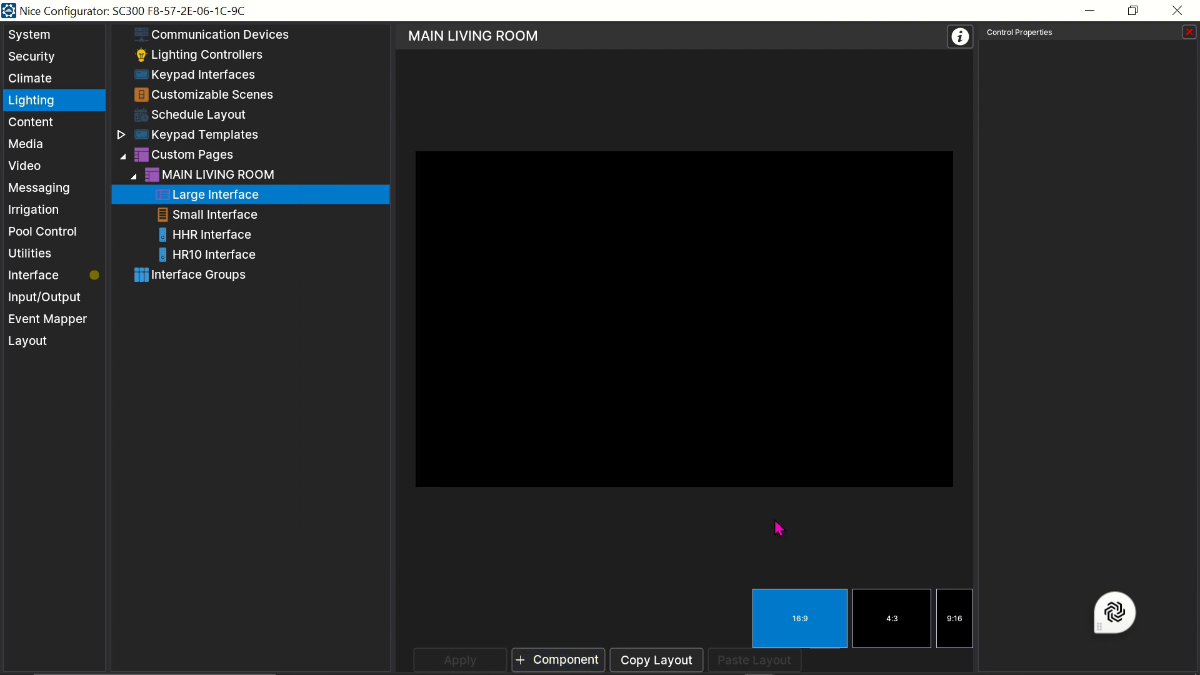
right_click(661, 349)
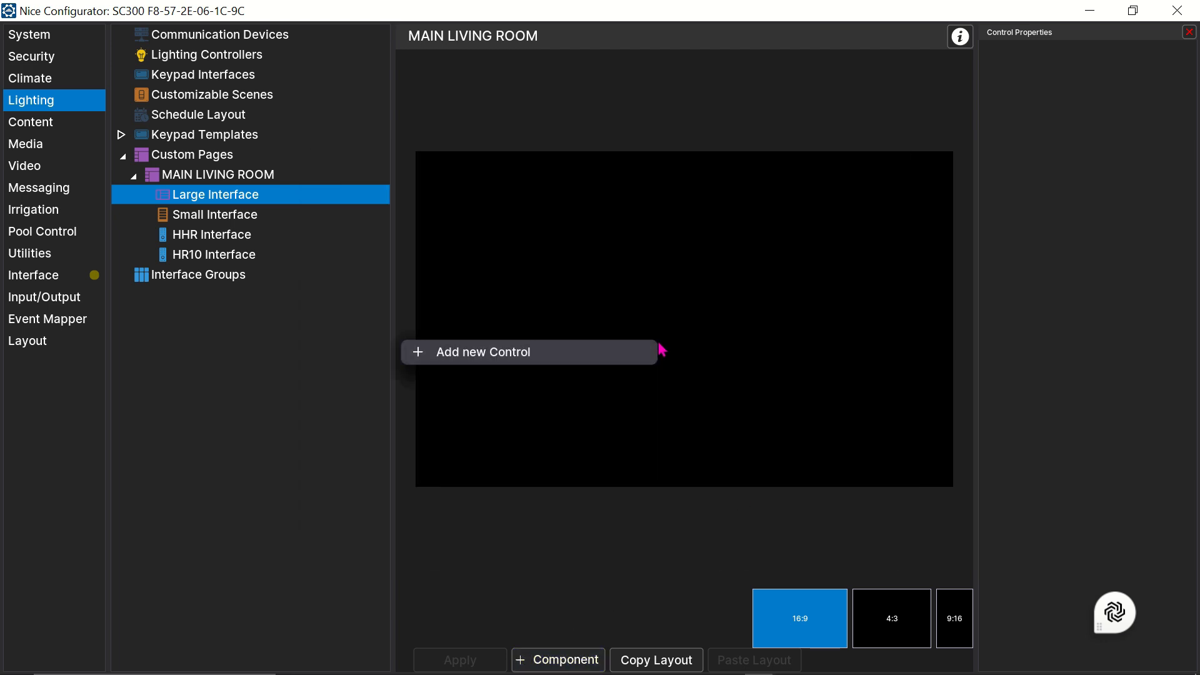
left_click(595, 354)
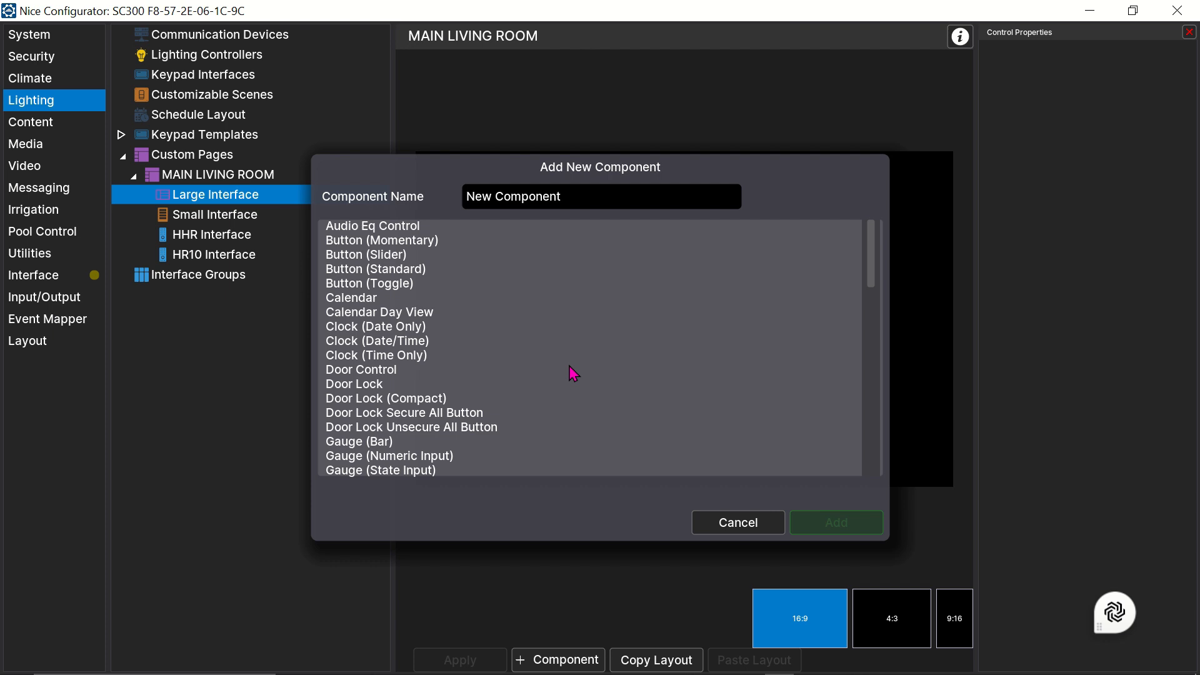
scroll(573, 373, "down", 7)
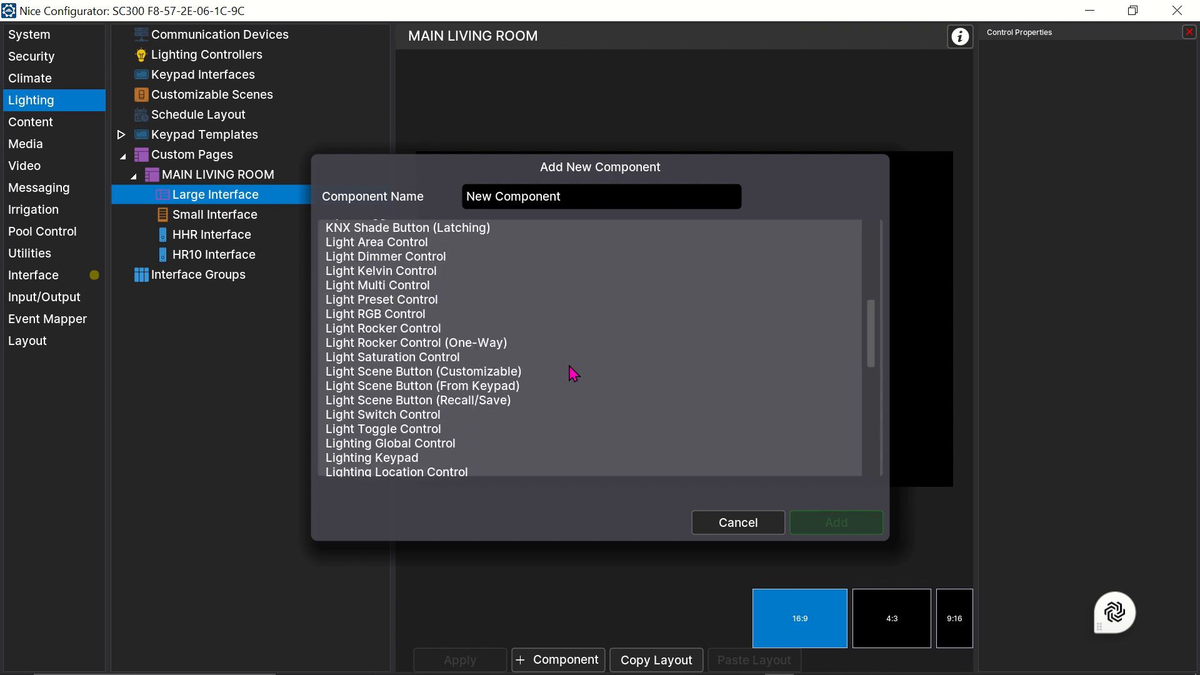
scroll(574, 373, "down", 7)
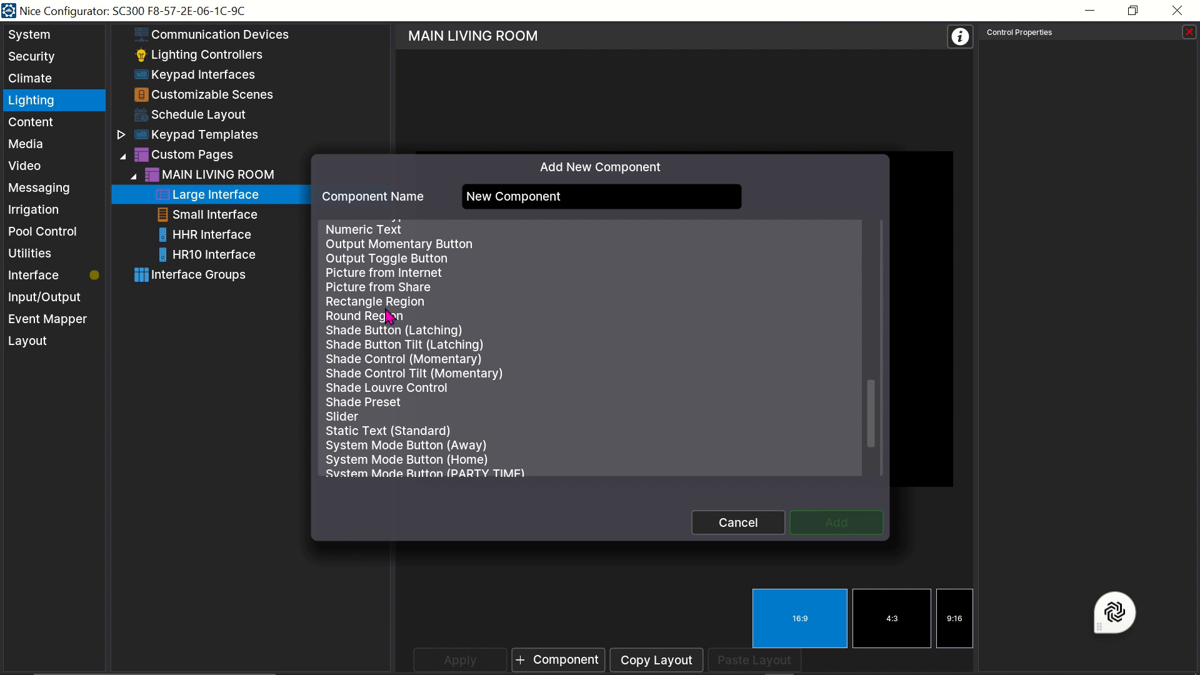
left_click(395, 318)
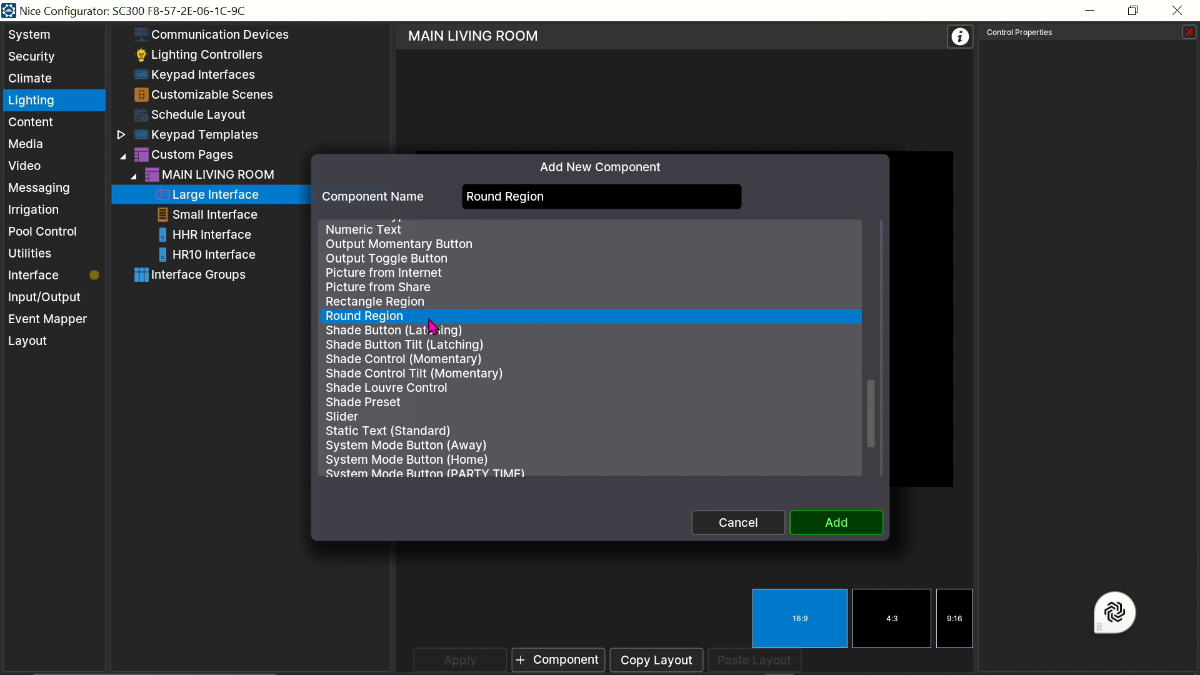
left_click(821, 527)
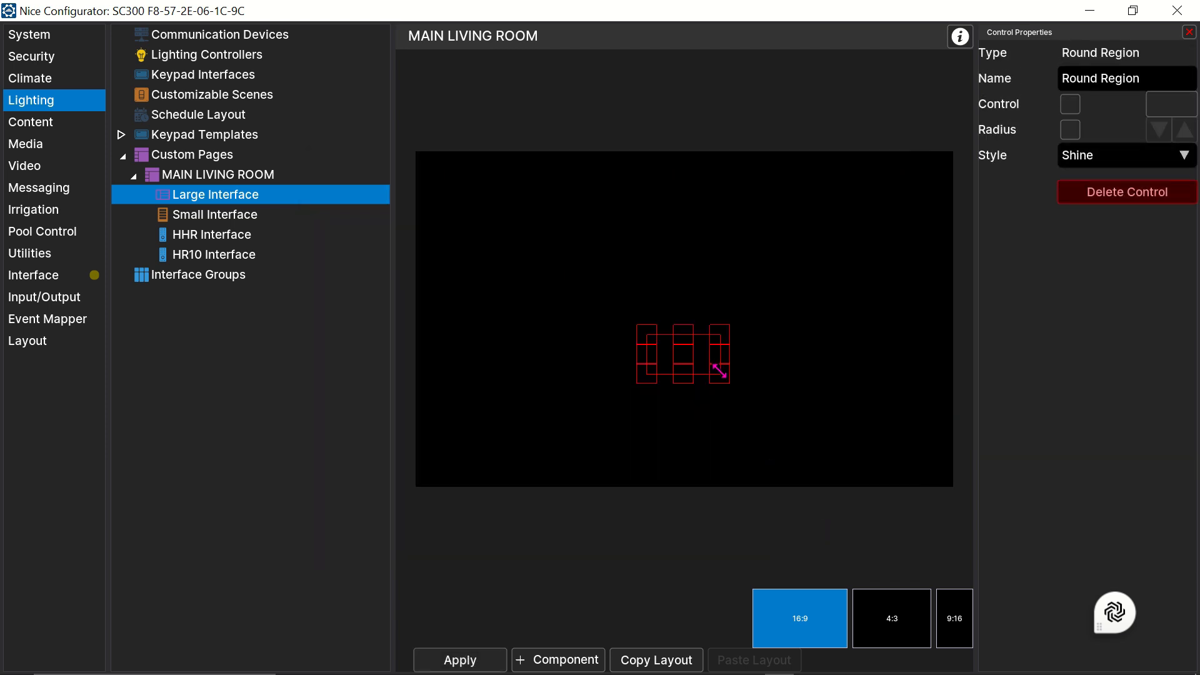
Enlarge the round region and move it to the upper-left area of the page layout.
left_click_drag(720, 372, 880, 465)
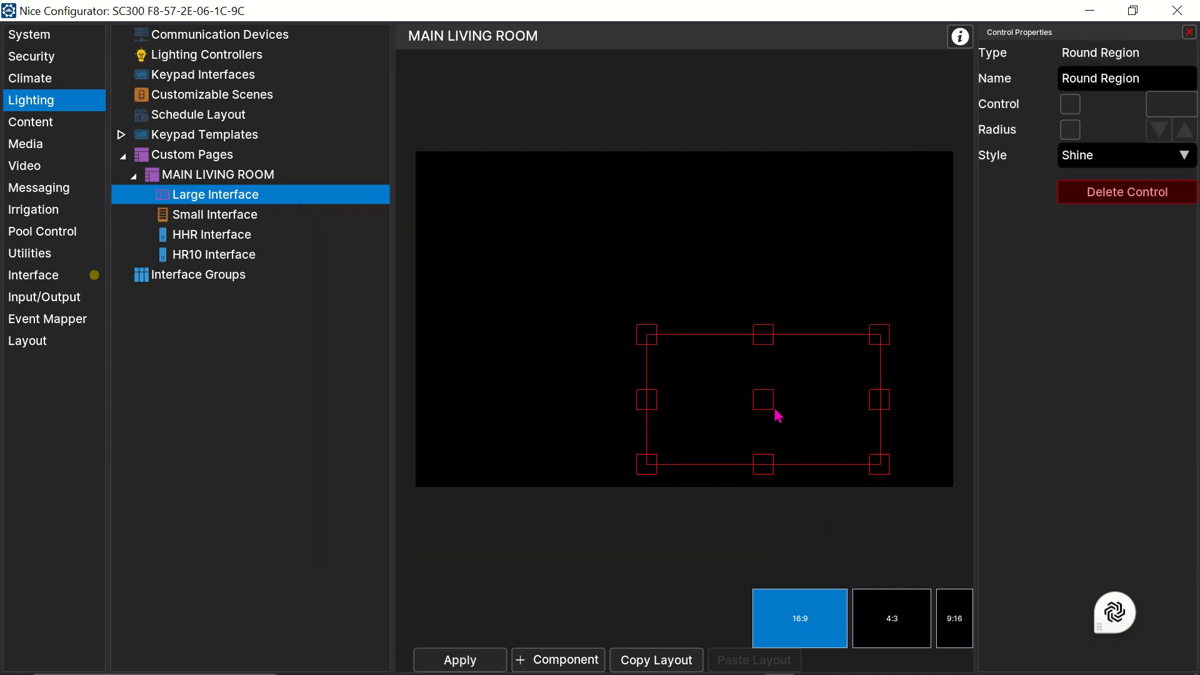
left_click_drag(769, 400, 557, 243)
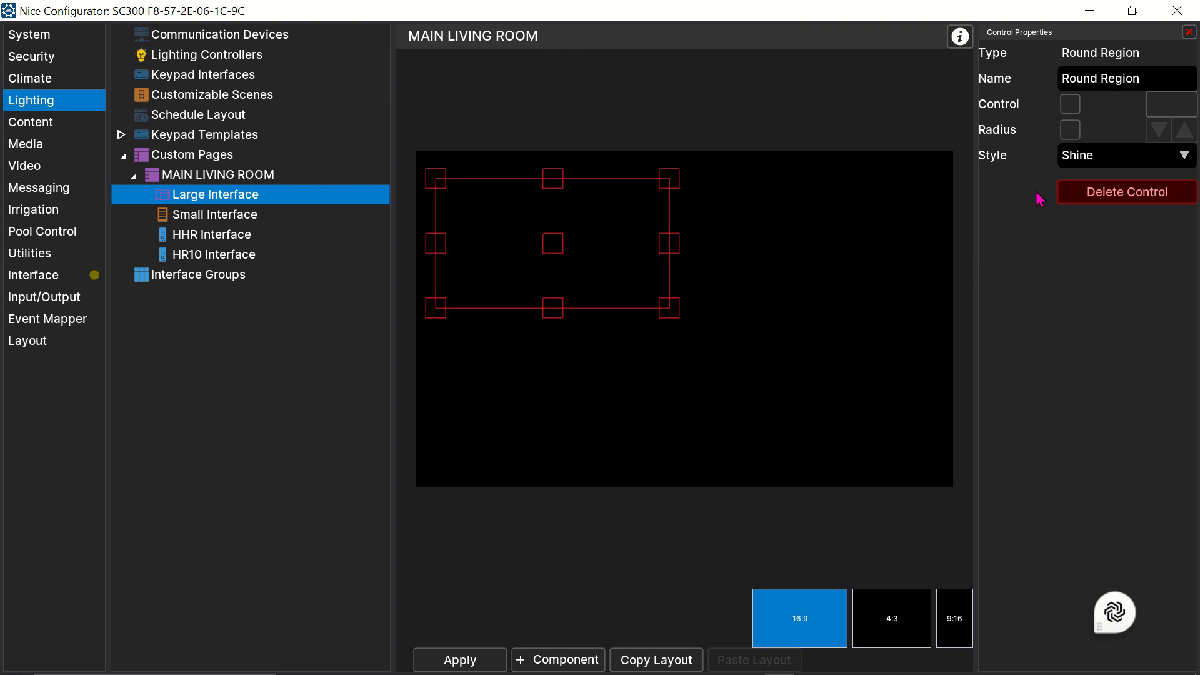
Enable the round region's radius and control colour, set the colour to blue 0000CC, and apply the changes.
left_click(1070, 131)
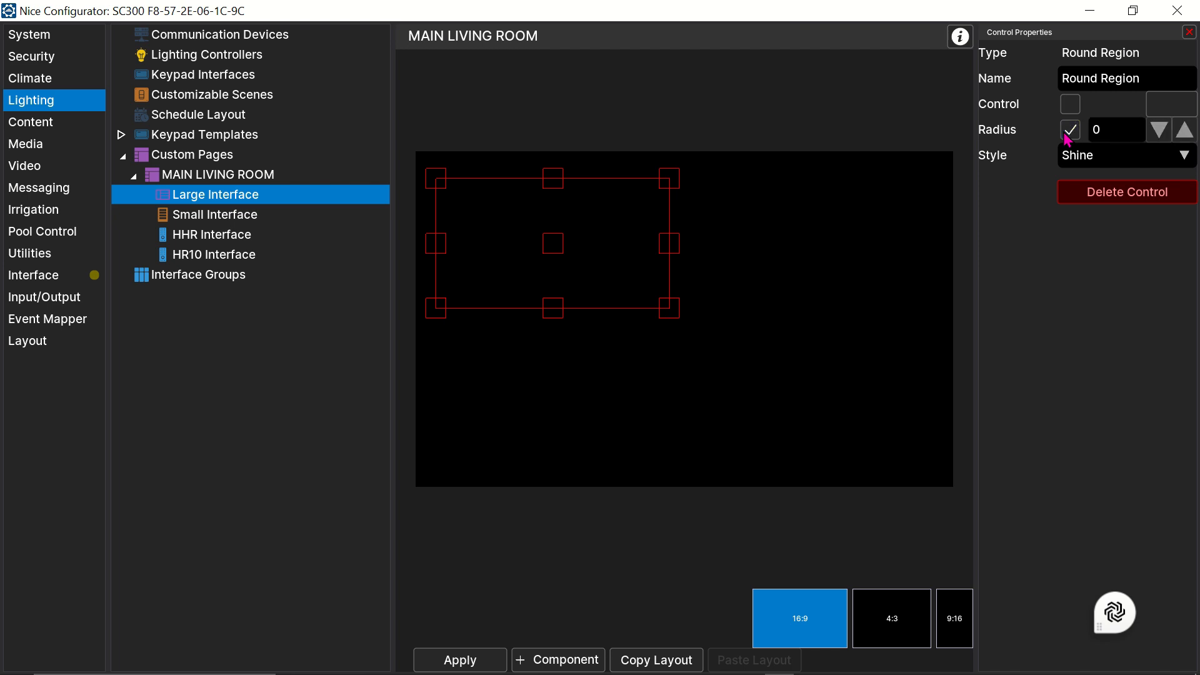
left_click(1070, 105)
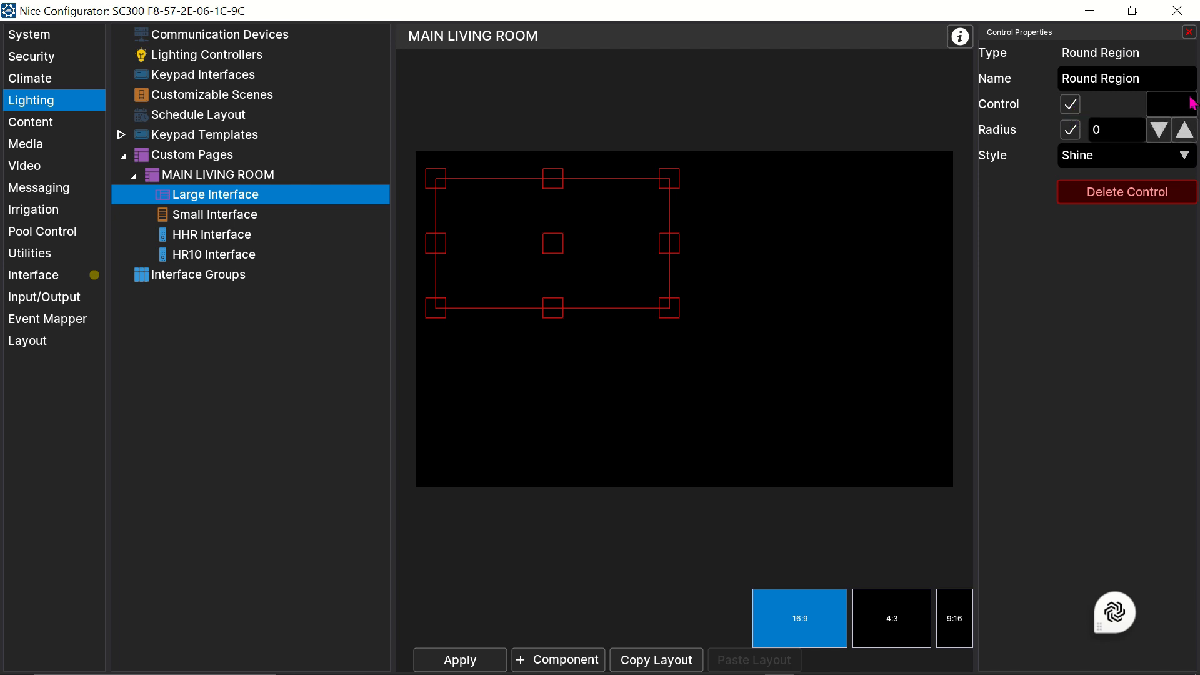
left_click(1172, 104)
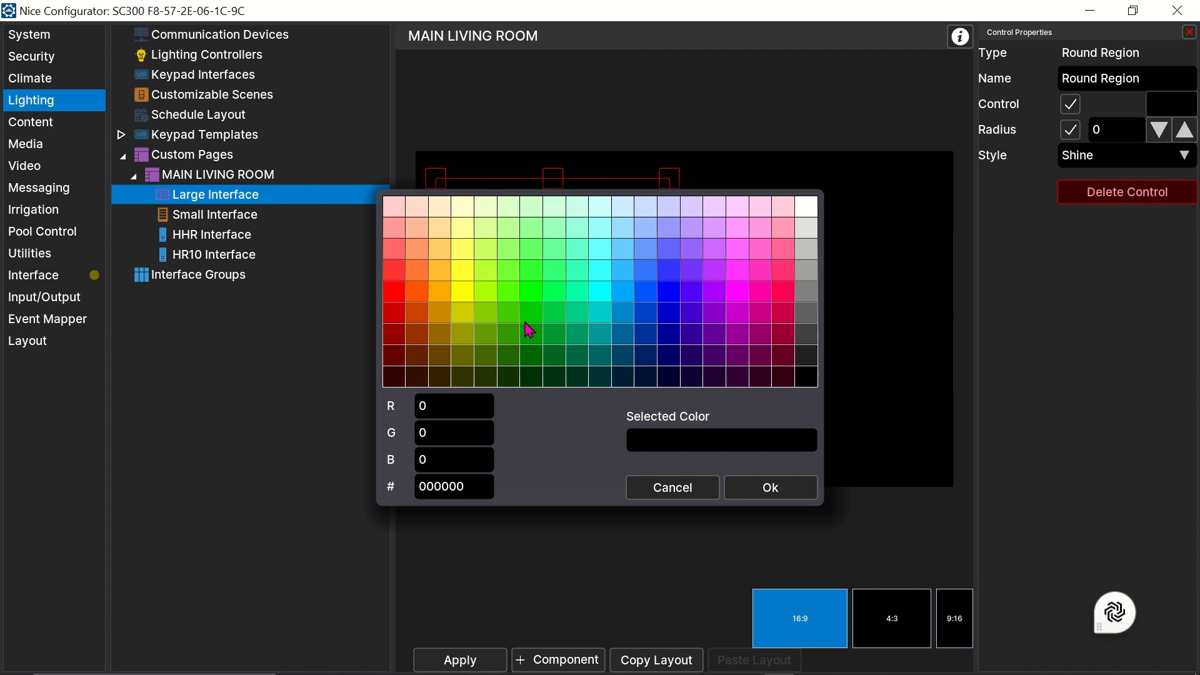
left_click(662, 310)
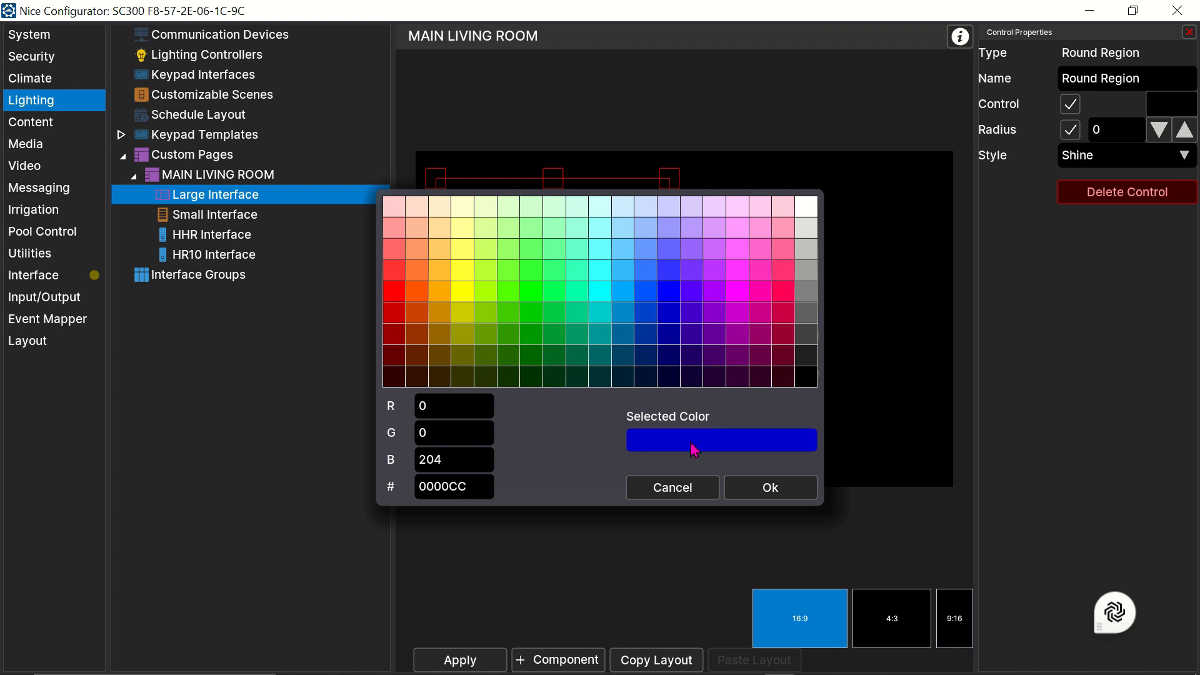
left_click(770, 490)
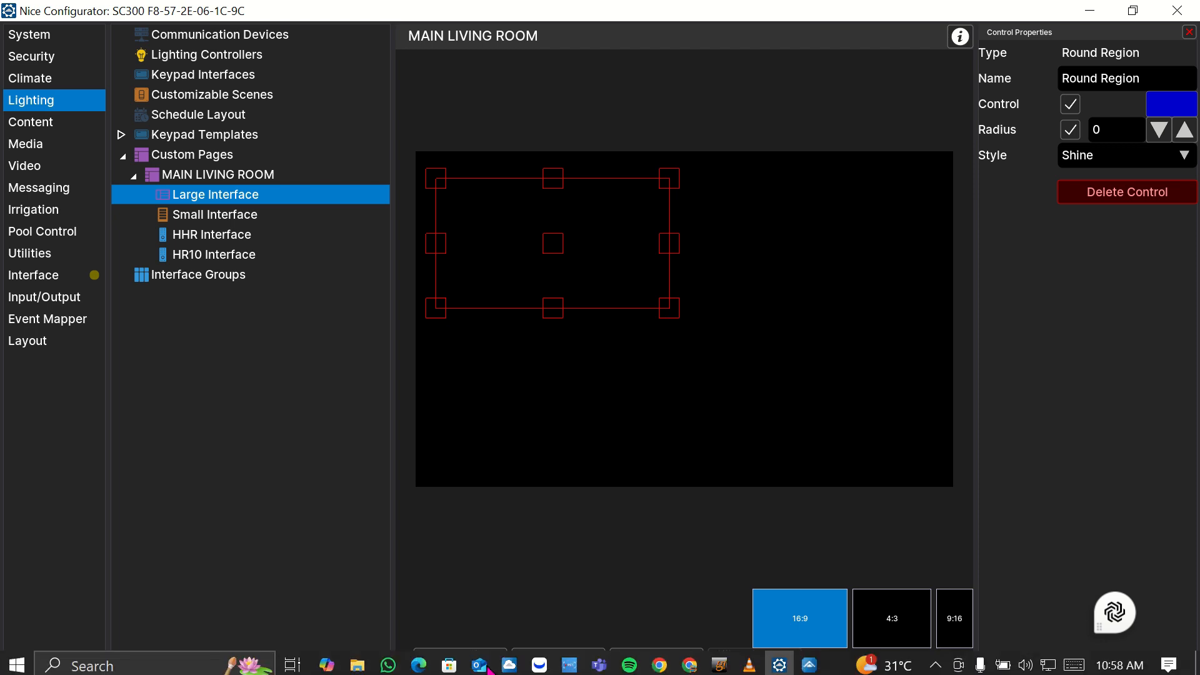
left_click(477, 666)
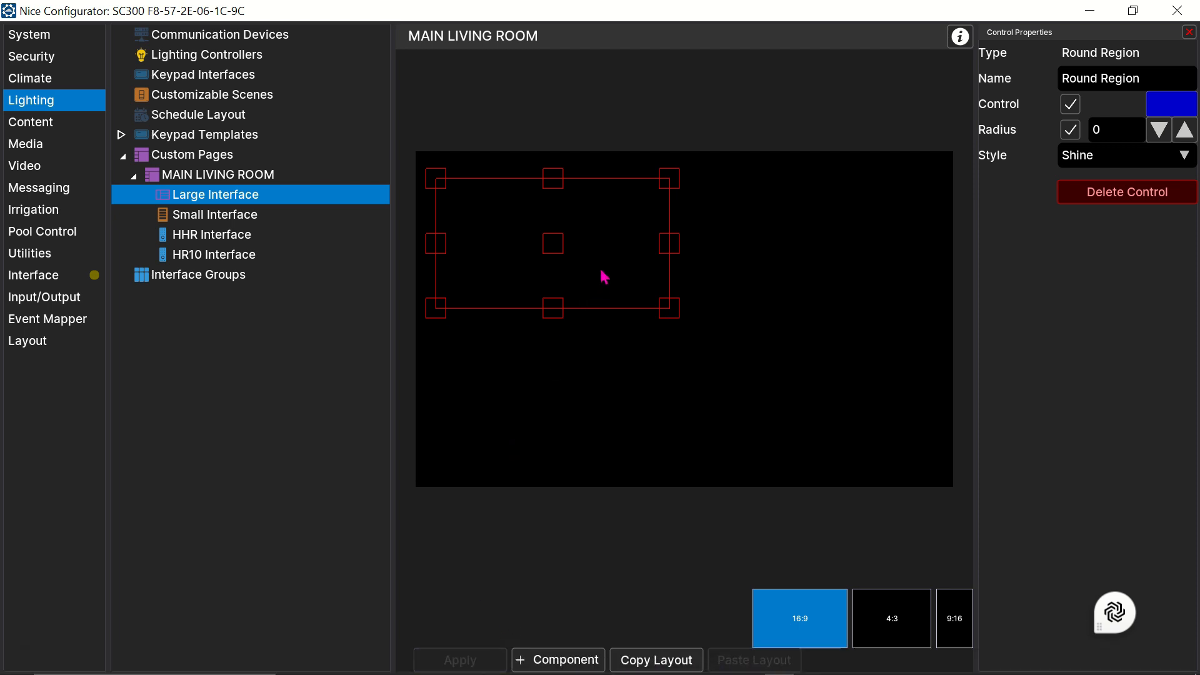
Set the round region's radius to 12.
left_click(1178, 139)
left_click(1177, 140)
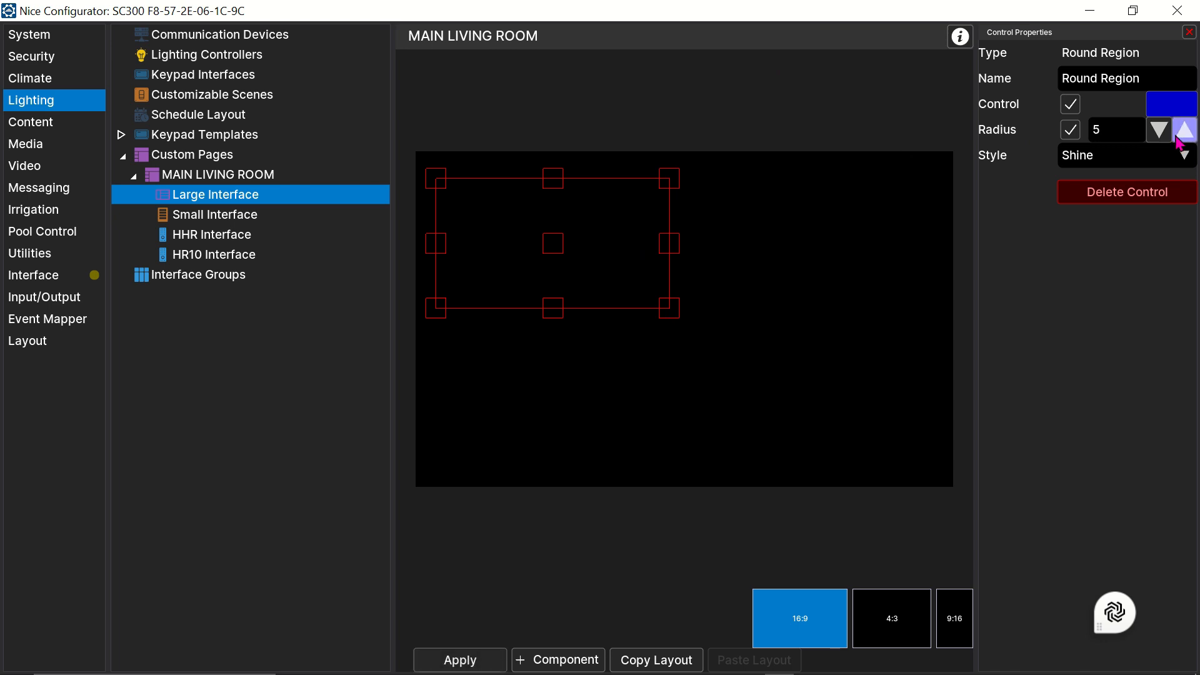
left_click(1182, 133)
left_click(1181, 133)
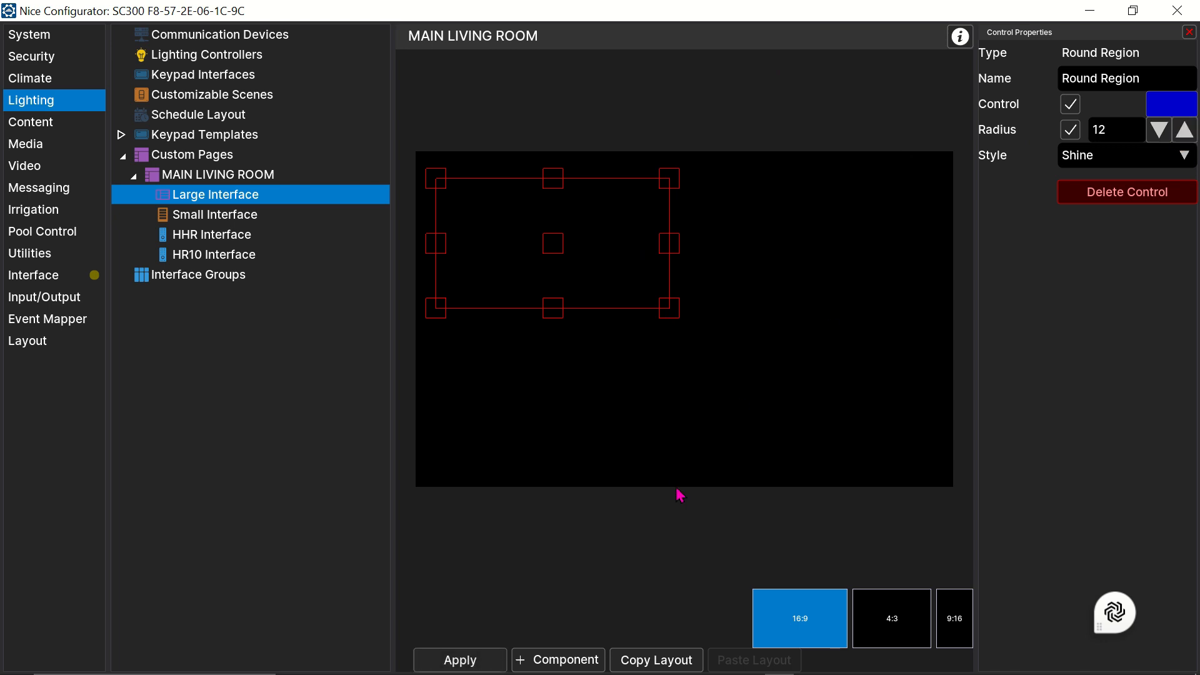
Try the Default style on the round region, set it back to Shine, and apply the changes.
left_click(1111, 156)
left_click(1109, 170)
left_click(1122, 165)
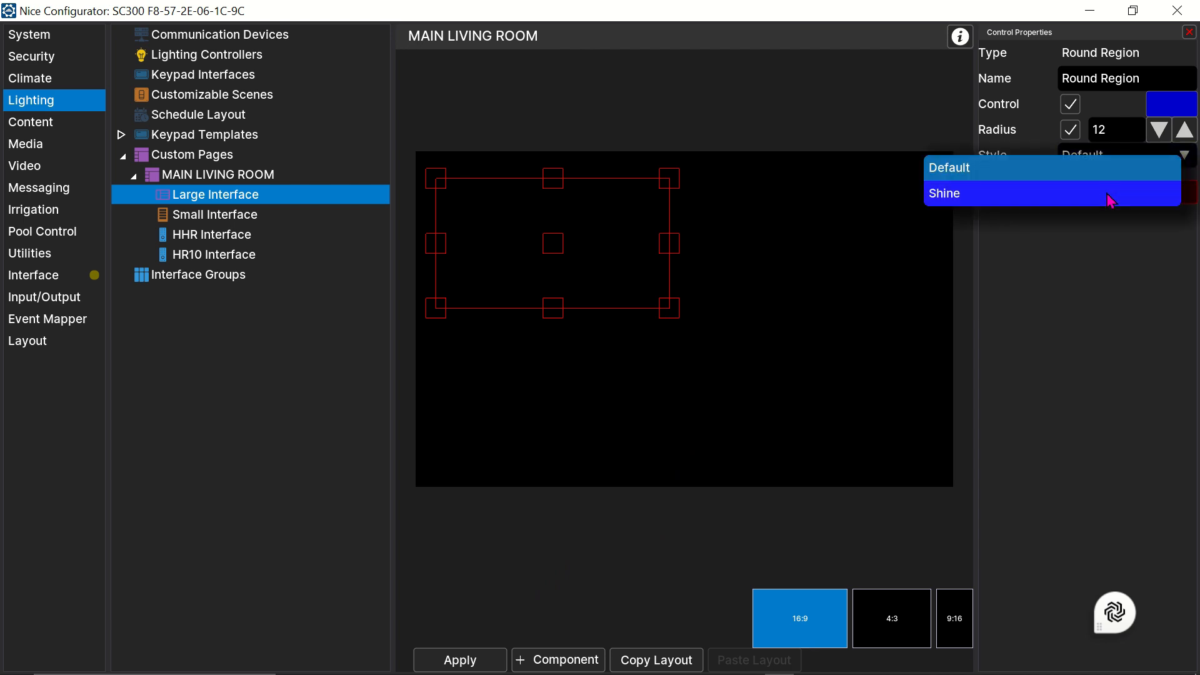
left_click(1112, 196)
left_click(479, 662)
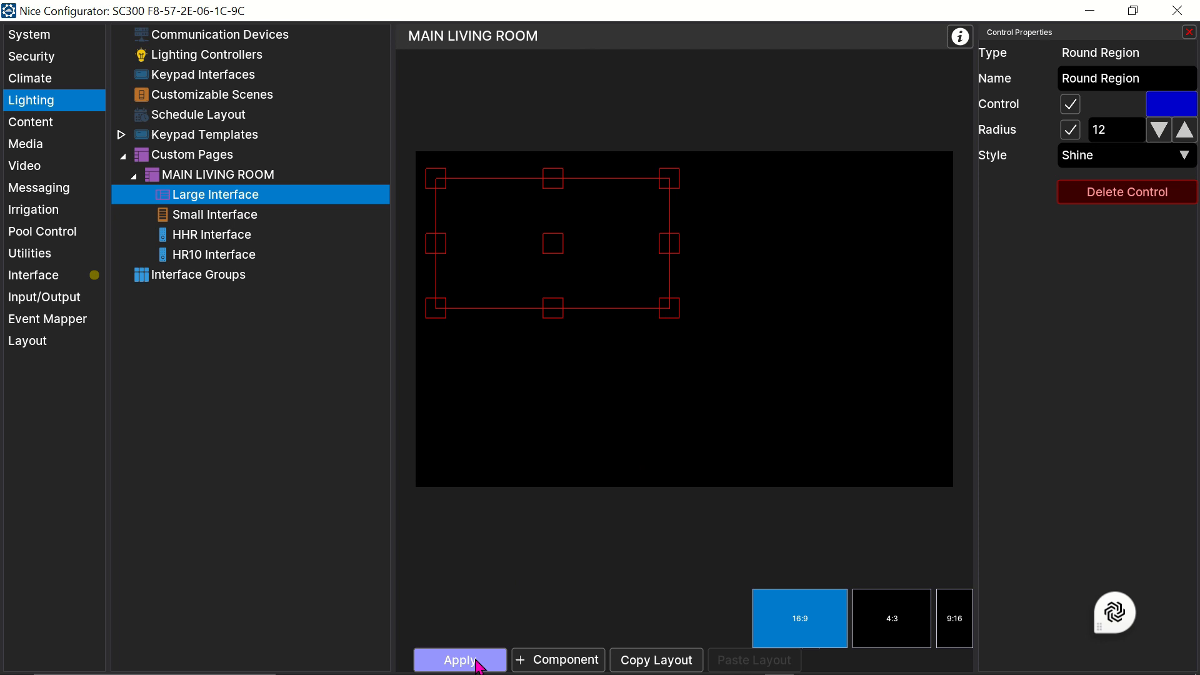
Stretch the round region down to near the page's lower edge and narrow it to about a third of the page width.
left_click(553, 271)
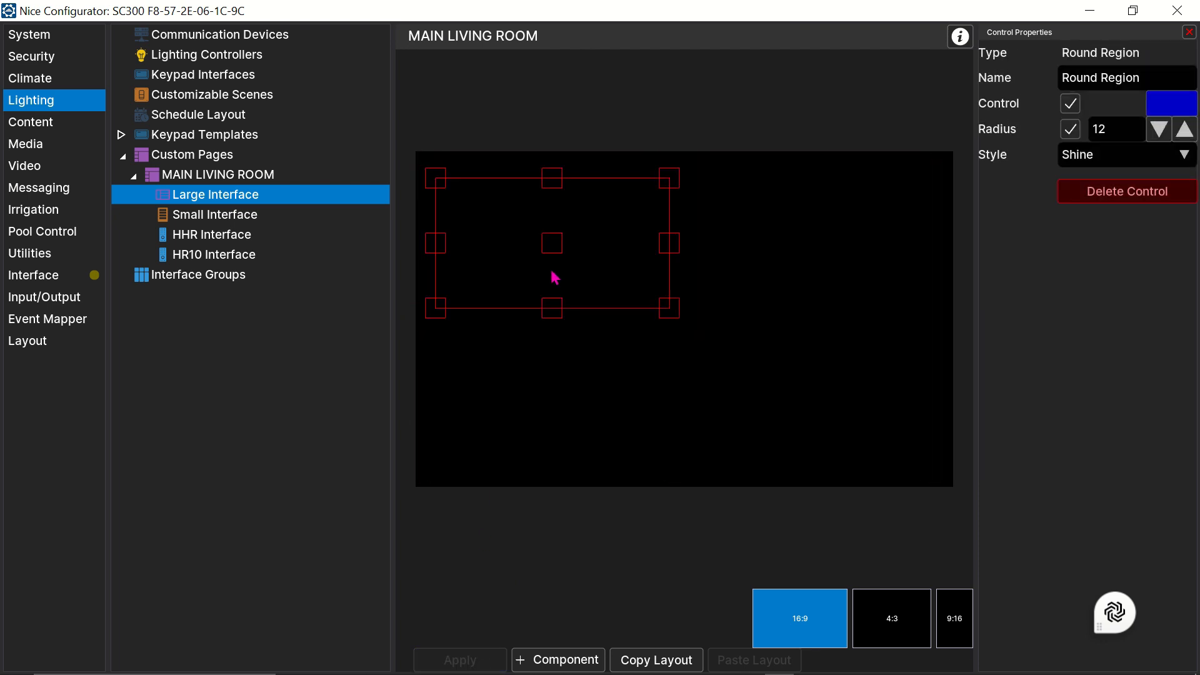
left_click_drag(554, 303, 549, 462)
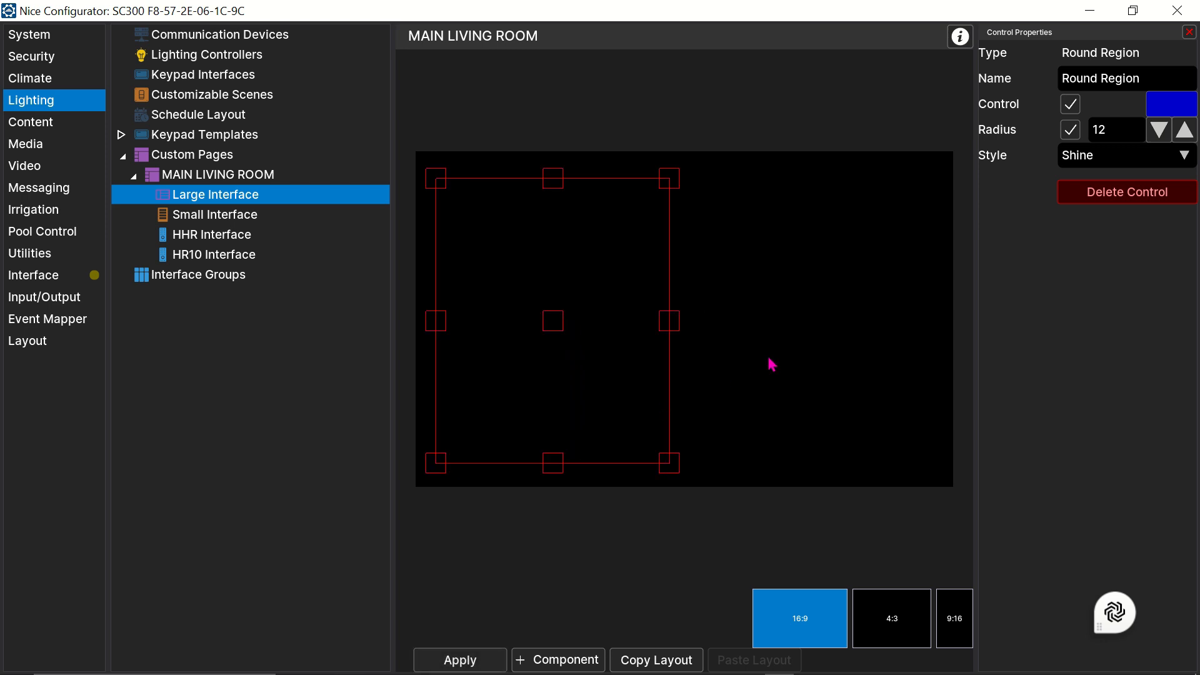
left_click_drag(669, 462, 618, 462)
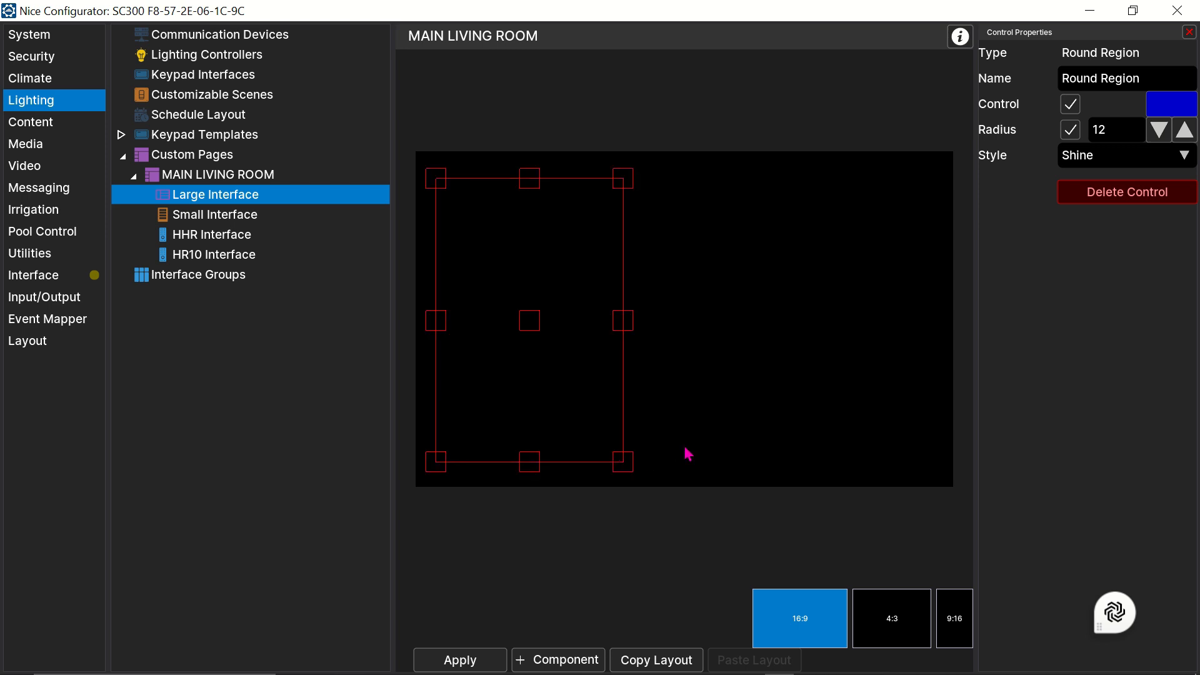
Copy the round region as a control group and paste a duplicate onto the page.
left_click(644, 436)
left_click(589, 413)
right_click(588, 413)
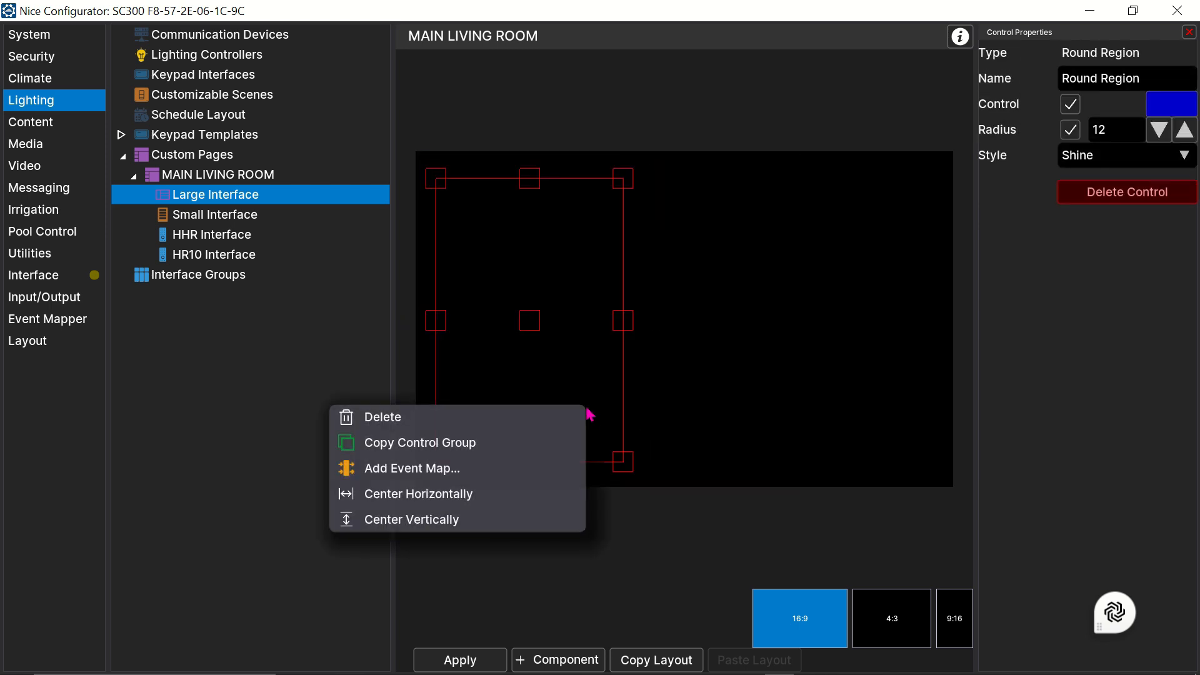
left_click(458, 449)
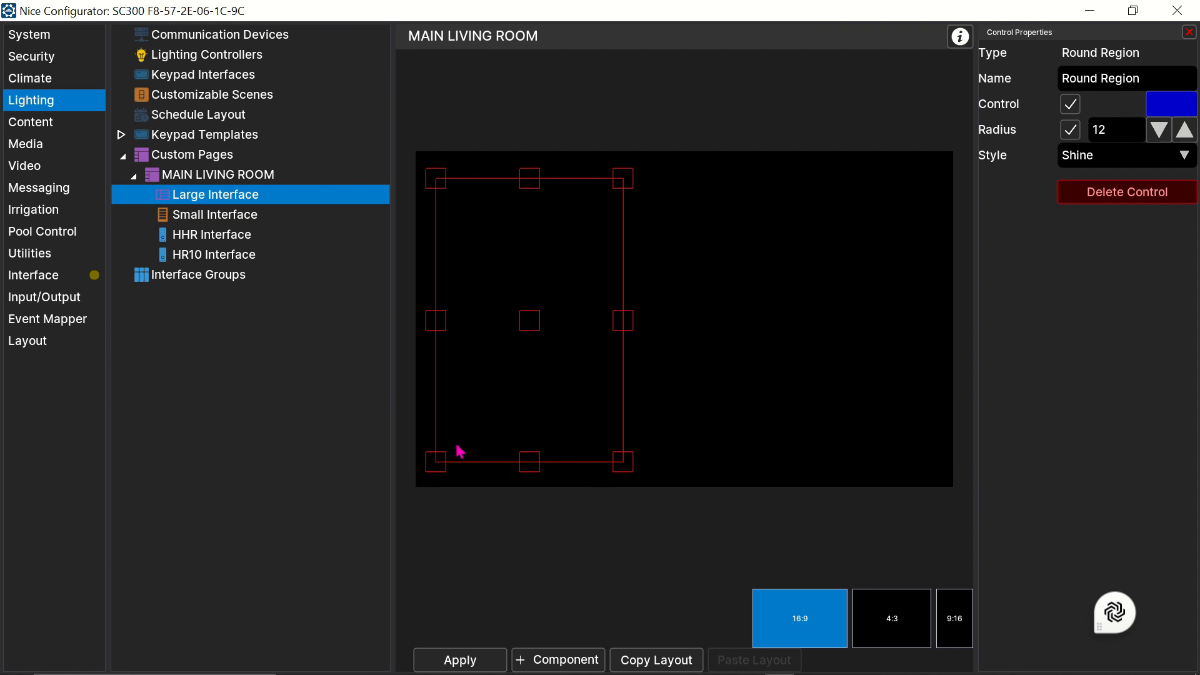
left_click(735, 345)
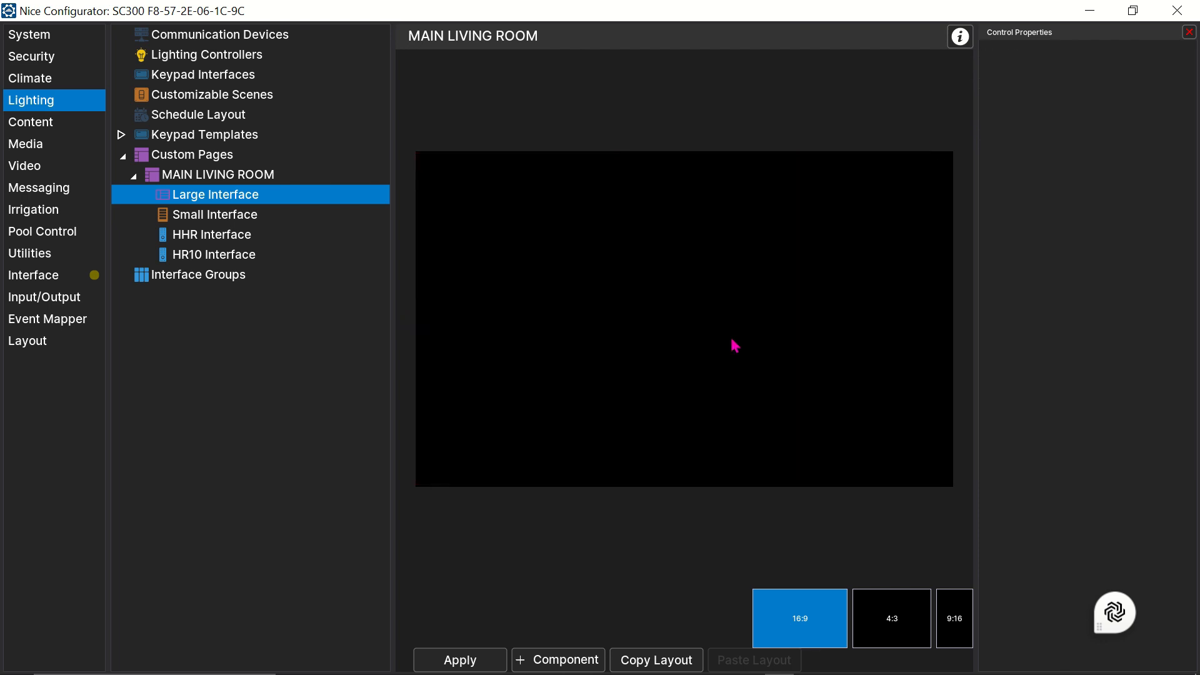
right_click(740, 346)
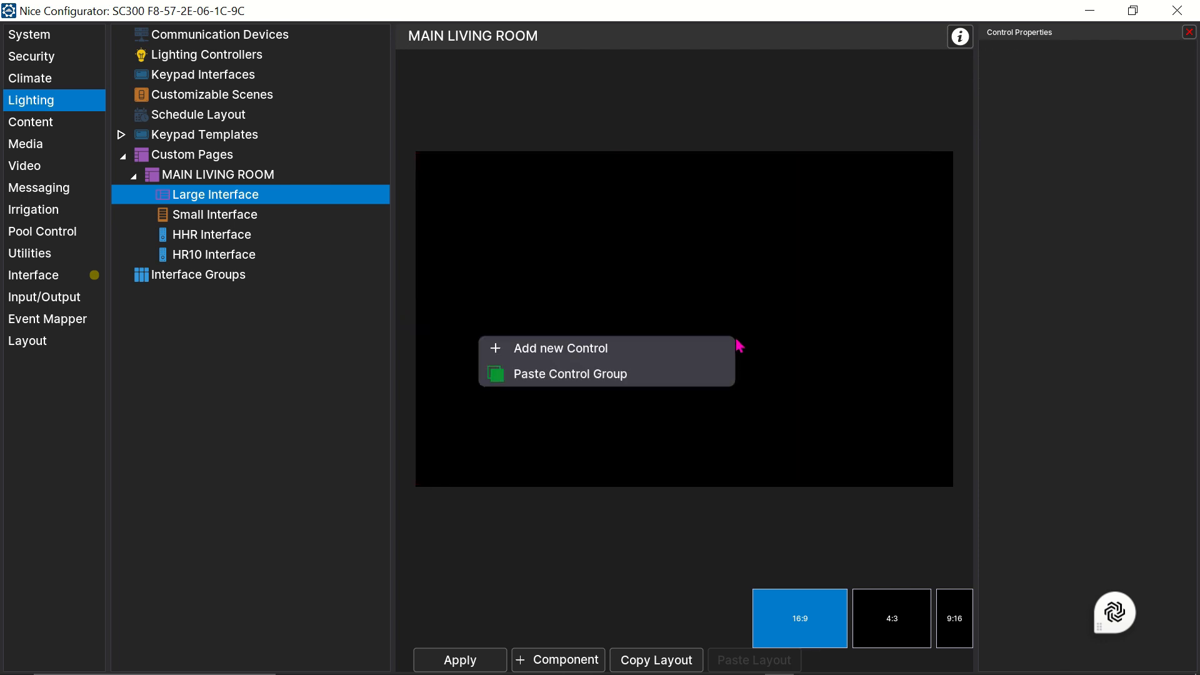
left_click(697, 379)
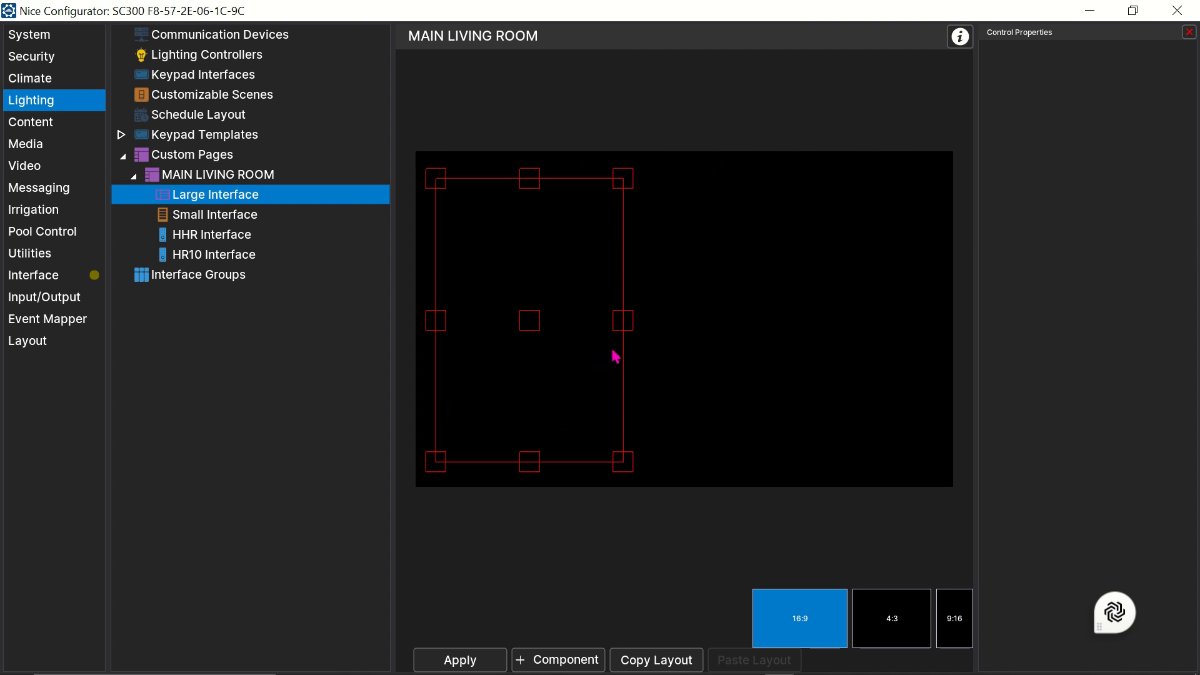
Move the pasted round region across to the page's right side, keeping it level with the original.
key("Right")
key("Right")
key("Right")
key("Right")
key("Right")
key("Right")
key("Right")
key("Right")
key("Right")
key("Right")
key("Right")
key("Right")
key("Right")
key("Right")
key("Right")
key("Right")
key("Right")
key("Right")
key("Right")
key("Right")
key("Right")
key("Right")
key("Right")
key("Right")
key("Right")
key("Right")
key("Right")
key("Right")
key("Right")
key("Right")
key("Right")
key("Right")
key("Right")
key("Right")
key("Right")
key("Right")
key("Right")
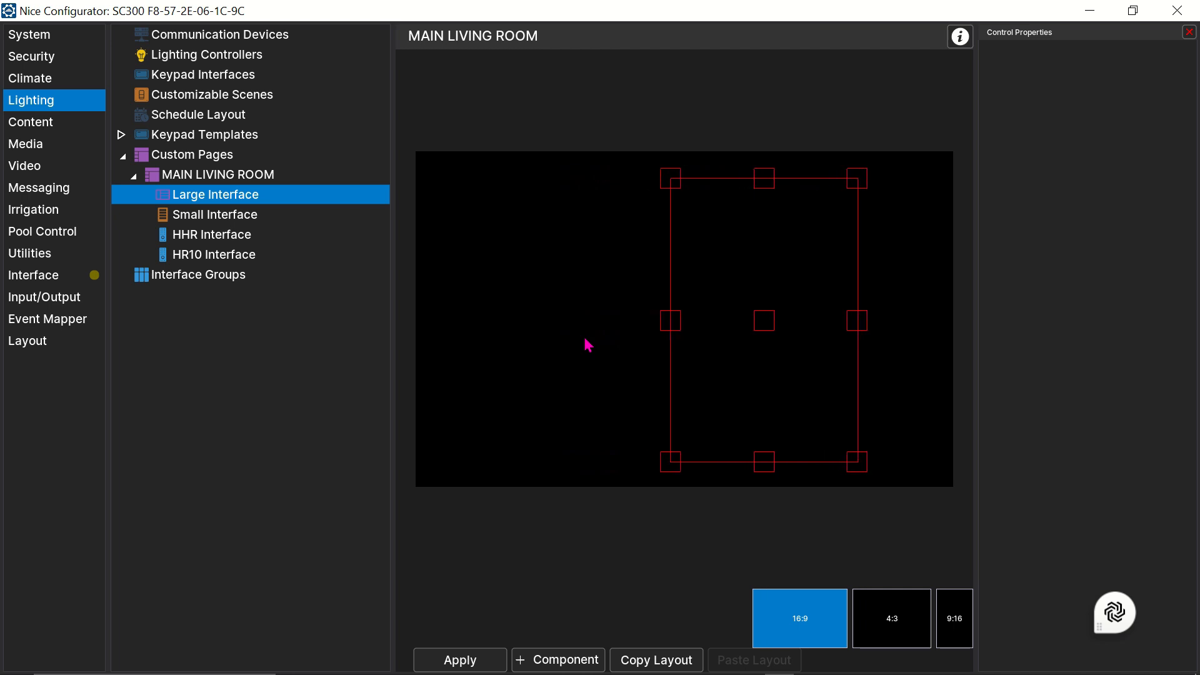
left_click(770, 312)
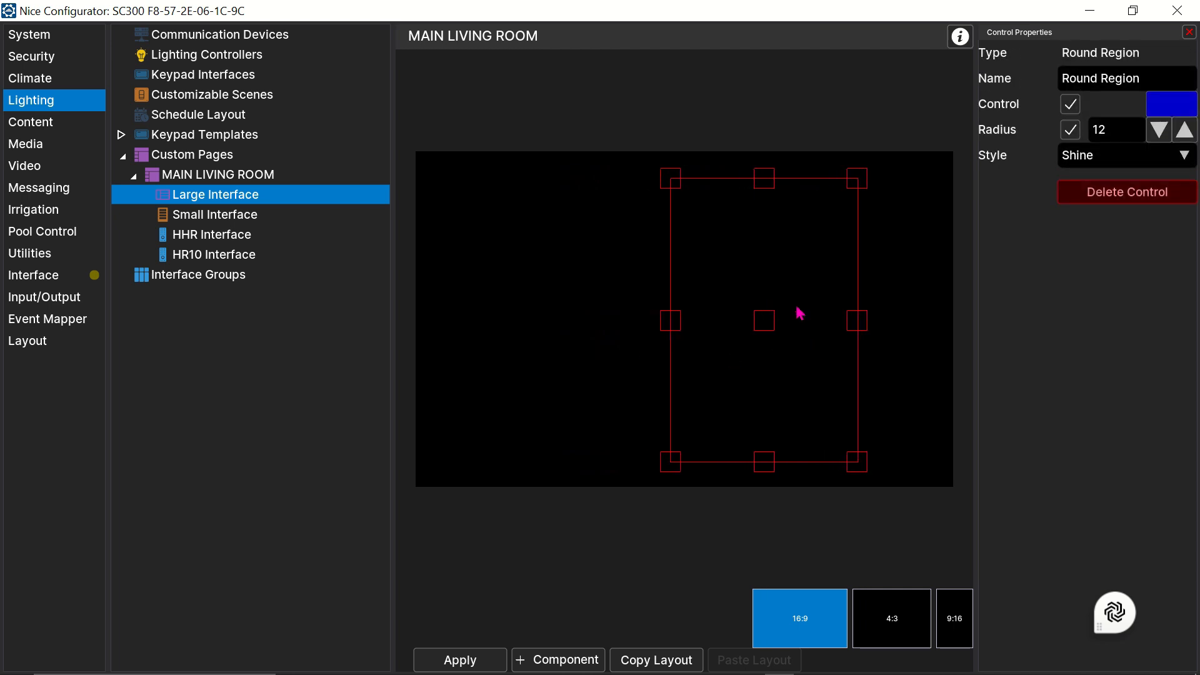
left_click_drag(764, 320, 831, 318)
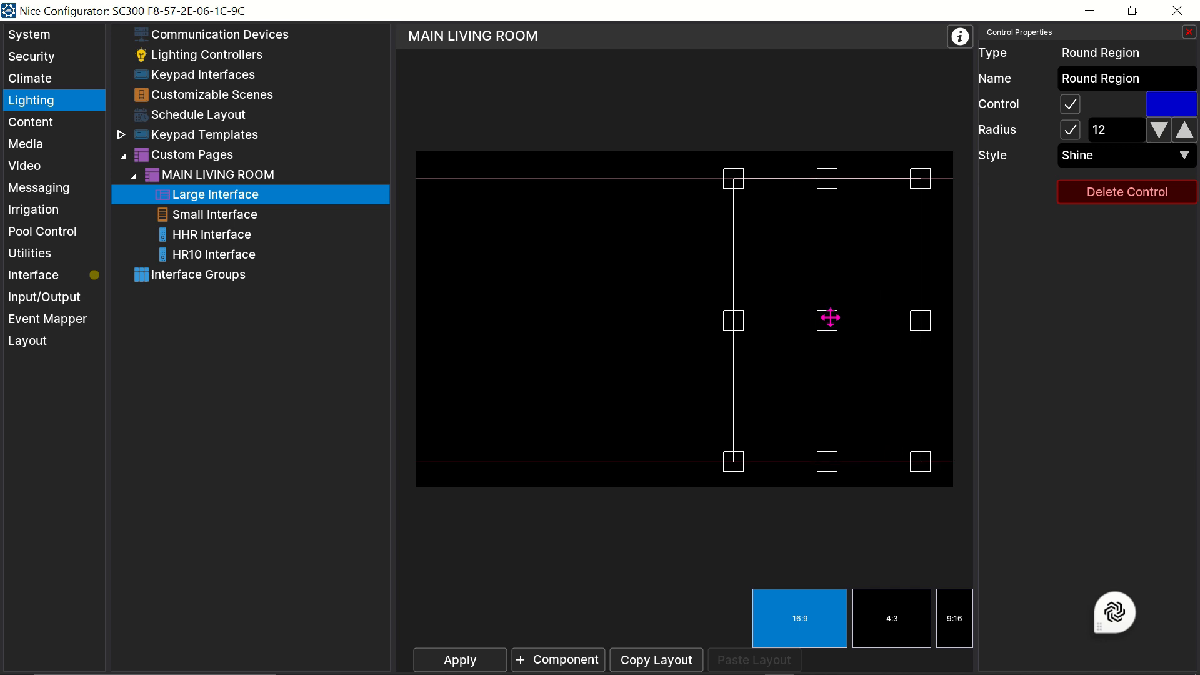
left_click_drag(830, 318, 847, 318)
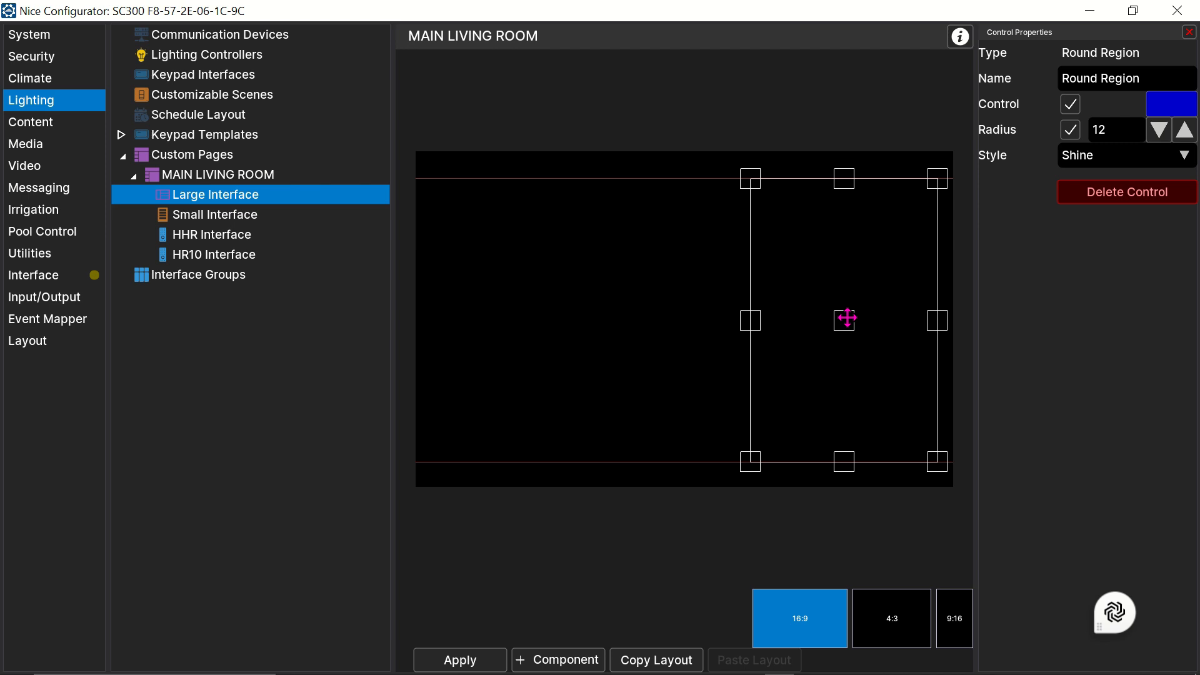
left_click_drag(848, 317, 852, 317)
Nudge the original and duplicate round regions horizontally to even out their margins at the page's sides.
left_click(525, 273)
left_click(849, 293)
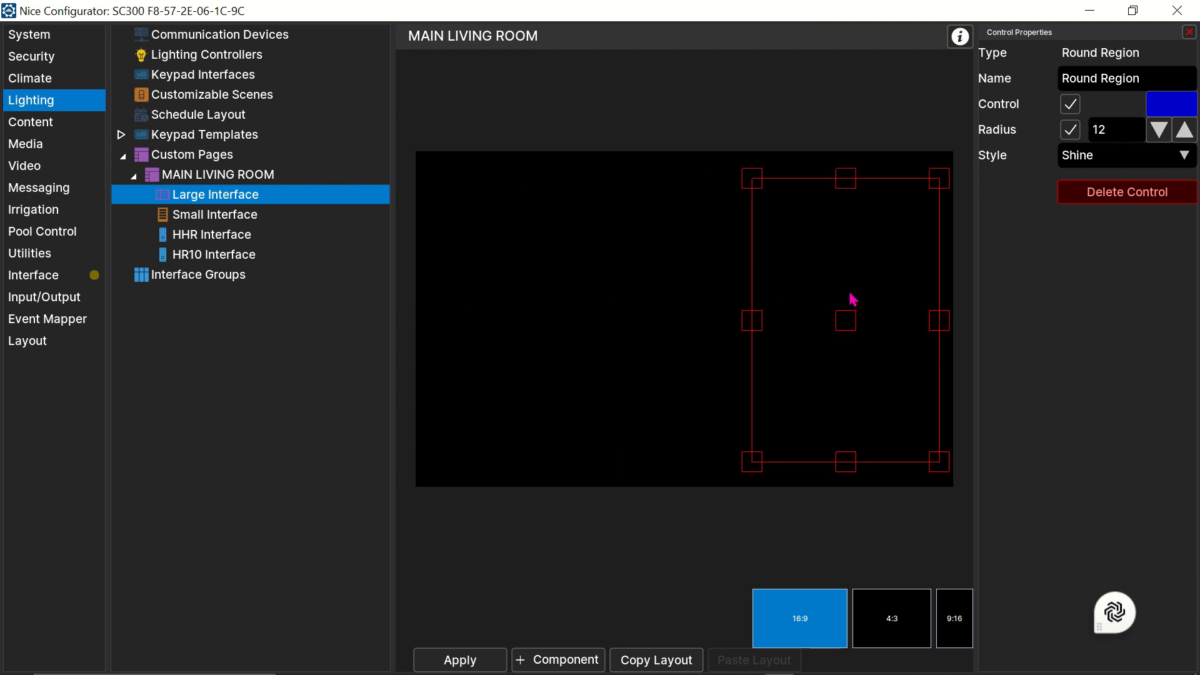
left_click(498, 284)
left_click(845, 317)
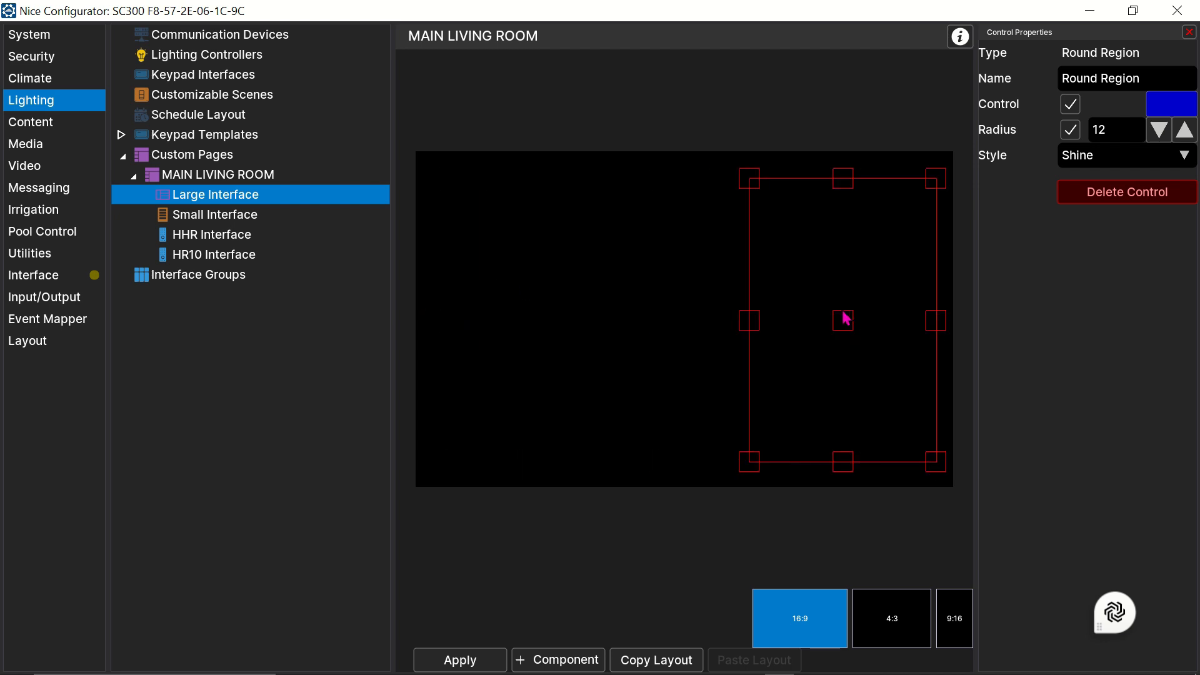
left_click(518, 292)
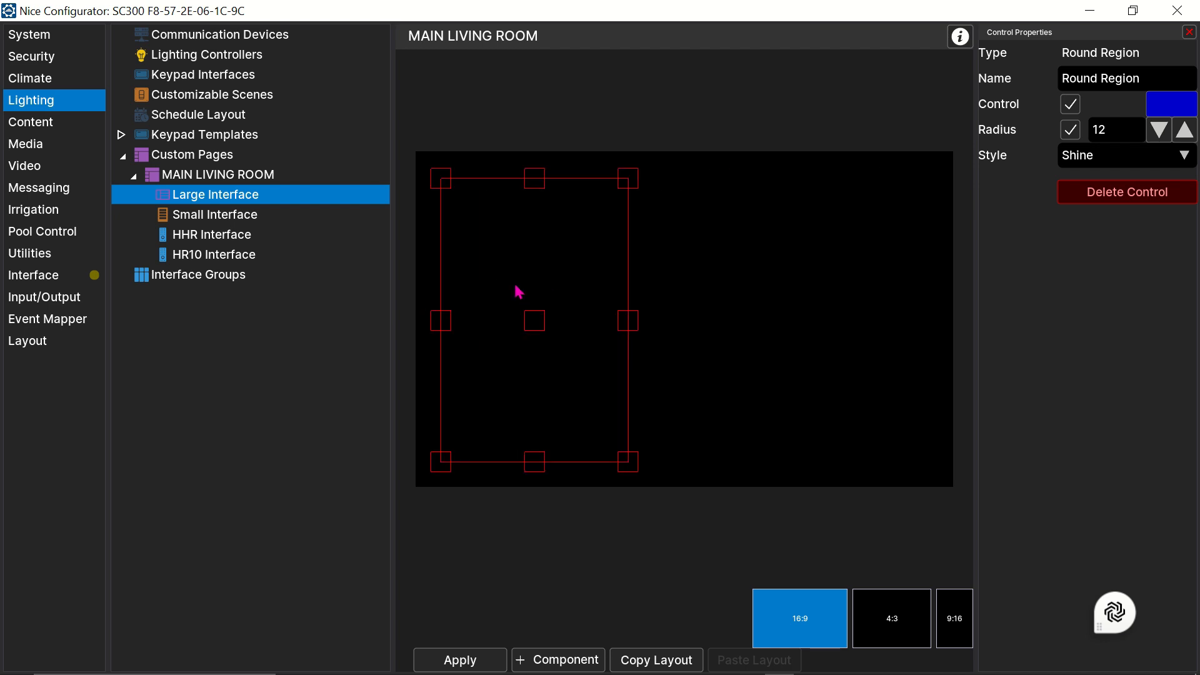
left_click(832, 326)
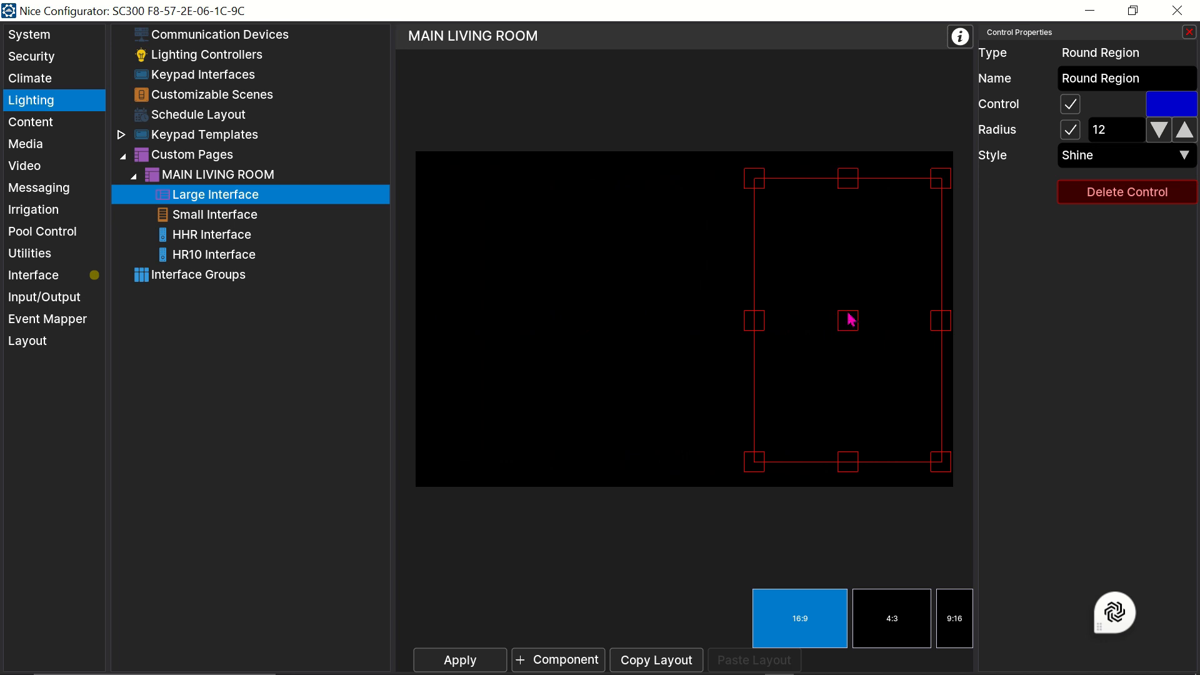
key("Left")
key("Left")
key("Left")
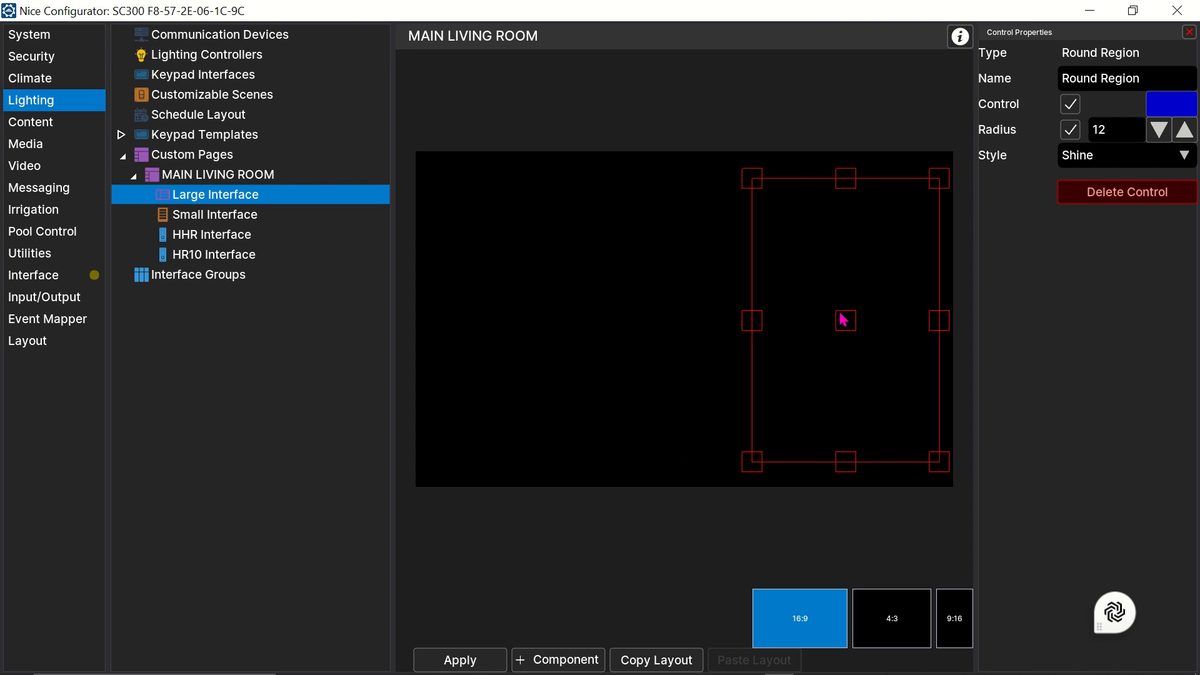
Delete the duplicate round region on the page's right side.
left_click(422, 290)
left_click(470, 295)
left_click_drag(472, 299, 870, 330)
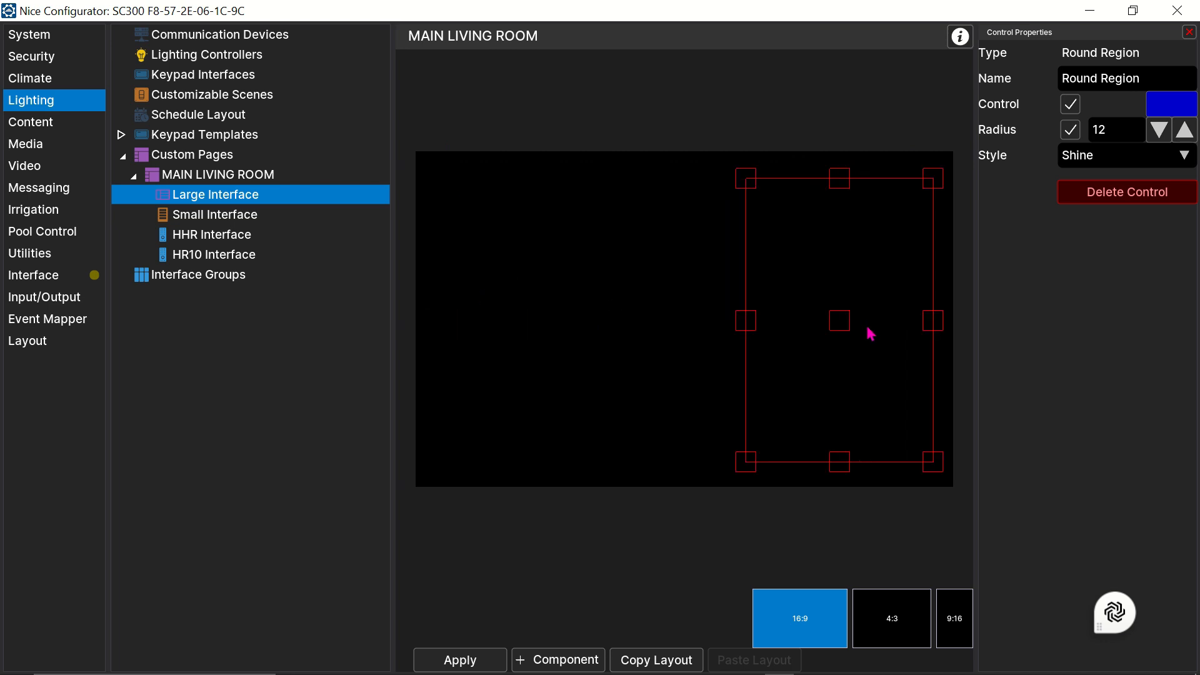
key("Delete")
Add a Light Toggle Control component and place it near the page's upper-left corner.
right_click(665, 270)
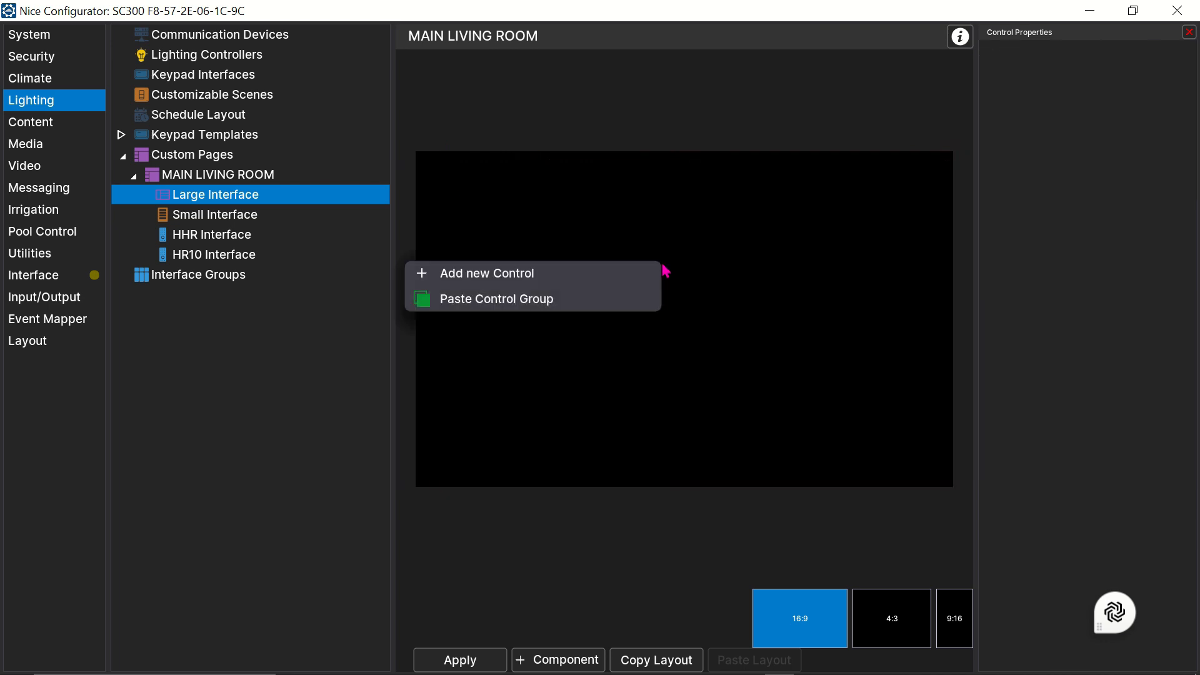
left_click(579, 274)
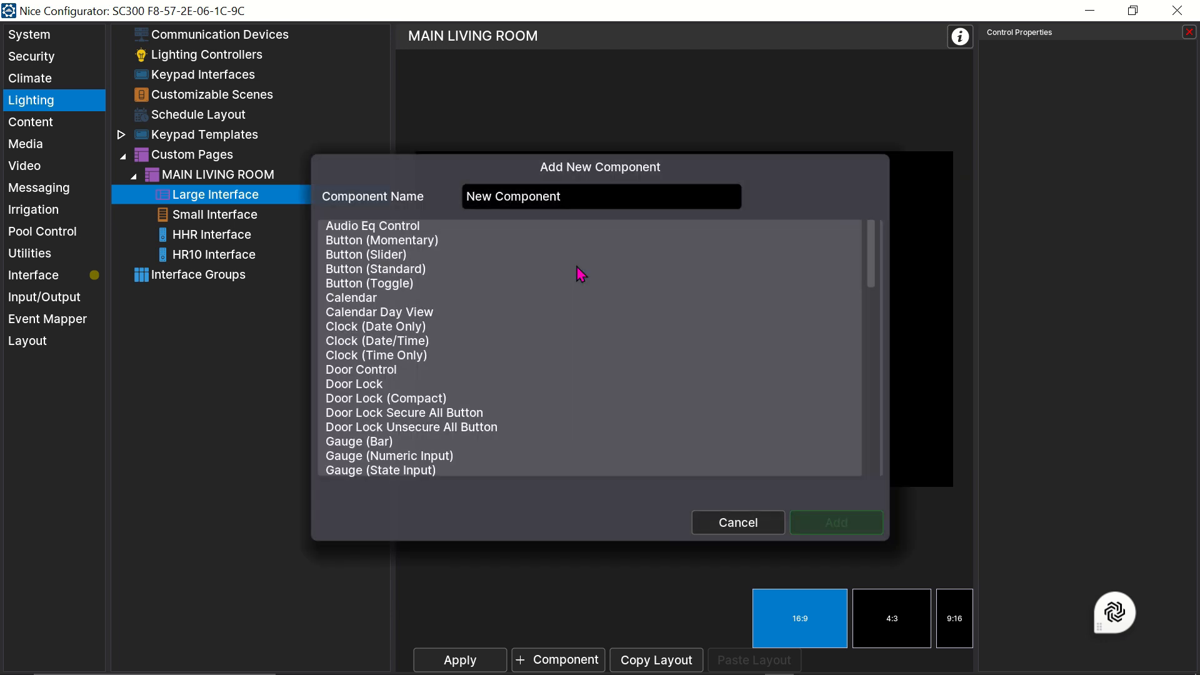
scroll(466, 383, "down", 10)
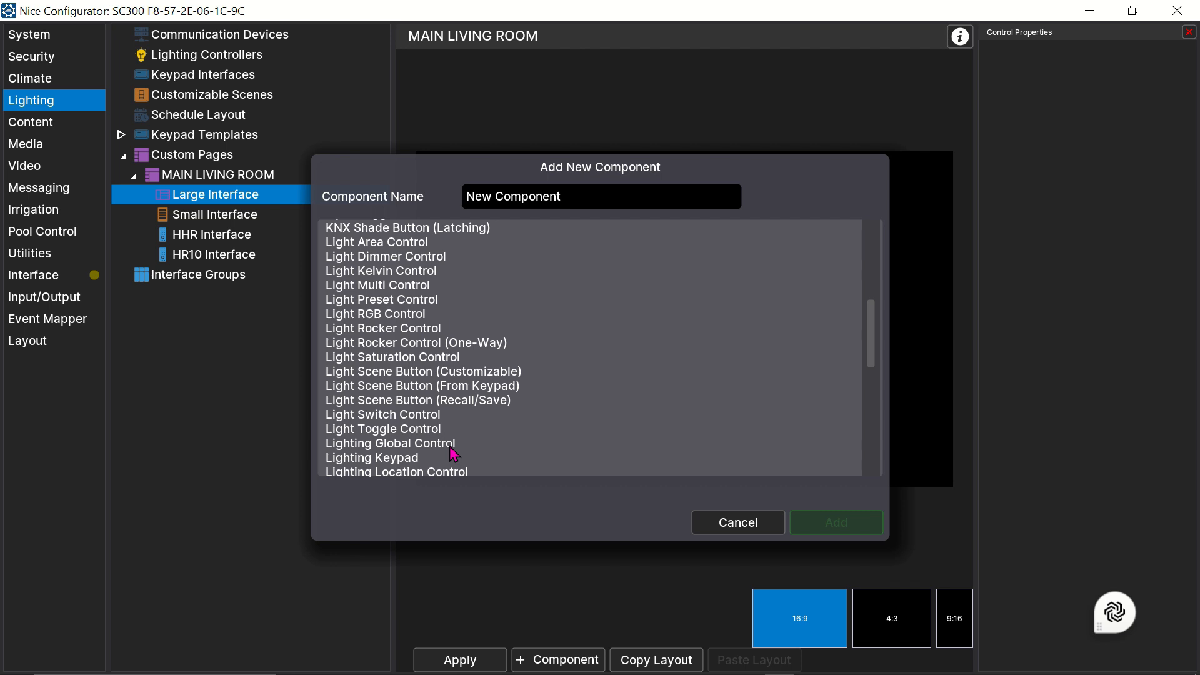
scroll(452, 455, "down", 4)
scroll(453, 455, "up", 2)
scroll(453, 453, "up", 4)
scroll(452, 455, "down", 2)
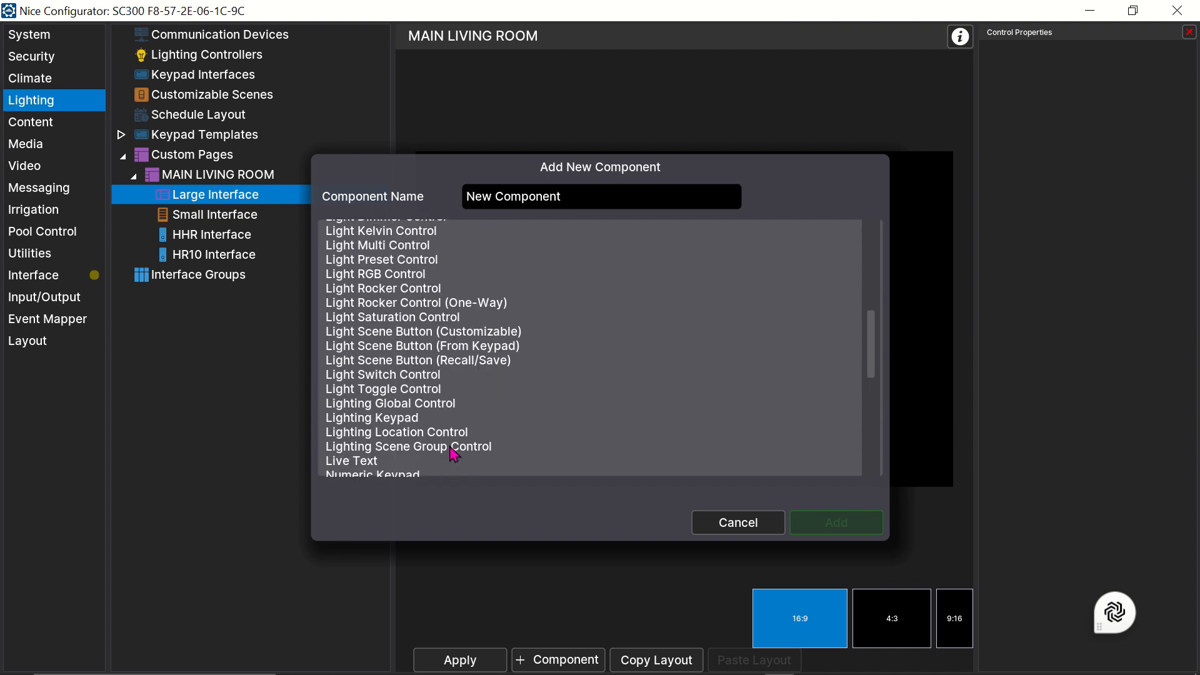
scroll(450, 447, "up", 2)
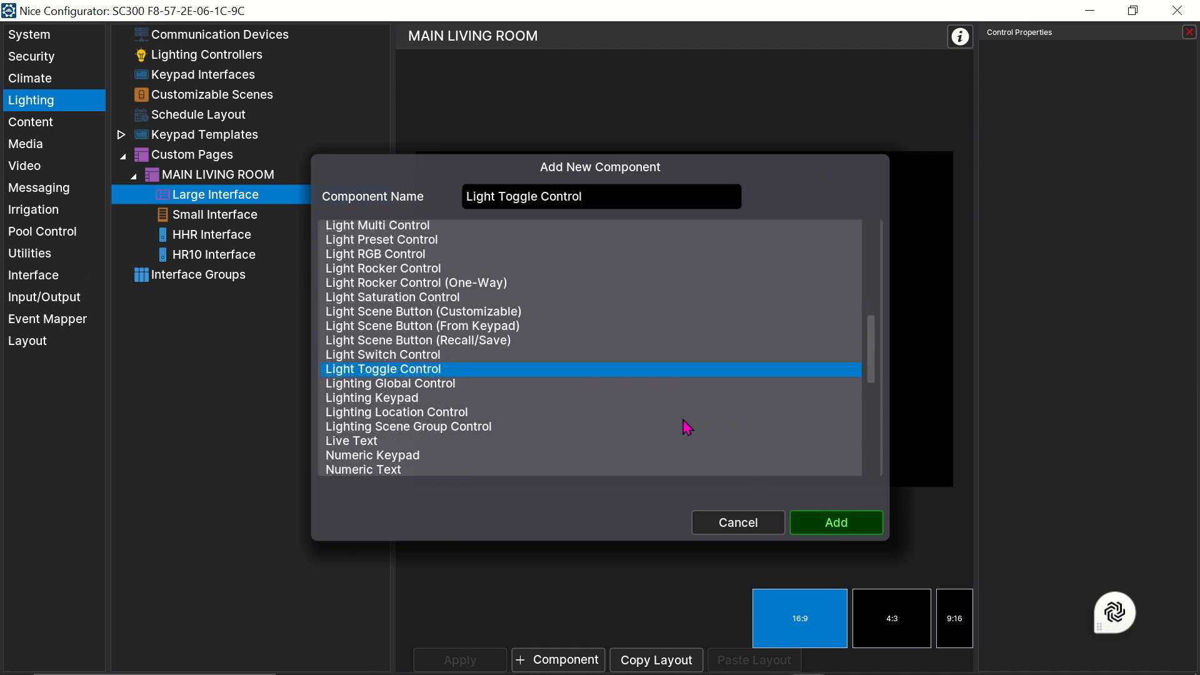
left_click(835, 523)
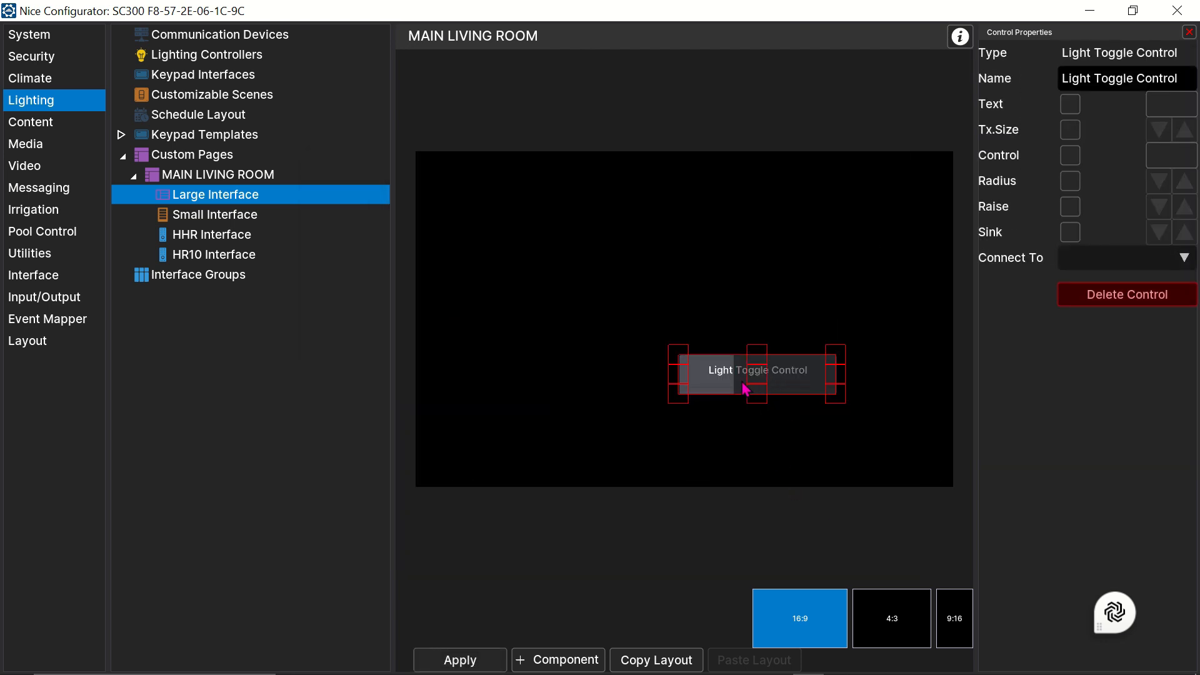
left_click_drag(760, 373, 549, 263)
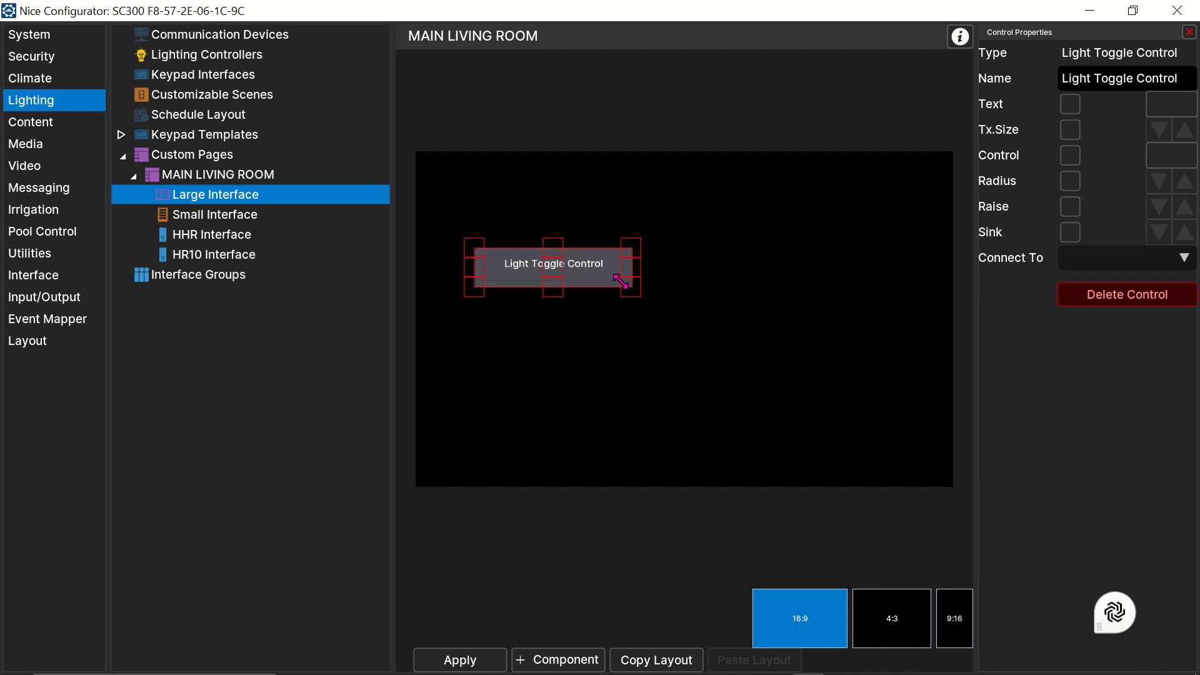
left_click_drag(555, 266, 541, 226)
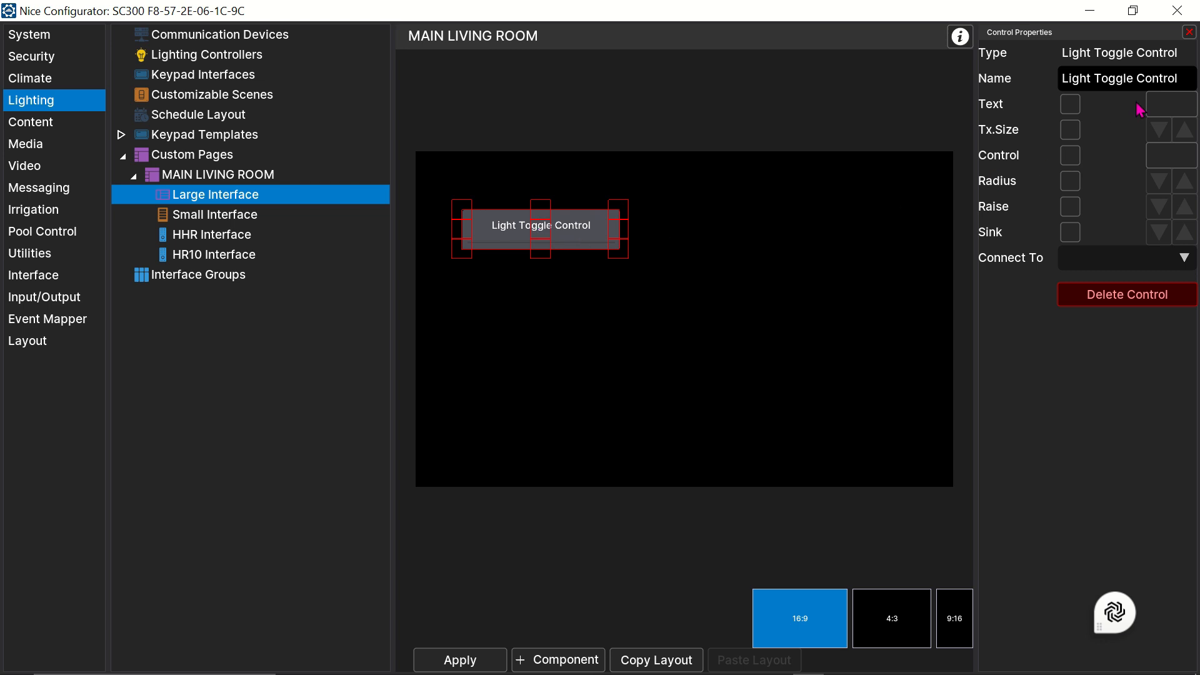
Rename the light toggle control to SPOT LIGHT.
left_click(1179, 77)
left_click_drag(1179, 78, 1043, 89)
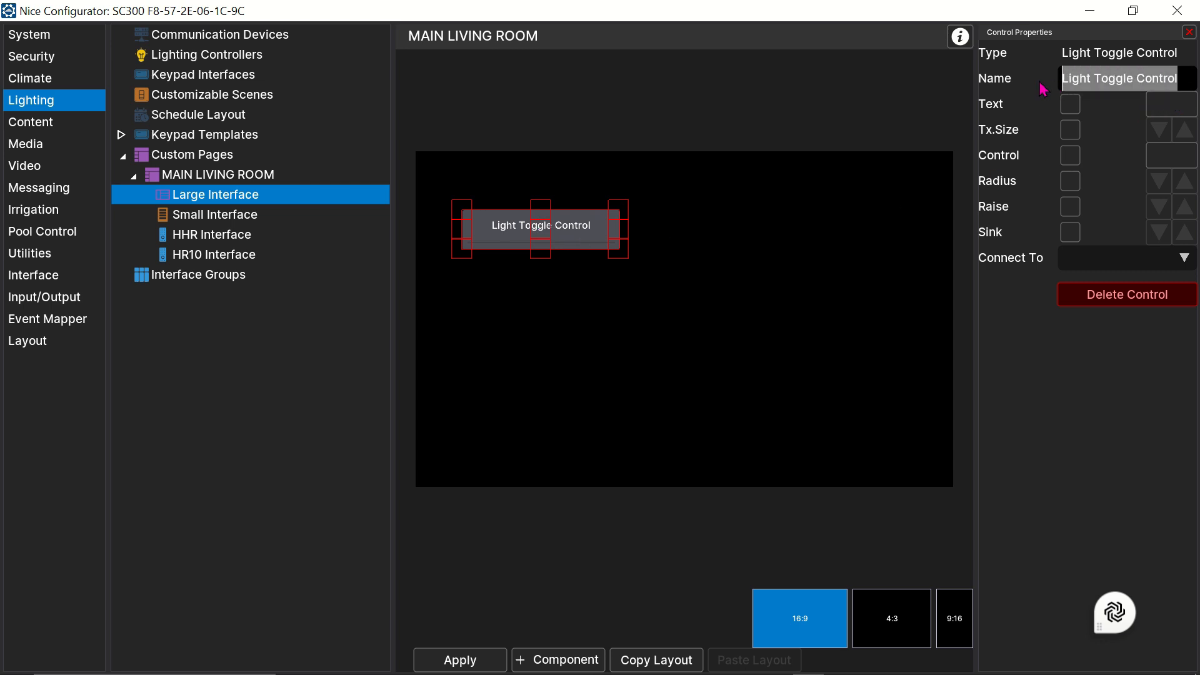
type("SPOT")
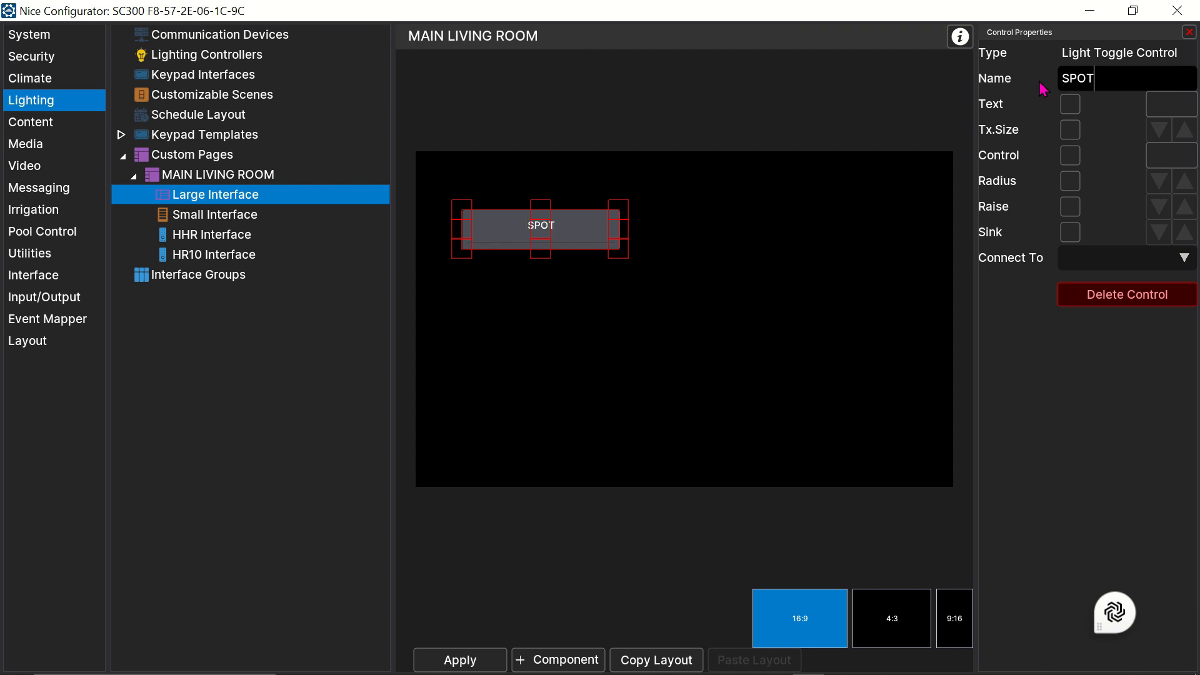
type(" LIGHHT")
key("BackSpace")
key("BackSpace")
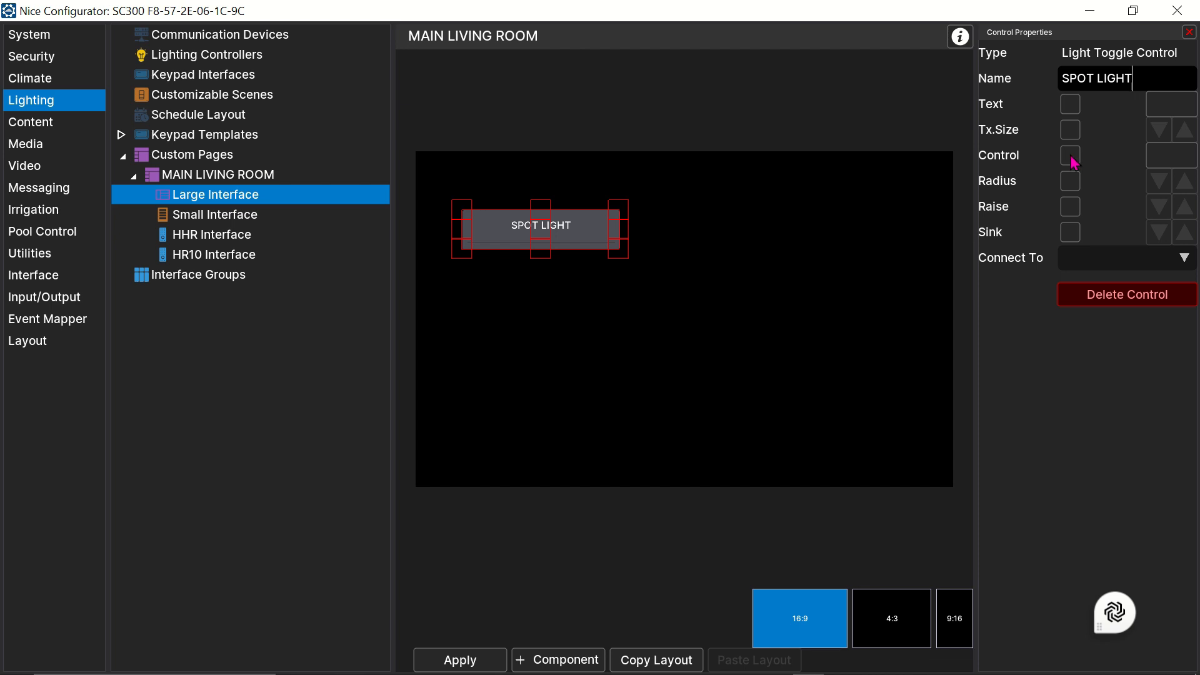
Enable the SPOT LIGHT control's black text colour and custom text size, and set the size to 26.
left_click(1071, 107)
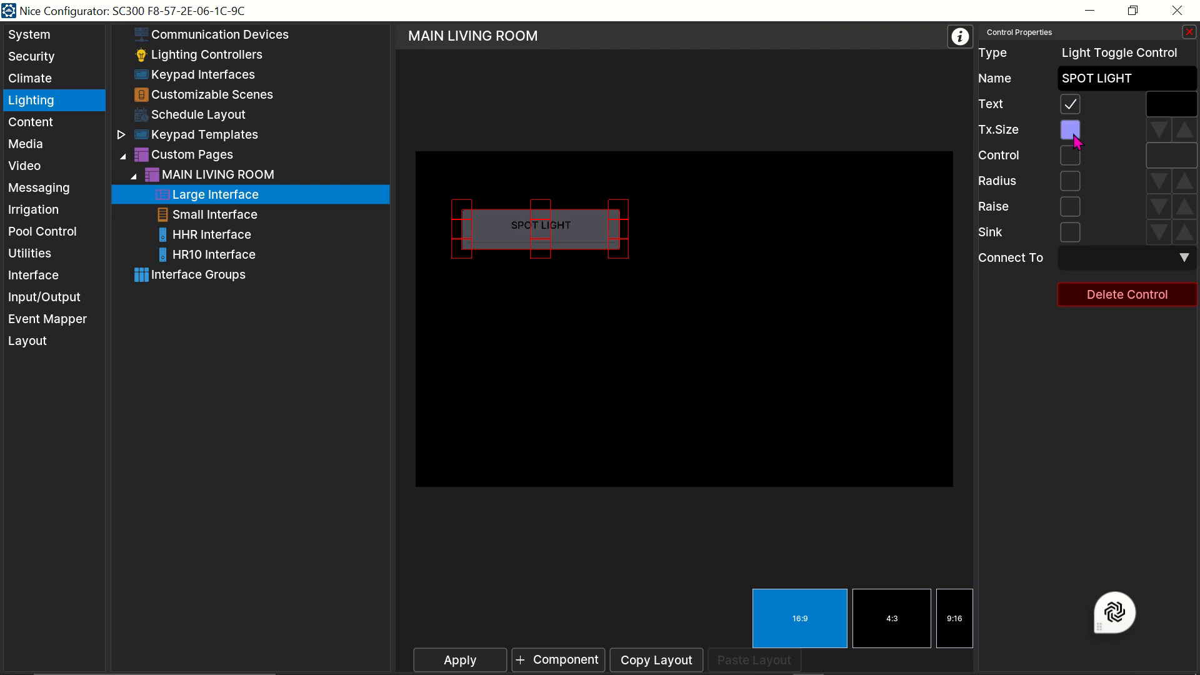
left_click(1071, 133)
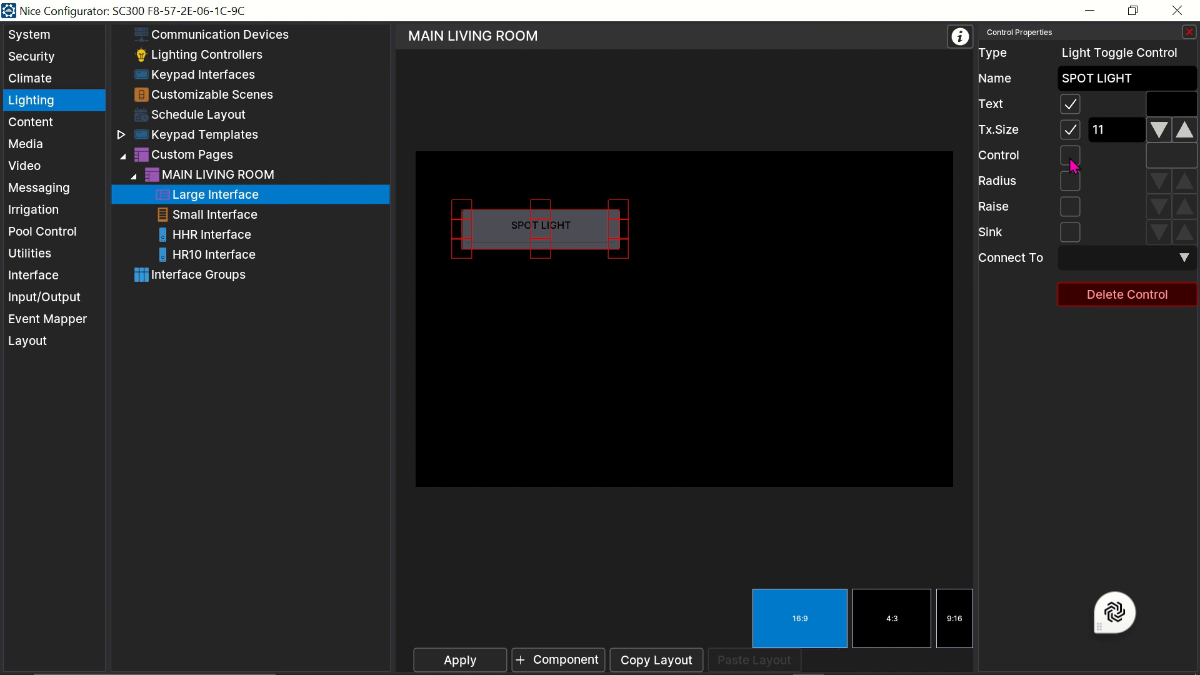
double_click(1097, 130)
key("Return")
type("20")
double_click(1109, 130)
type("26")
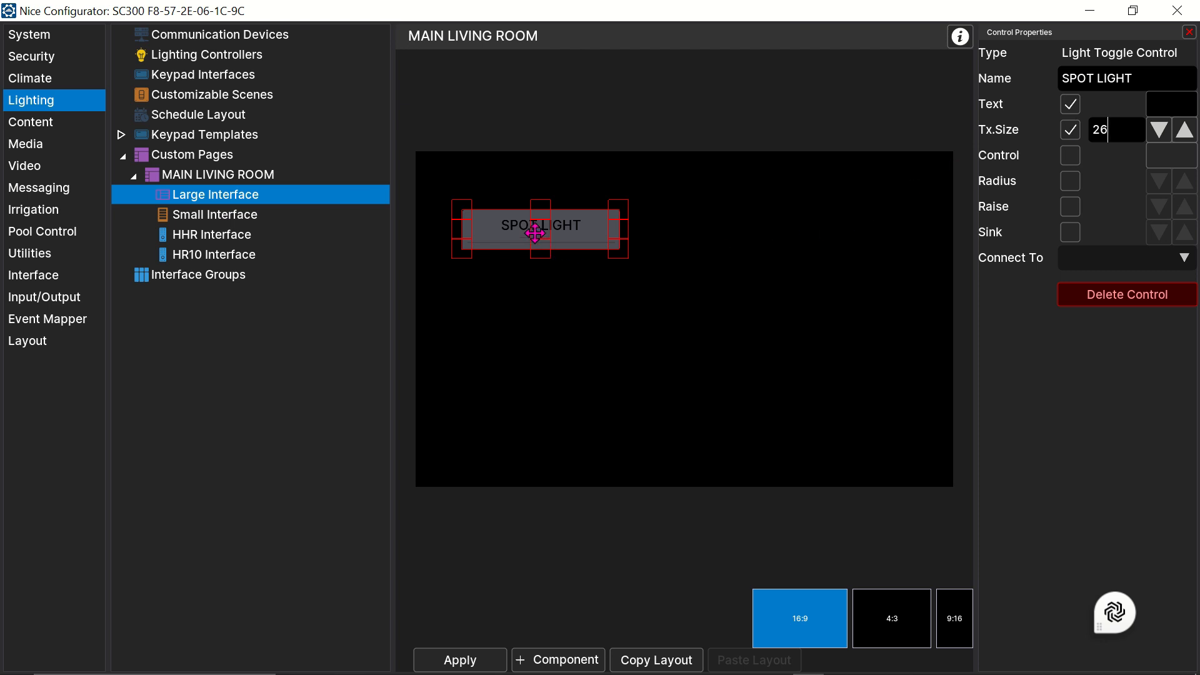
Enable the SPOT LIGHT toggle's control colour and set it to orange-yellow FFBB33.
left_click(1067, 157)
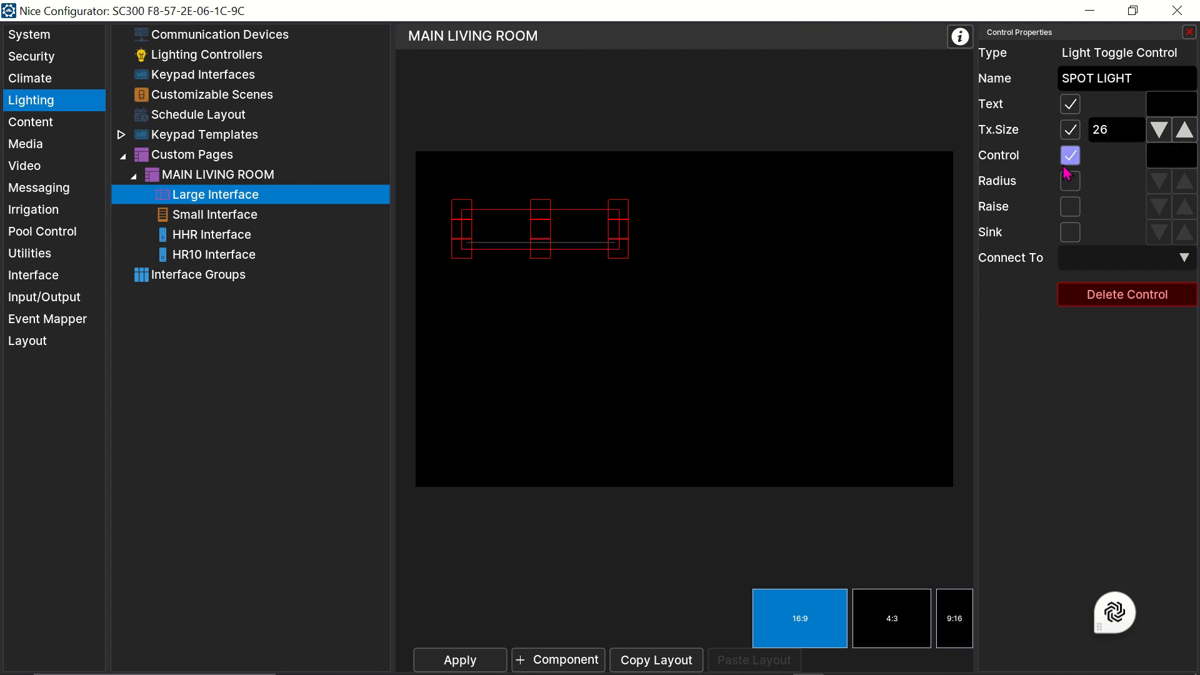
left_click(1167, 161)
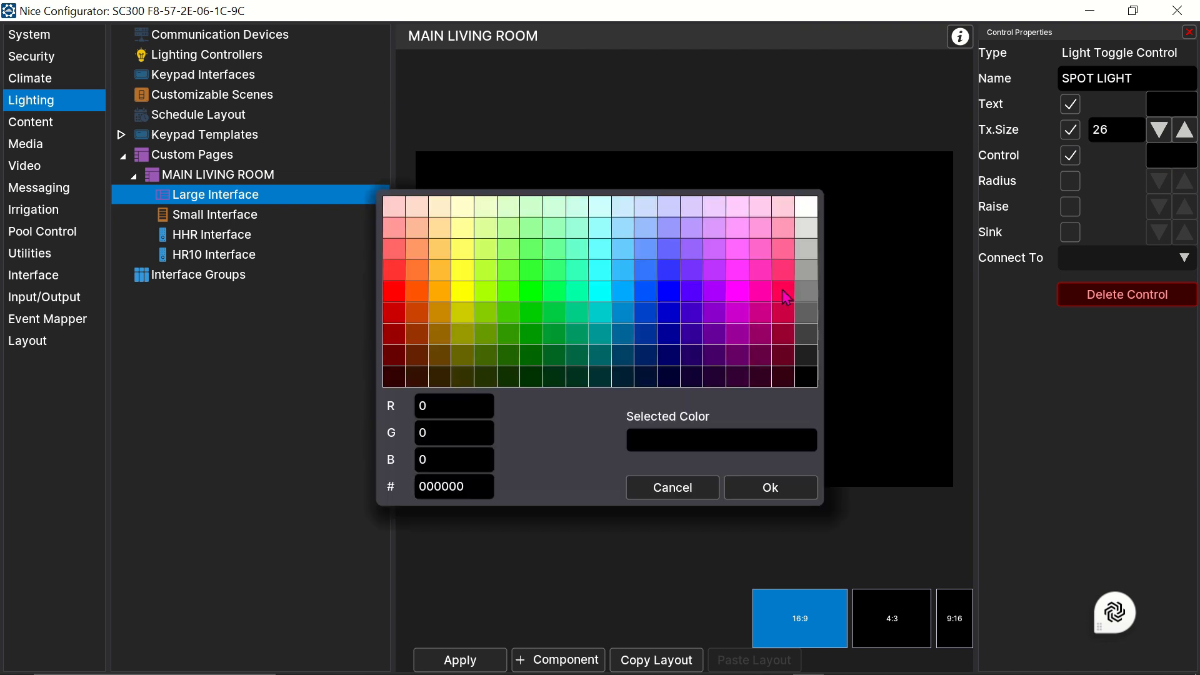
left_click(782, 290)
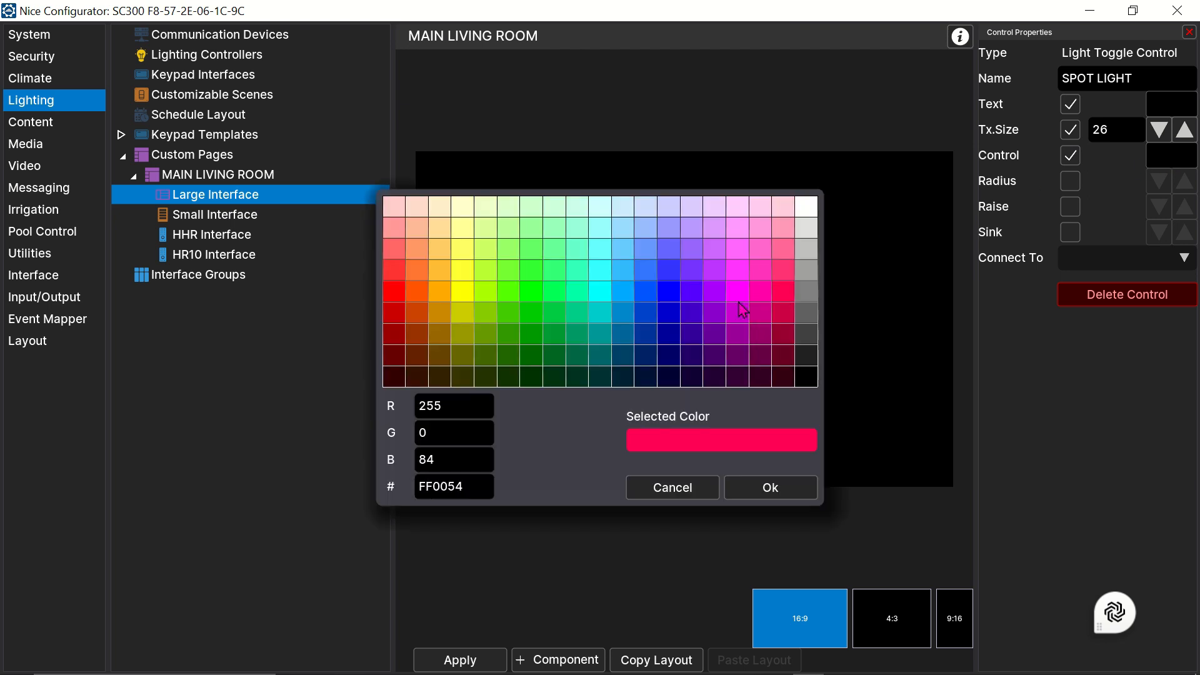
left_click(443, 281)
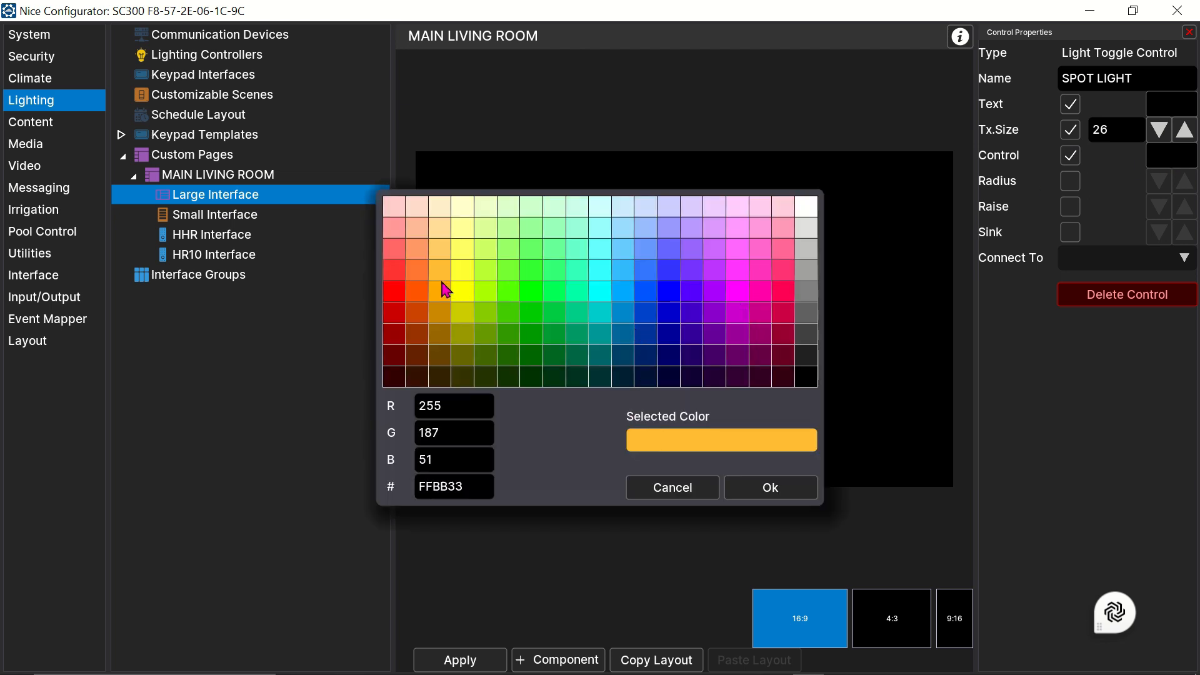
left_click(748, 493)
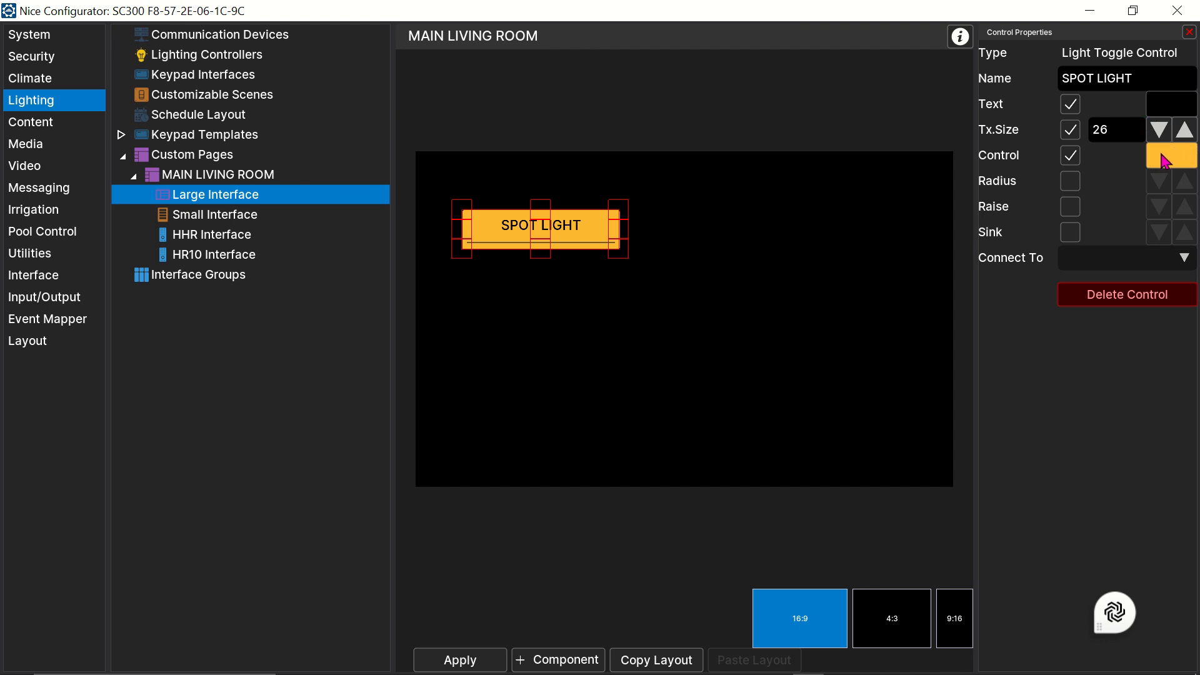
Enable the custom radius, raise and sink settings for the SPOT LIGHT toggle.
left_click(1070, 182)
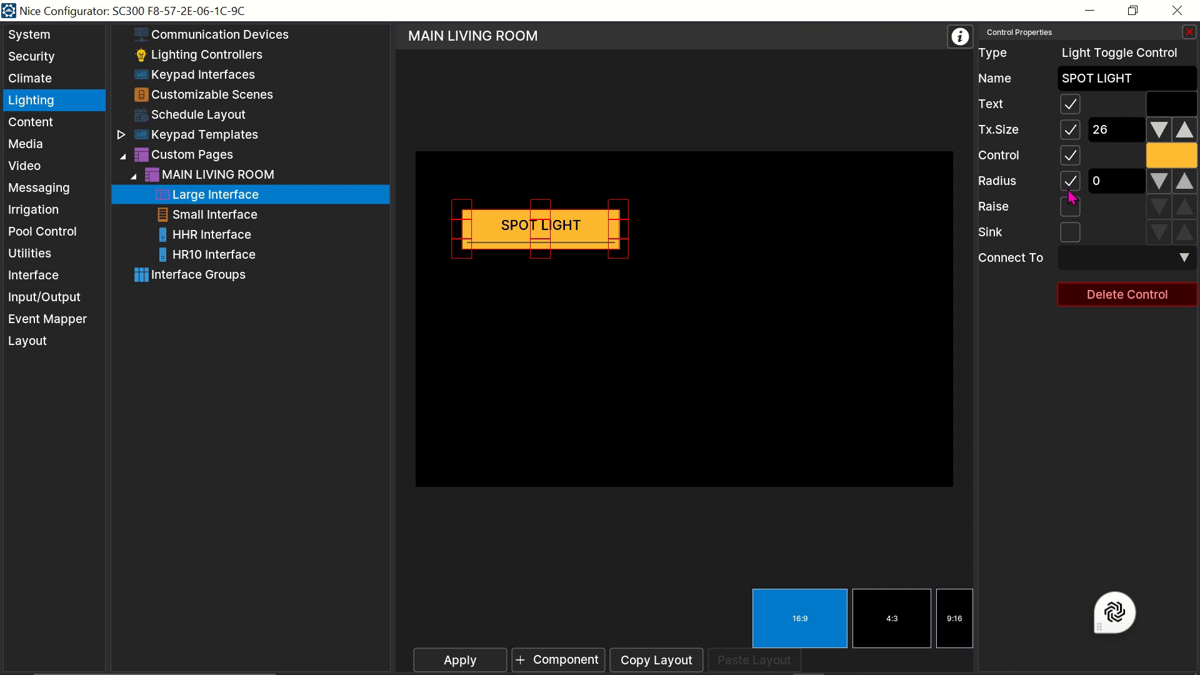
left_click(1070, 206)
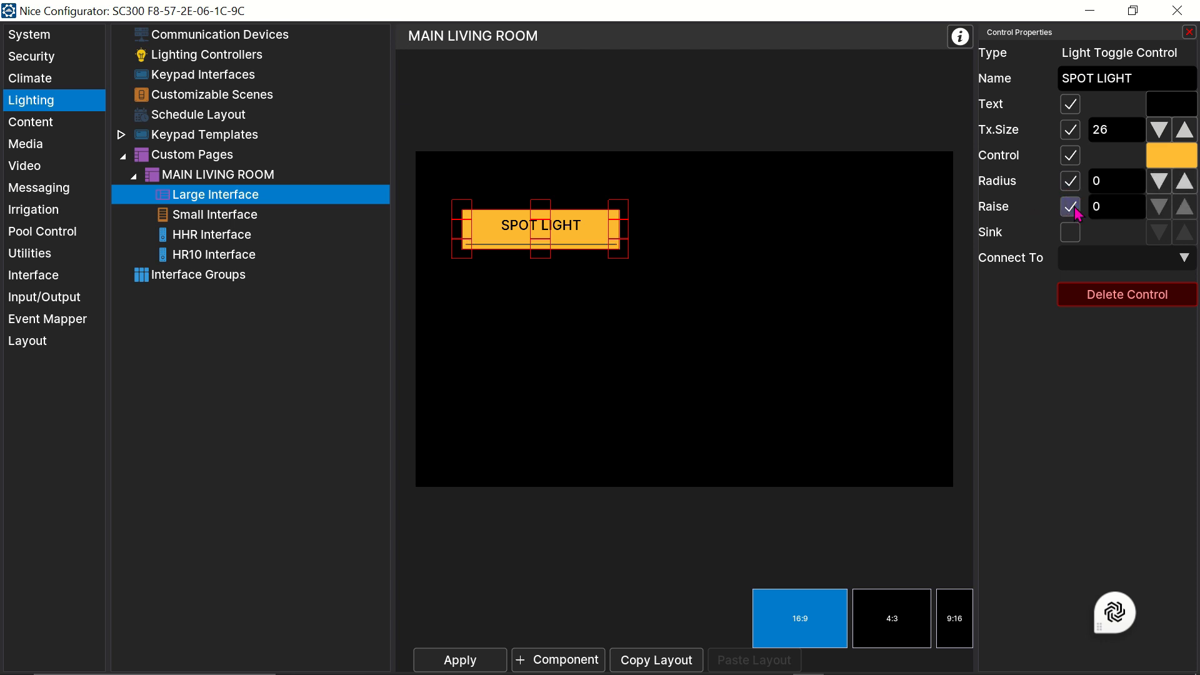
left_click(1072, 233)
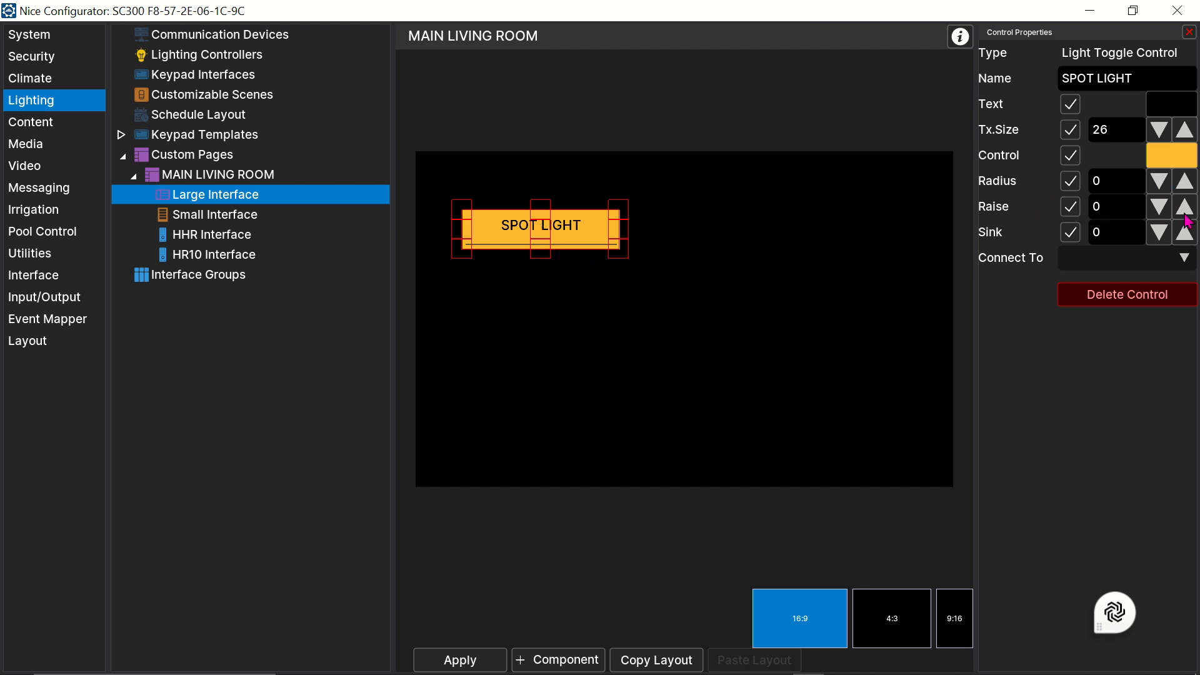
Round the SPOT LIGHT toggle's corners by setting its radius to 60.
double_click(1185, 181)
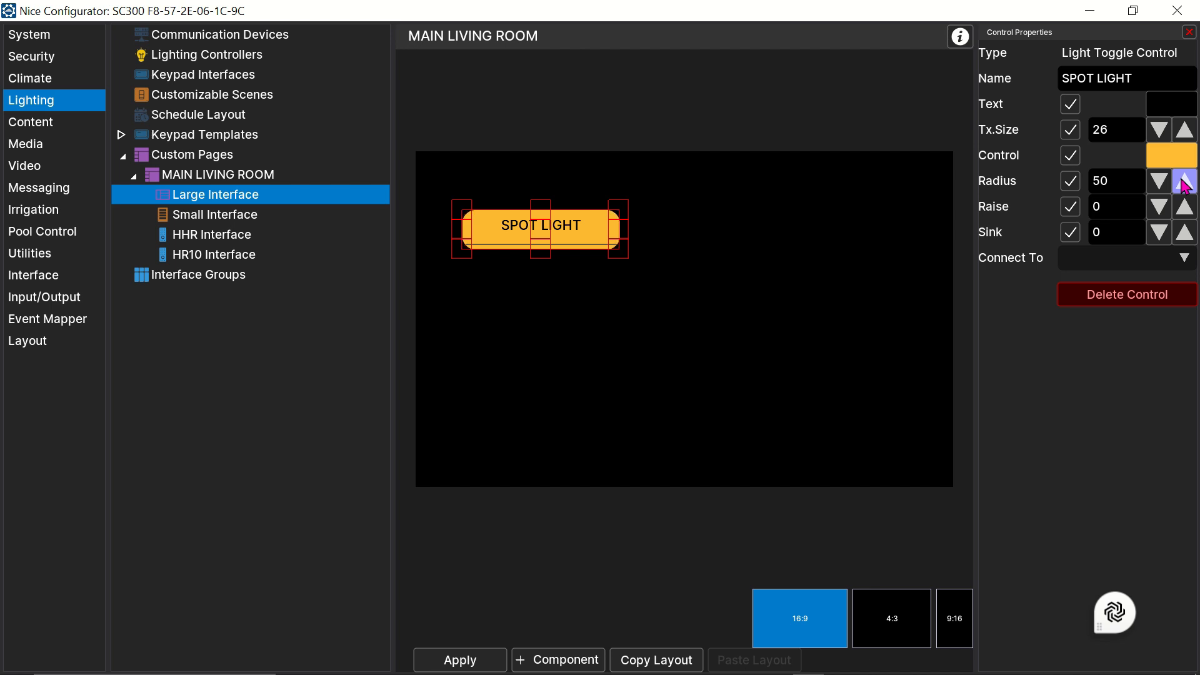
left_click(1185, 182)
left_click(1184, 182)
left_click(1184, 182)
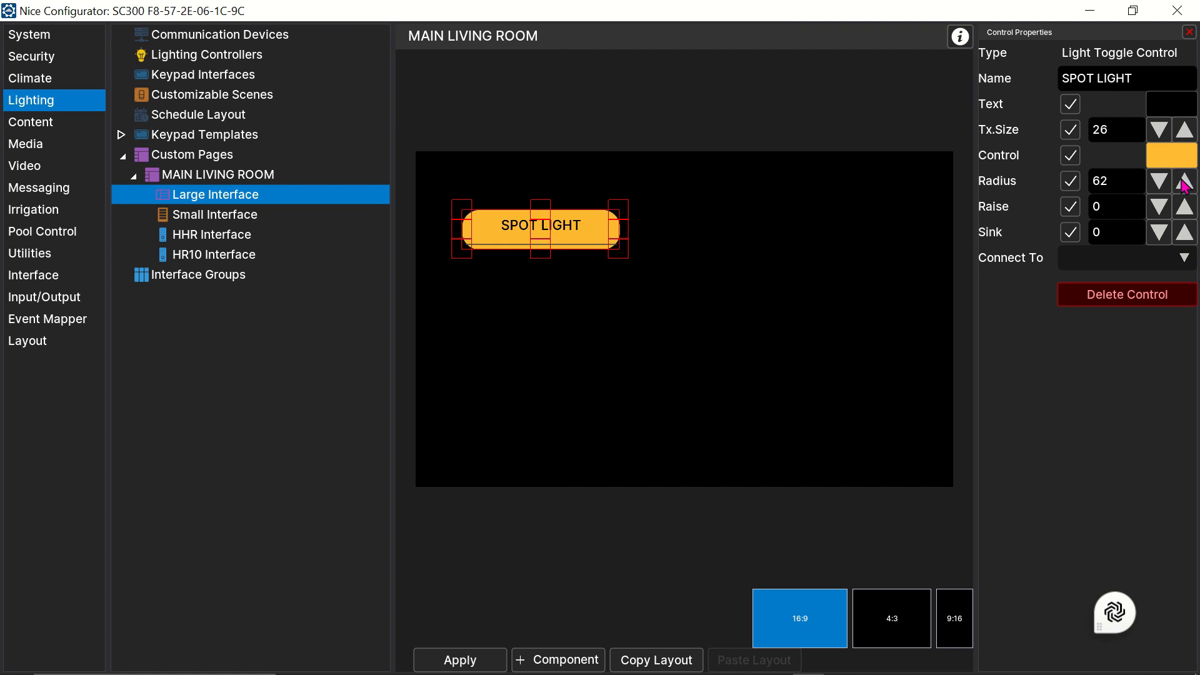
left_click(1185, 183)
left_click(1185, 183)
left_click(1185, 182)
left_click(1185, 182)
left_click(1195, 185)
left_click(1164, 185)
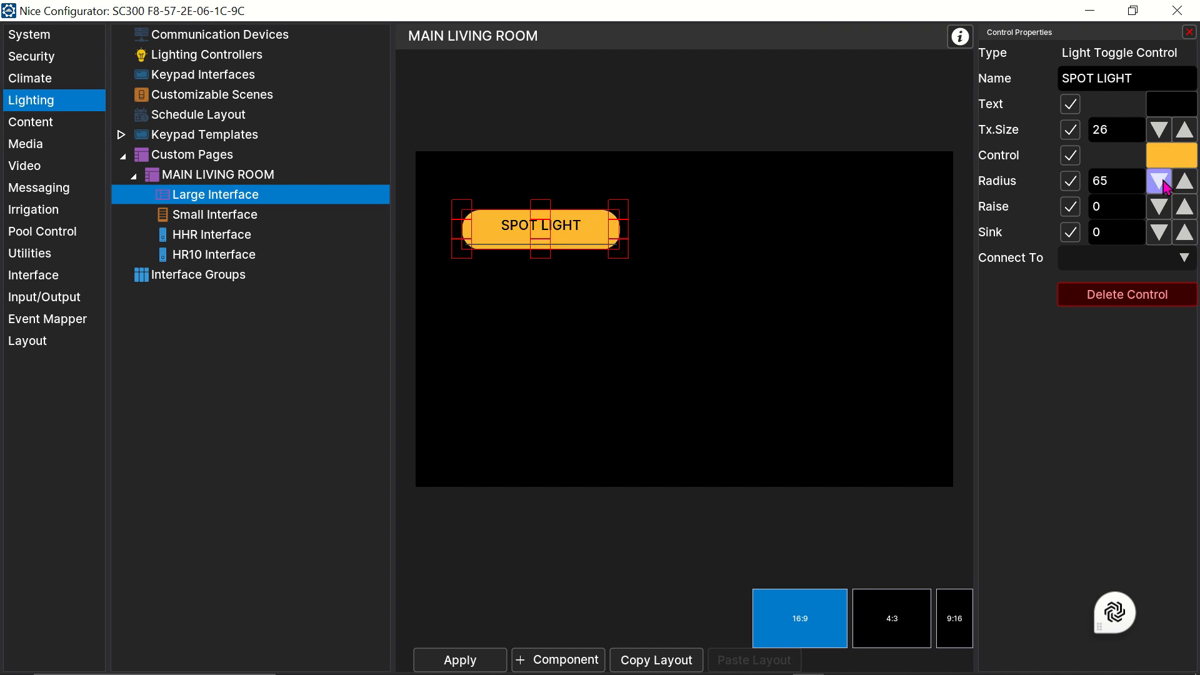
left_click(1164, 185)
left_click(1161, 187)
Set the SPOT LIGHT toggle's raise value to 30.
left_click(1182, 218)
left_click(1182, 218)
left_click(1183, 218)
left_click(1182, 218)
left_click(1182, 218)
left_click(1182, 218)
left_click(1182, 218)
left_click(1182, 218)
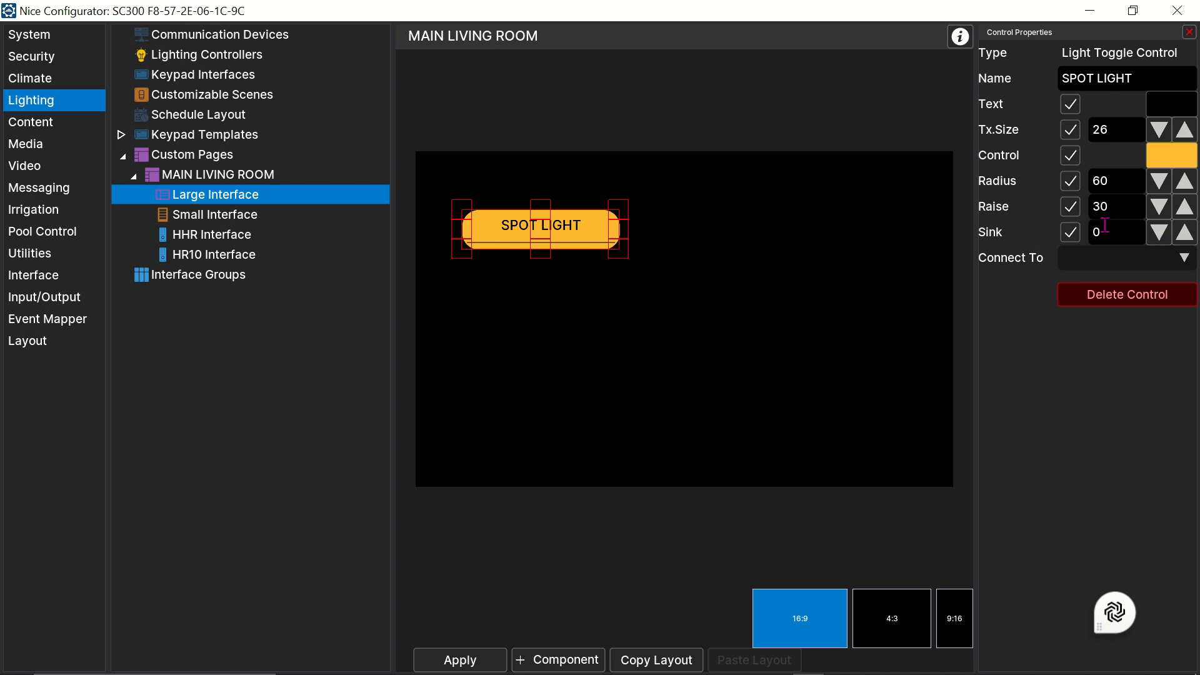
Set the SPOT LIGHT toggle's sink value to 20 and apply the changes to the page.
left_click(1184, 233)
left_click(1183, 233)
left_click(1184, 233)
left_click(1184, 233)
left_click(1184, 232)
double_click(1184, 232)
double_click(1183, 232)
double_click(1184, 233)
triple_click(1183, 233)
double_click(1184, 232)
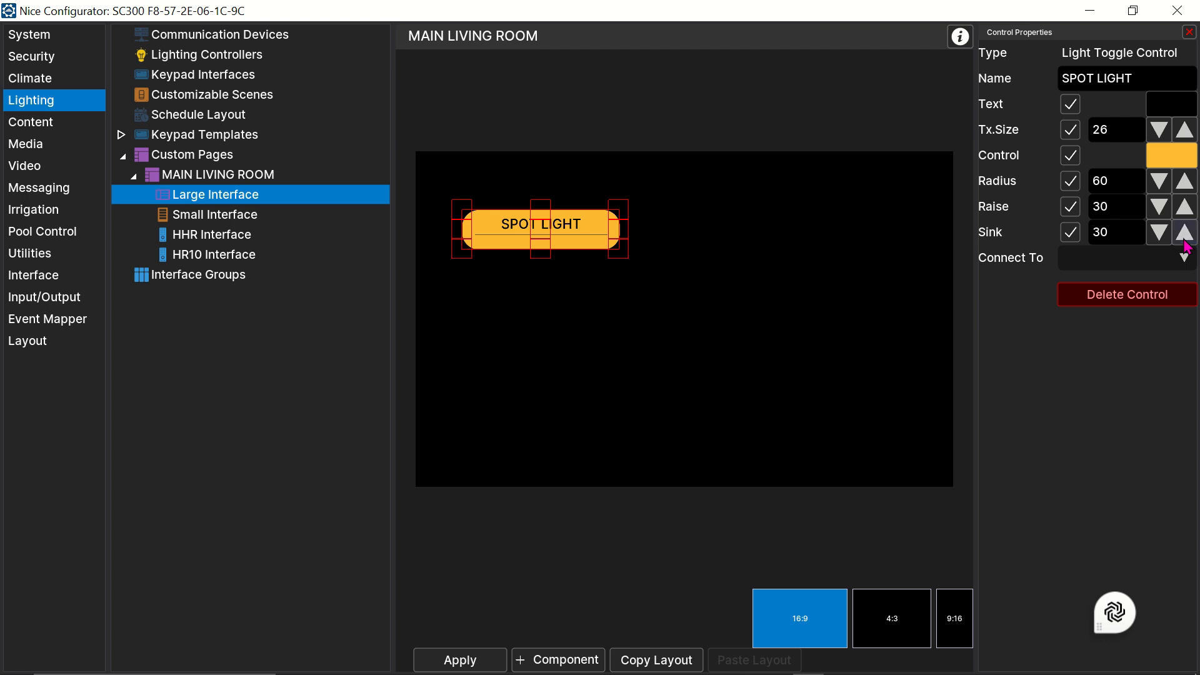
left_click(1152, 244)
double_click(1152, 244)
triple_click(1152, 243)
left_click(1152, 244)
double_click(1152, 244)
left_click(1152, 244)
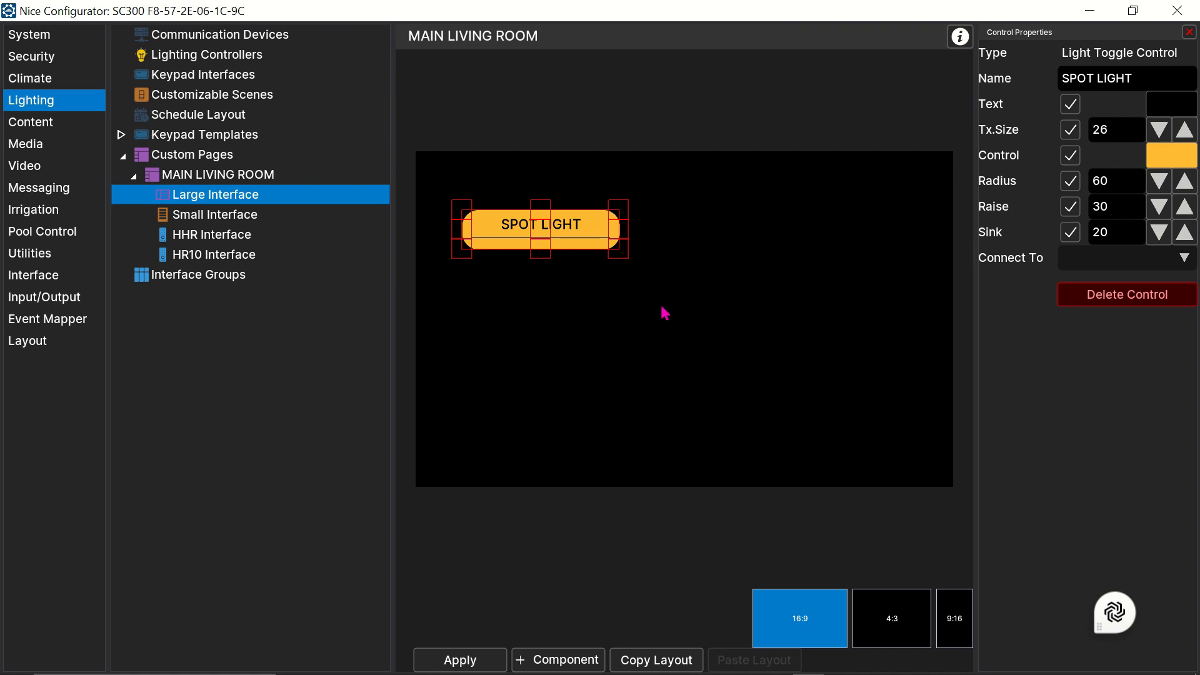
left_click(451, 668)
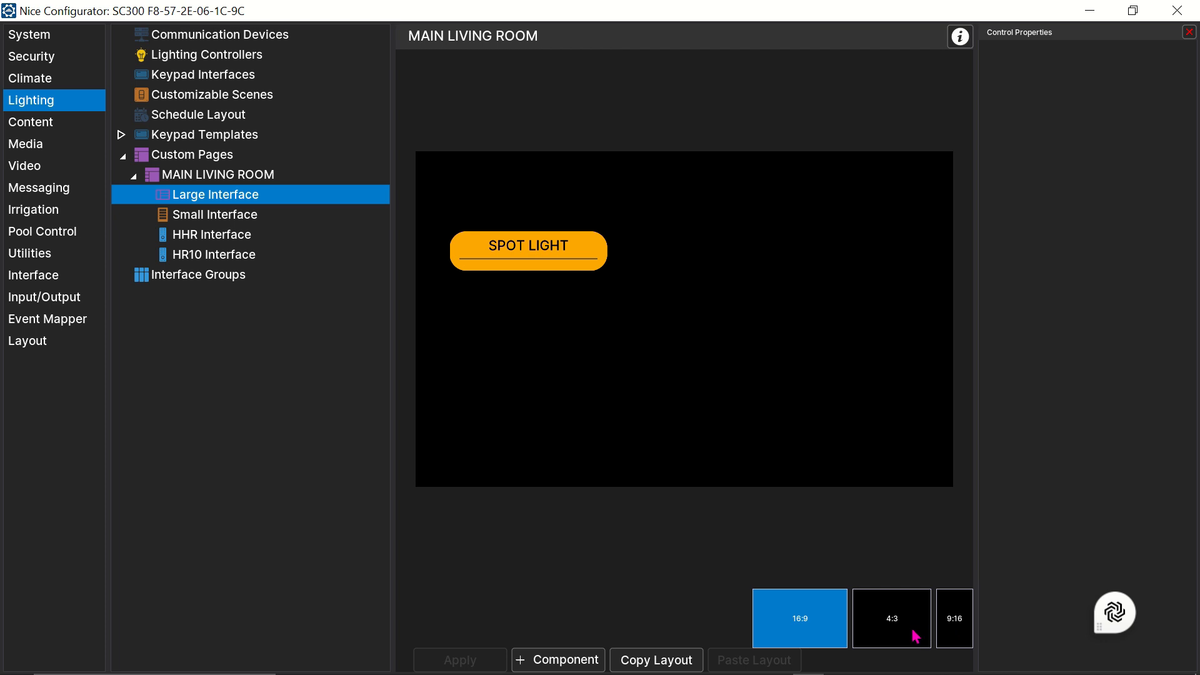
Copy the 16:9 layout, paste it into the 4:3 and 9:16 layouts, and apply the changes.
left_click(873, 628)
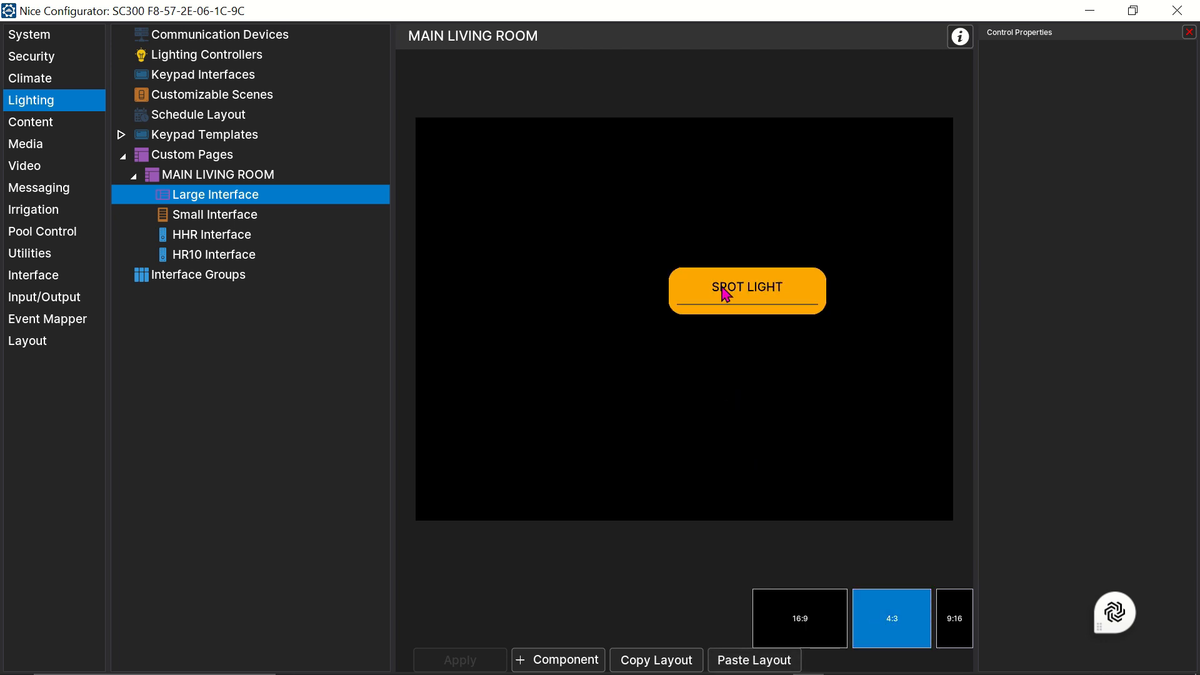
left_click(955, 617)
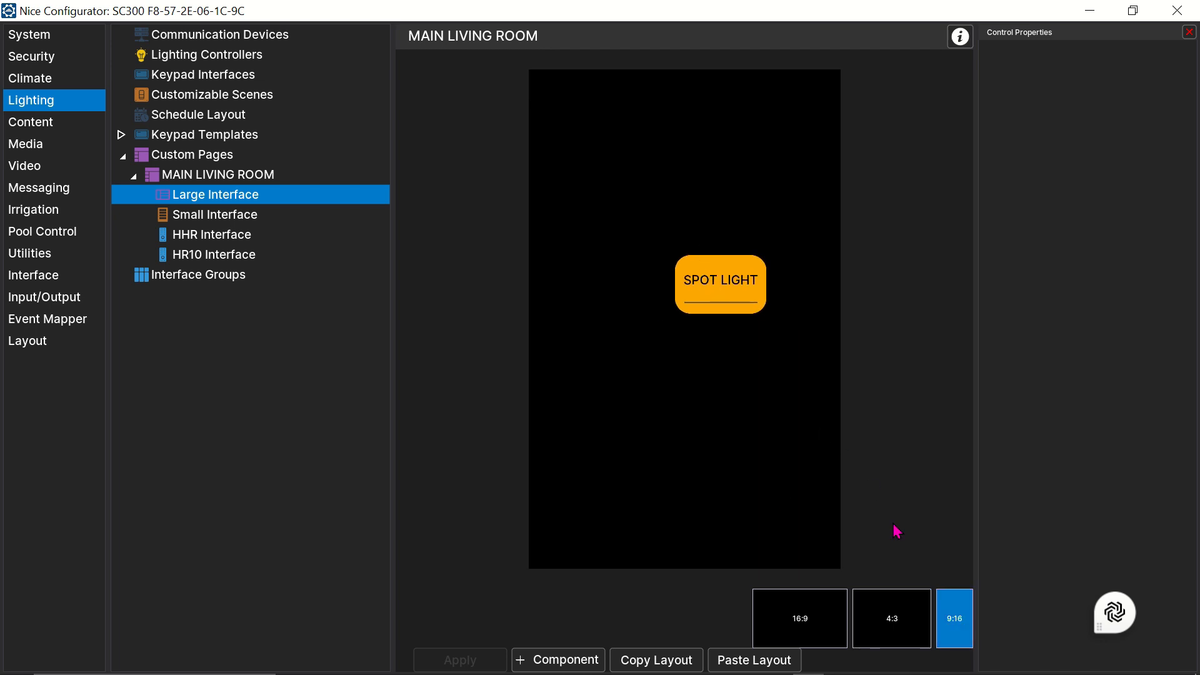
left_click(819, 640)
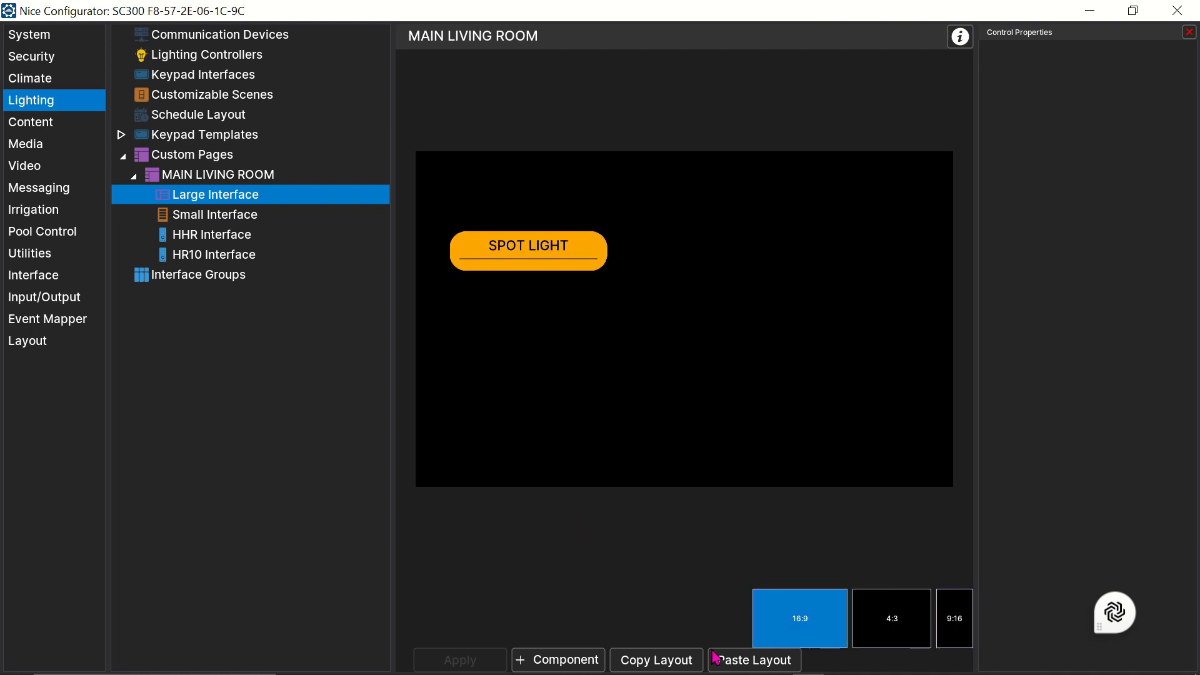
left_click(670, 664)
left_click(911, 627)
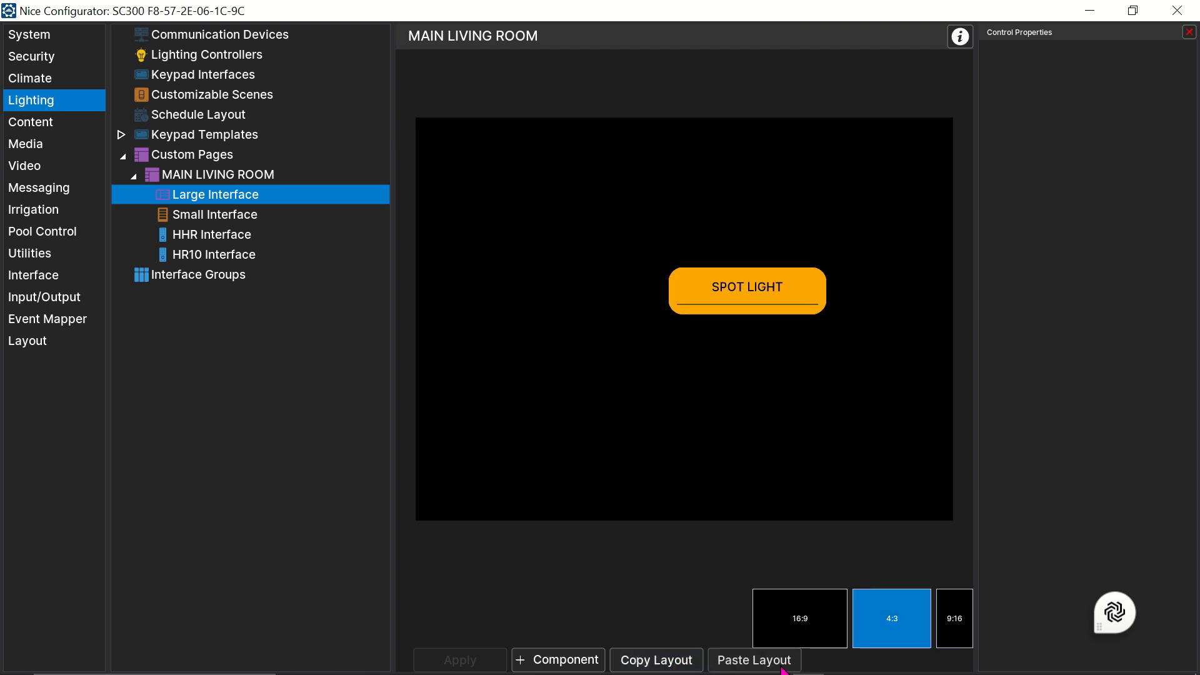
left_click(759, 668)
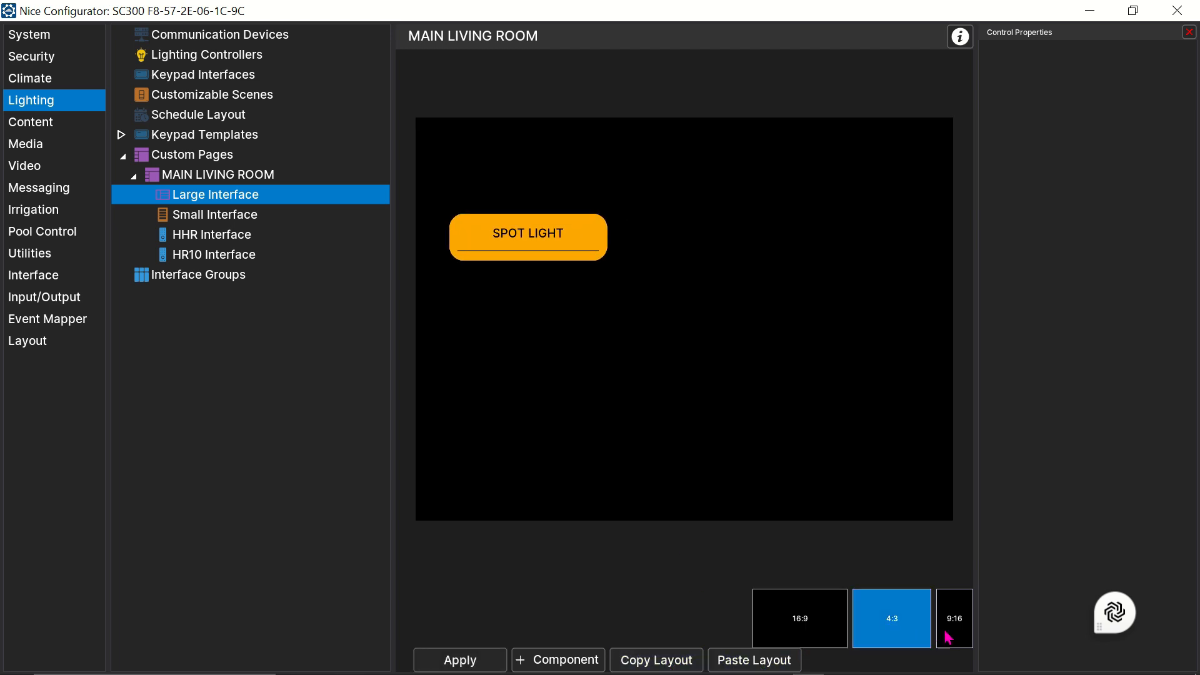
left_click(968, 627)
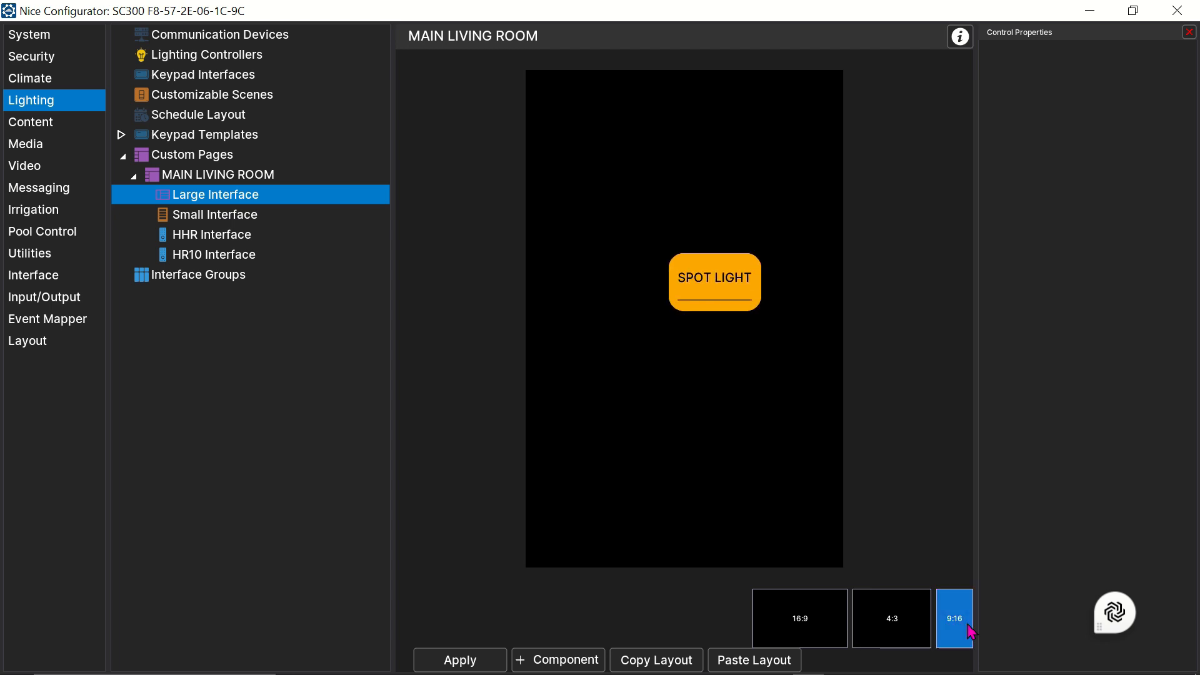
left_click(762, 663)
left_click(468, 664)
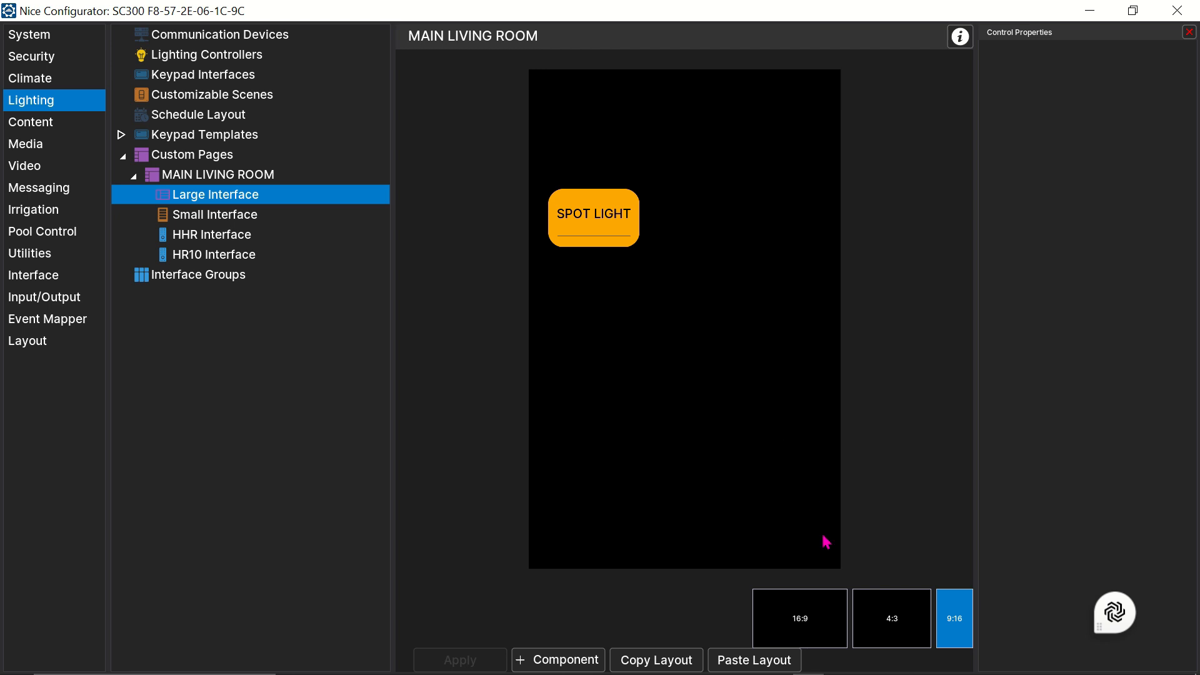
Return to the 16:9 layout and nudge the SPOT LIGHT toggle upward, closer to the top edge of its round region.
left_click(912, 641)
left_click(801, 626)
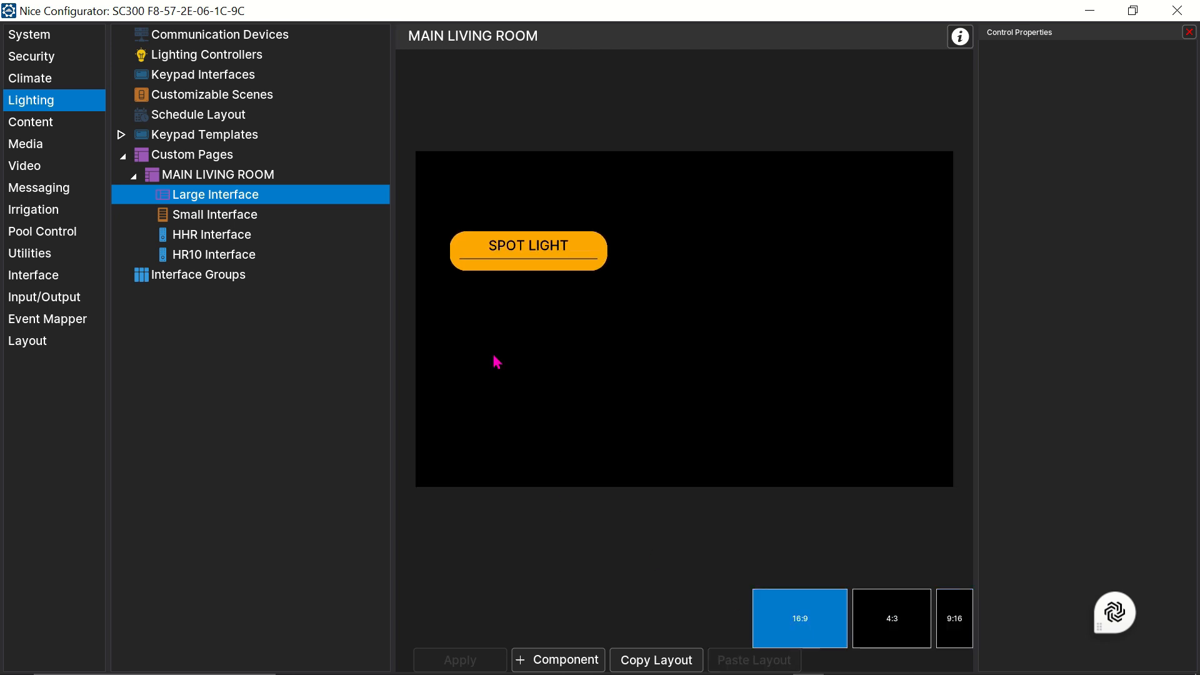
left_click(554, 269)
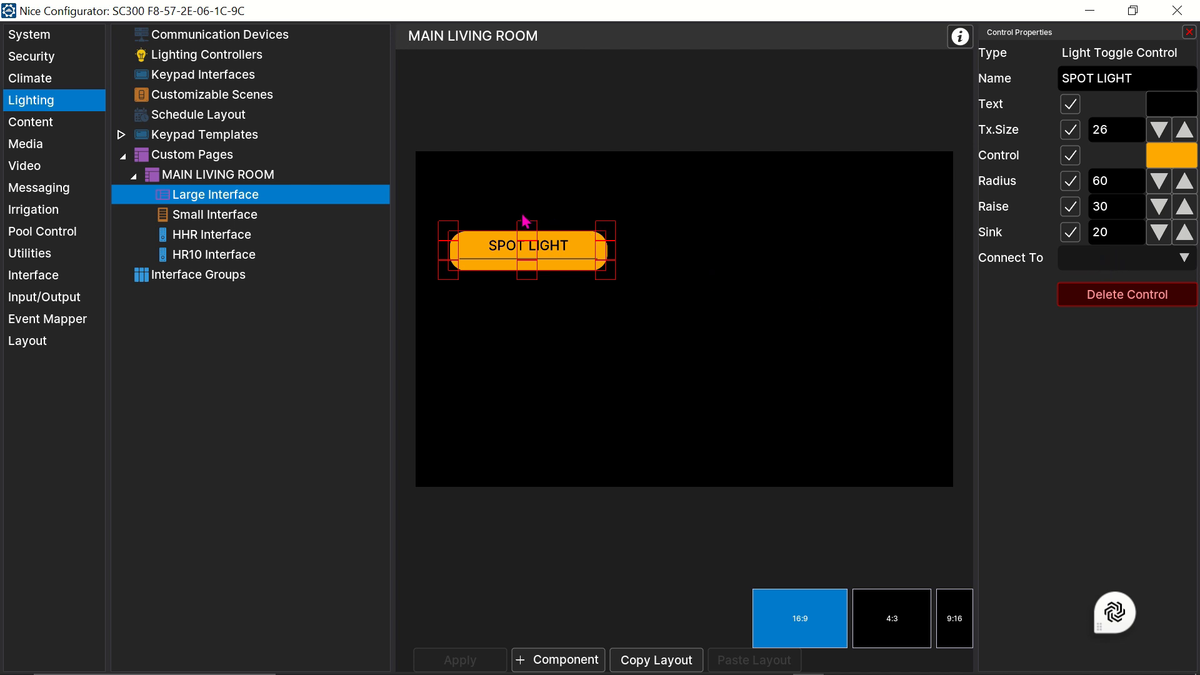
left_click(495, 220)
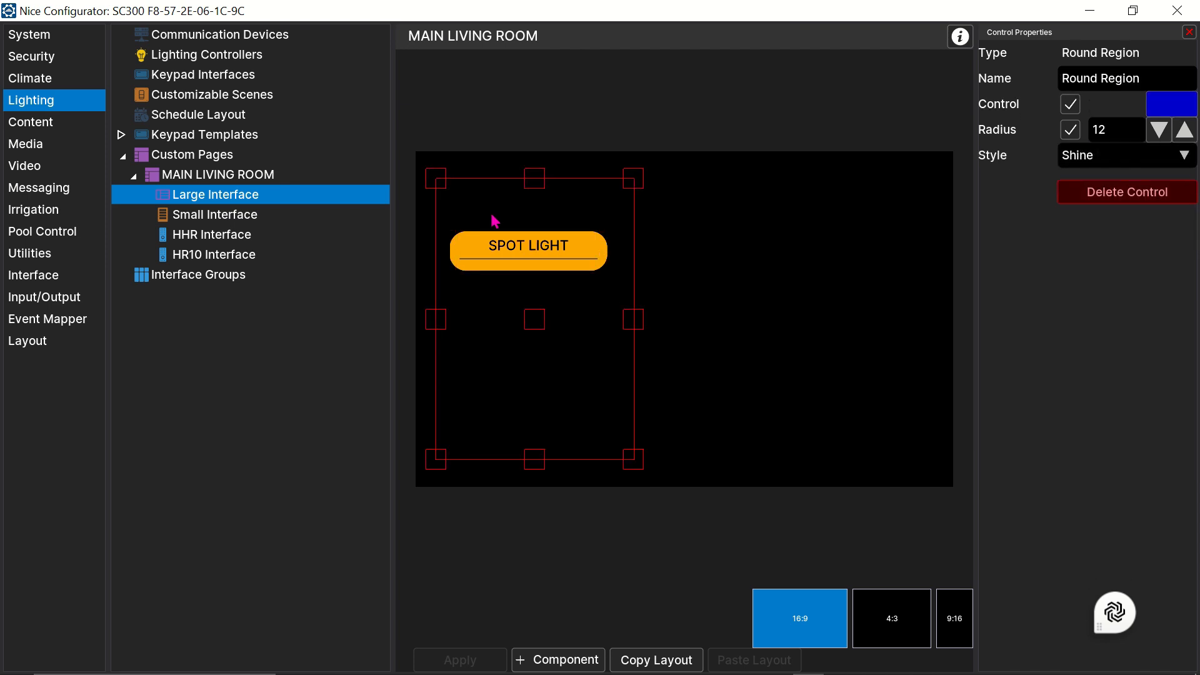
left_click(509, 262)
key("Up")
key("Up")
key("Up")
key("Up")
key("Up")
key("Up")
key("Up")
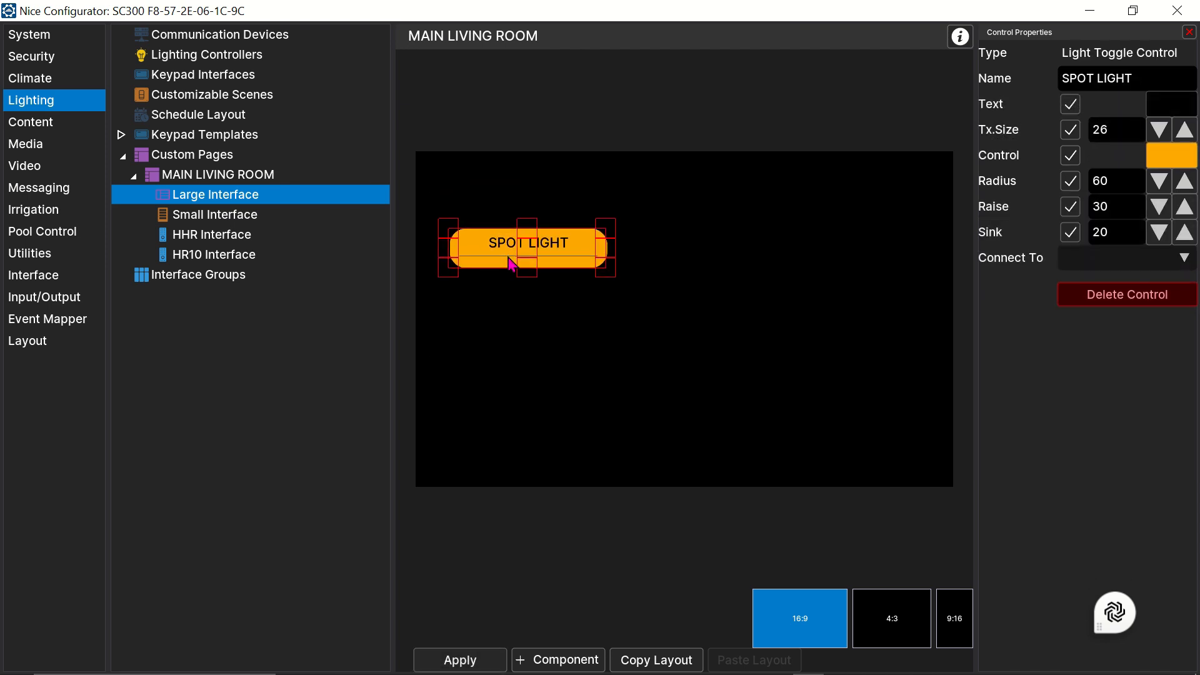
key("Up")
key("Up")
key("Up")
key("Up")
key("Up")
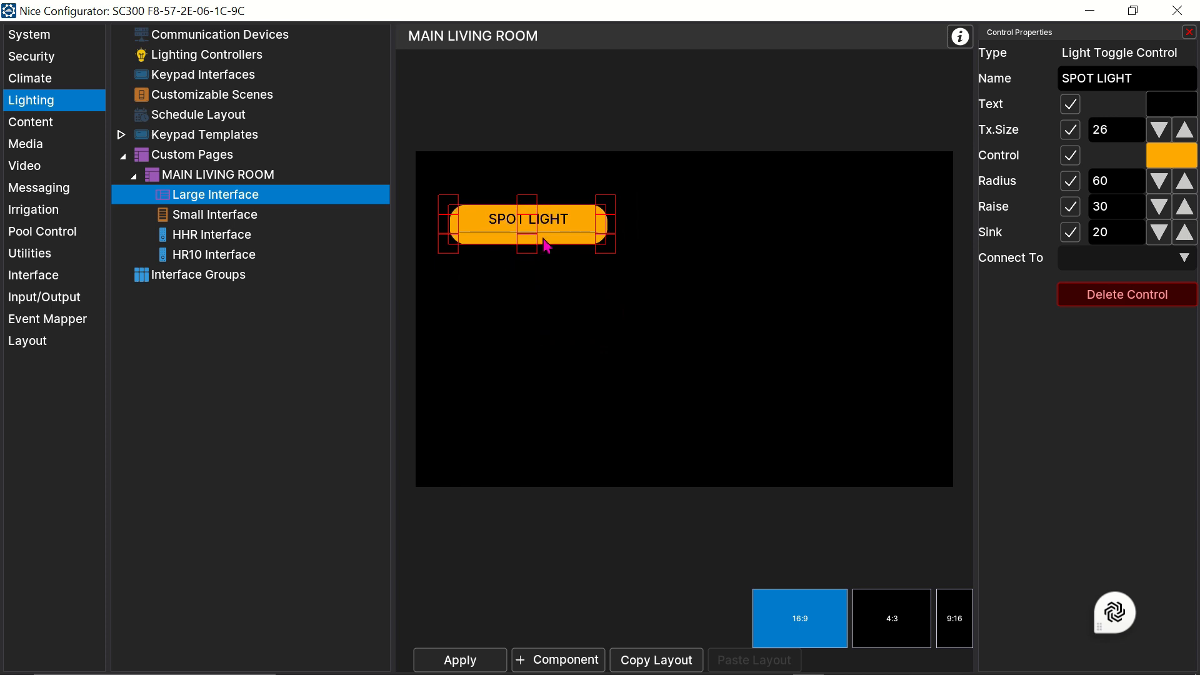
Copy the SPOT LIGHT toggle on the 16:9 layout as a control group.
left_click(525, 281)
left_click(567, 238)
right_click(566, 238)
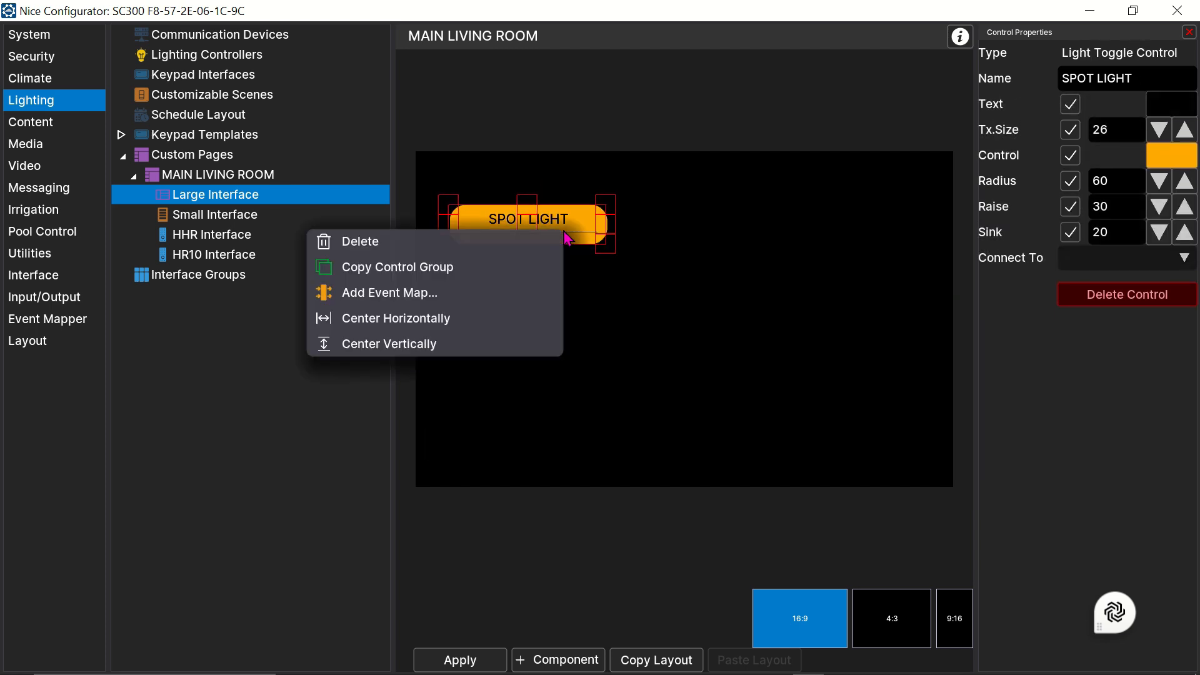
left_click(432, 268)
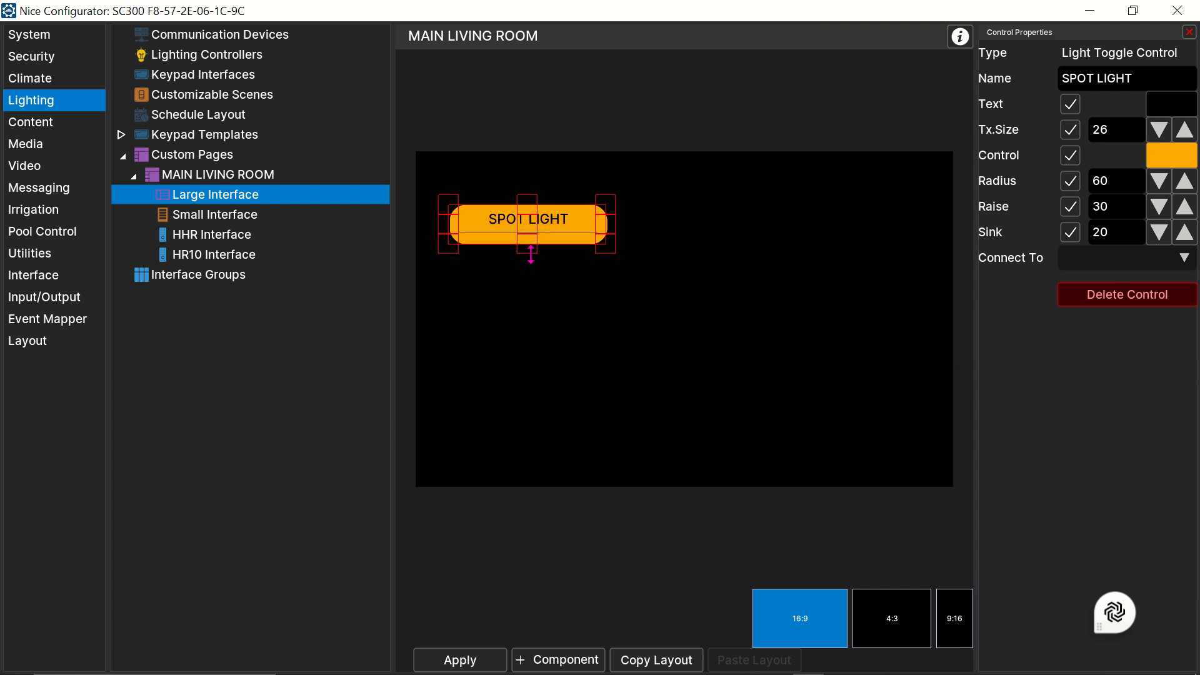
left_click(568, 274)
right_click(571, 278)
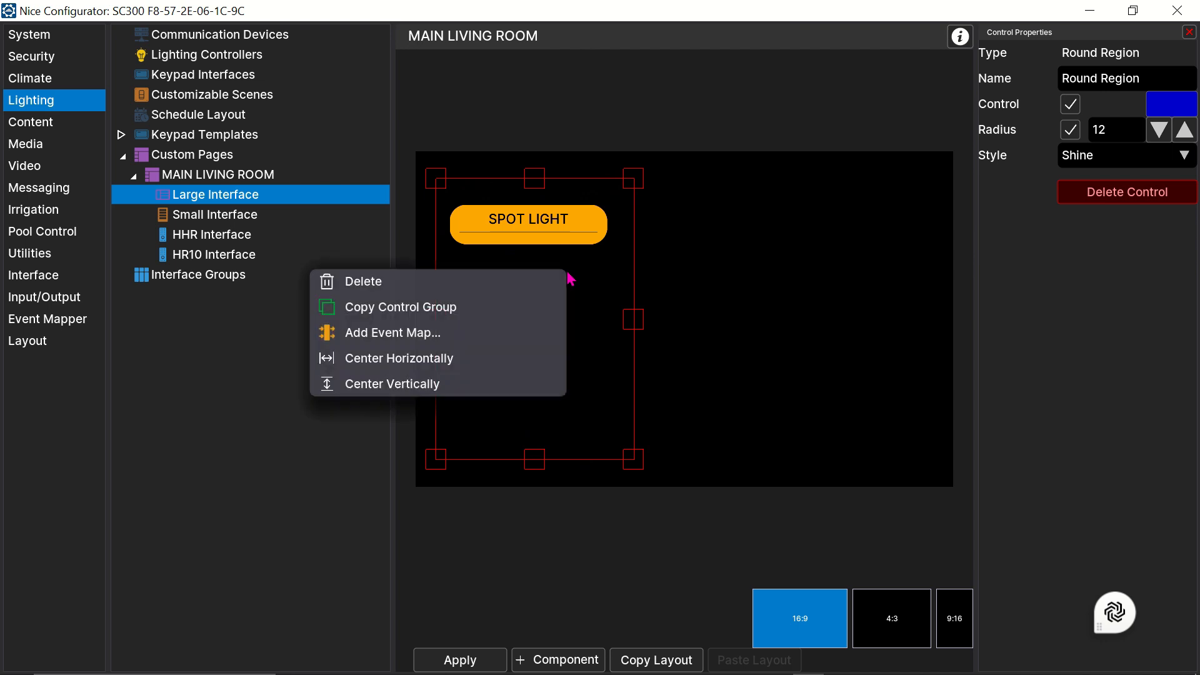
left_click(609, 315)
right_click(608, 314)
left_click(706, 297)
right_click(705, 297)
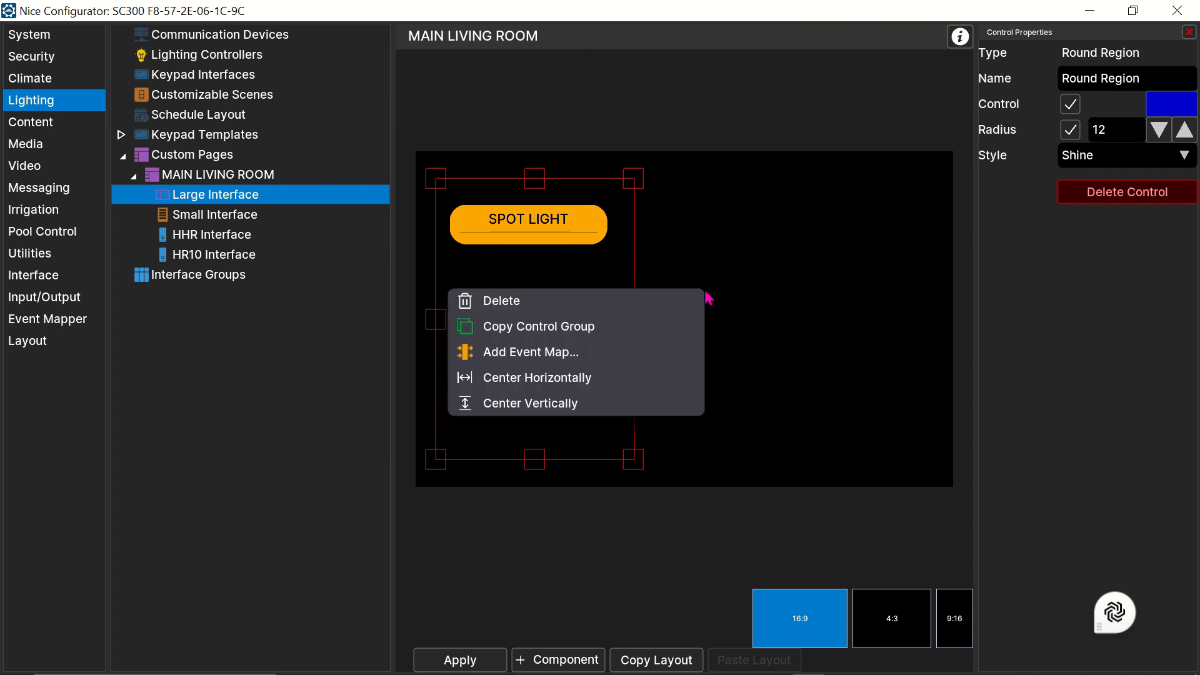
left_click(690, 475)
left_click(690, 475)
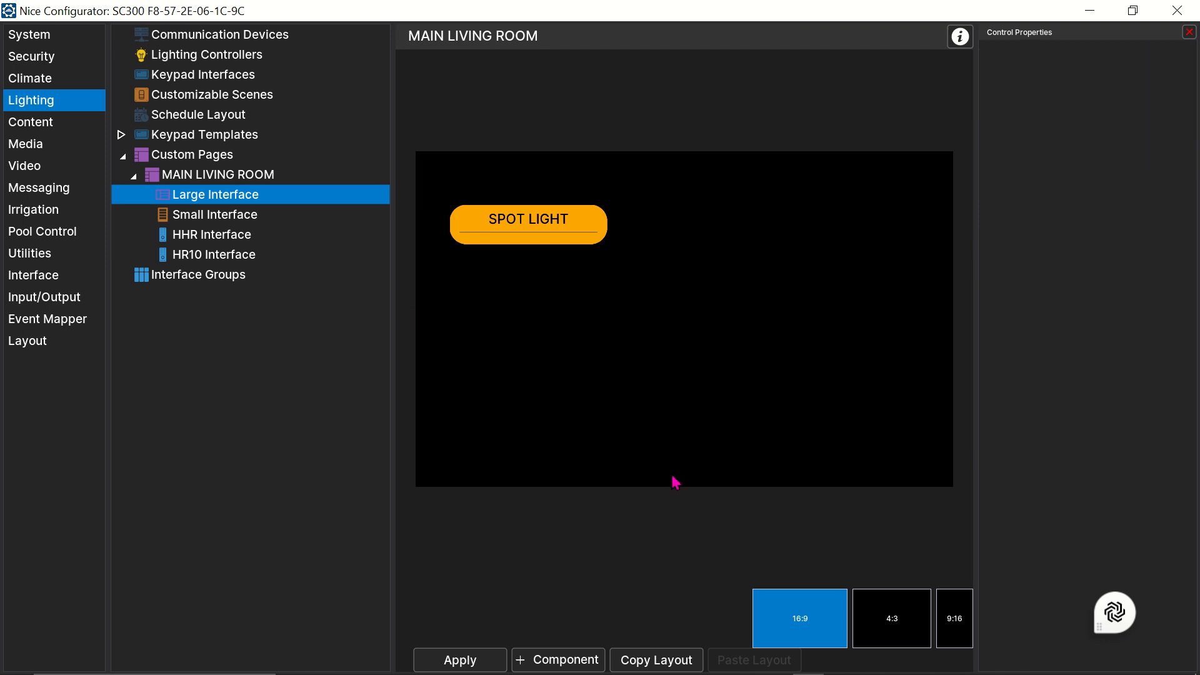
Paste the copied SPOT LIGHT toggle onto the page and move it straight down to the lower part of the round region.
right_click(675, 482)
left_click(616, 517)
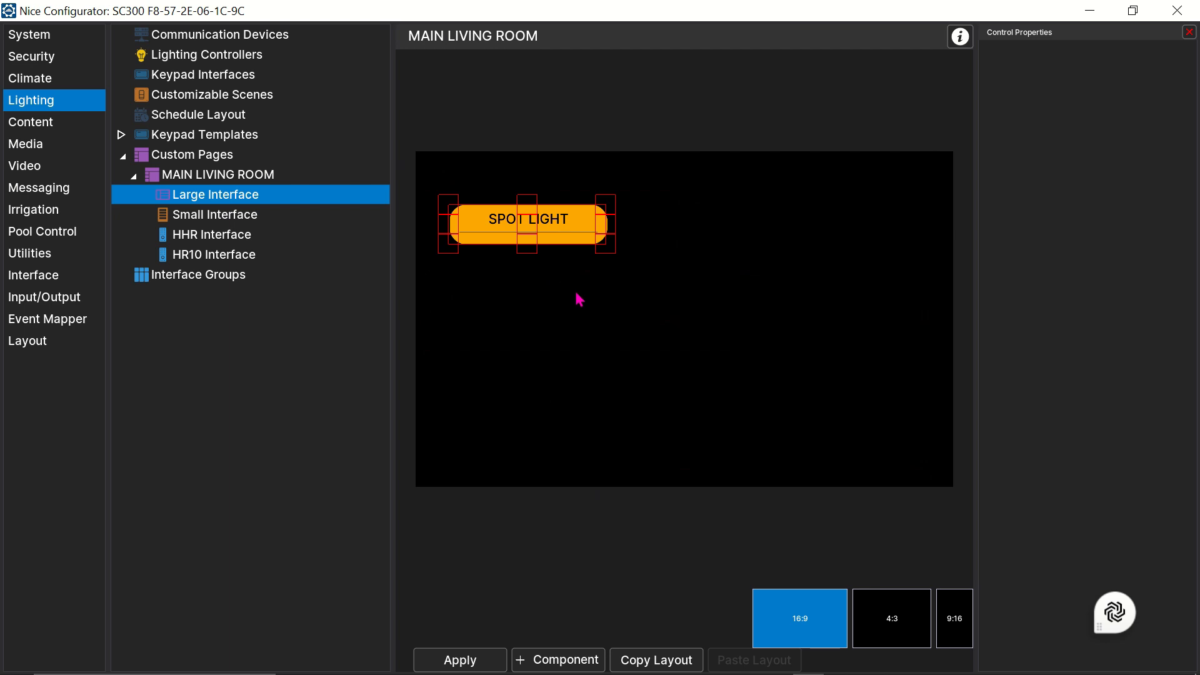
key("Down")
key("Down")
key("Down")
key("Down")
key("Down")
key("Down")
key("Down")
key("Down")
key("Down")
key("Down")
key("Down")
key("Down")
key("Down")
key("Down")
key("Down")
key("Down")
key("Down")
key("Down")
key("Down")
key("Down")
key("Down")
key("Down")
key("Down")
key("Down")
key("Down")
key("Down")
key("Down")
key("Down")
key("Down")
key("Down")
key("Down")
key("Down")
key("Down")
key("Down")
key("Down")
key("Down")
key("Down")
key("Down")
key("Down")
key("Down")
key("Down")
key("Down")
key("Down")
key("Down")
key("Down")
Select both SPOT LIGHT toggles together and nudge them slightly right and down within the round region.
left_click(526, 241, "ctrl")
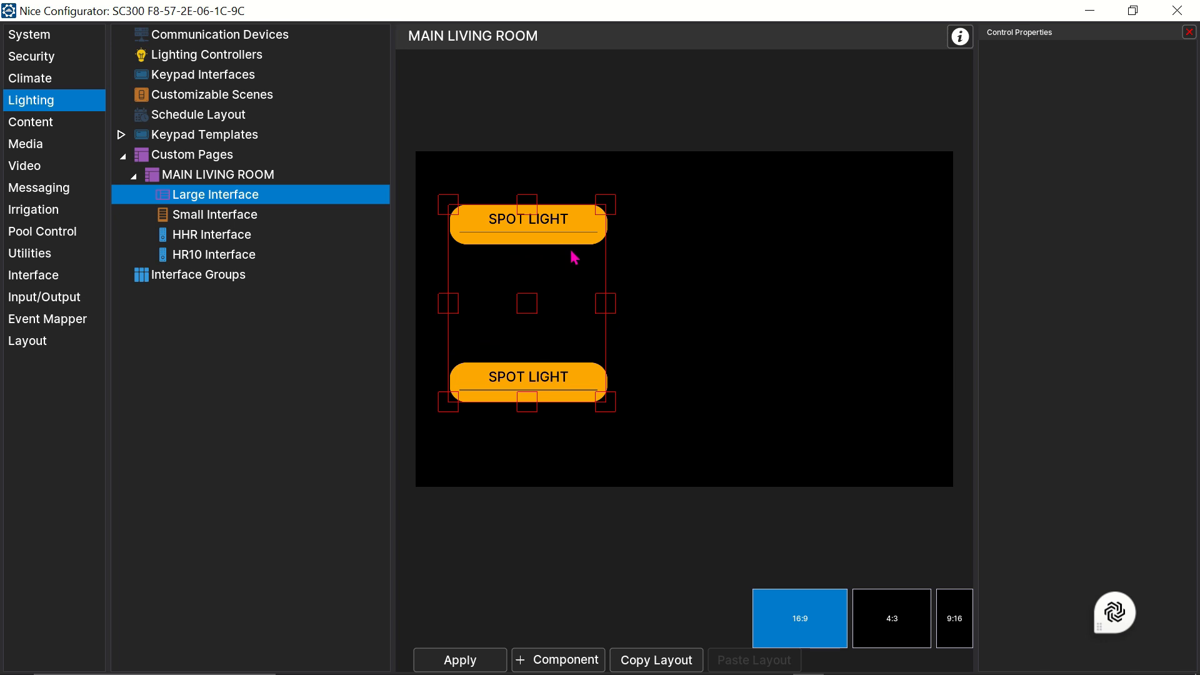
key("Right")
key("Right")
key("Right")
key("Right")
key("Down")
key("Down")
key("Down")
key("Down")
key("Down")
key("Down")
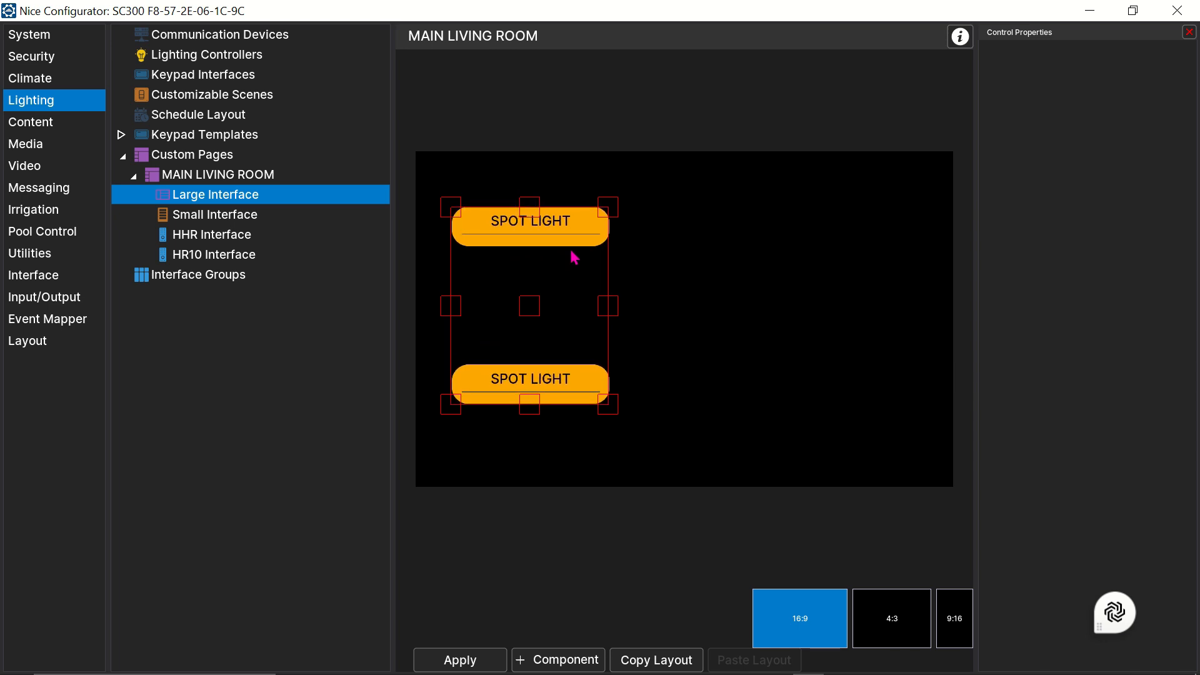
key("Down")
key("Down")
key("Down")
key("Down")
key("Down")
key("Down")
key("Down")
key("Down")
key("Down")
key("Down")
key("Down")
key("Down")
key("Down")
key("Down")
key("Down")
key("Down")
key("Down")
key("Down")
key("Down")
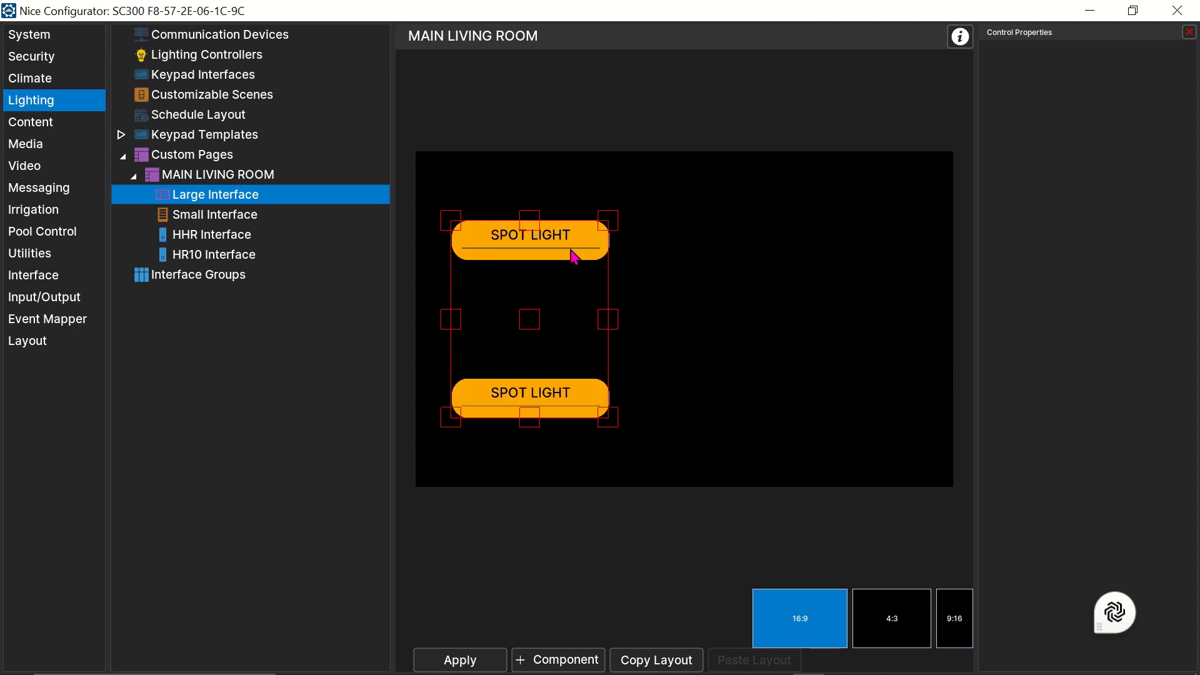
key("Down")
key("Down")
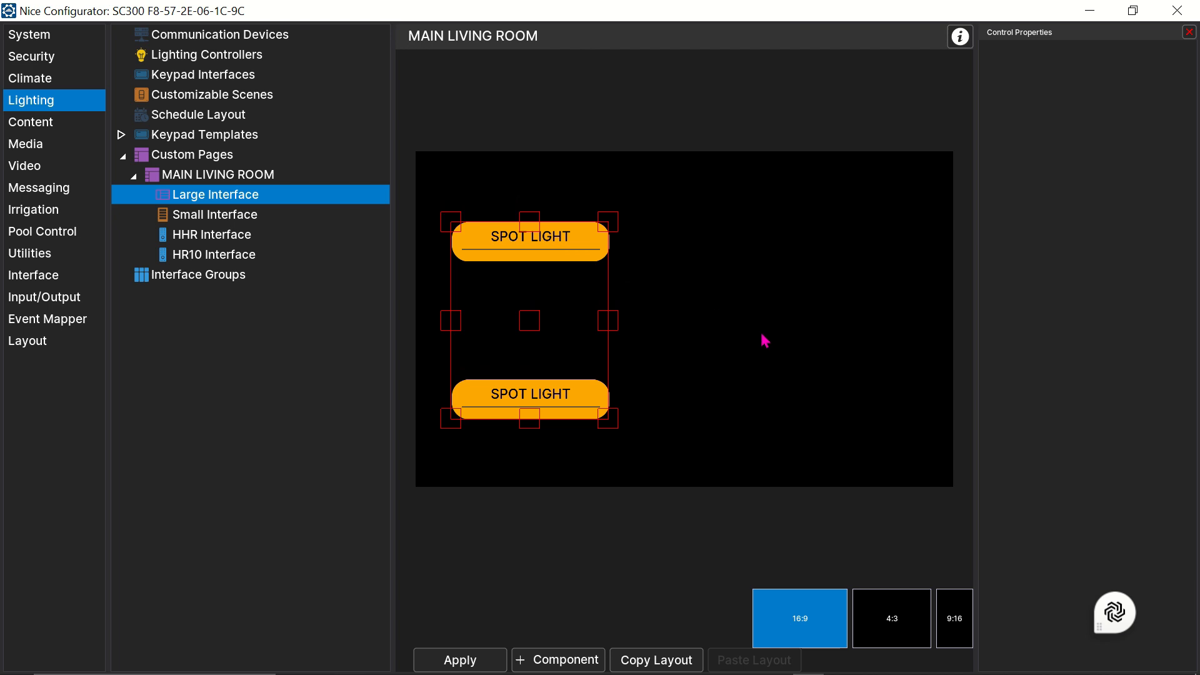
Clear the selection and select the upper and lower SPOT LIGHT toggles as a group again.
left_click(701, 339)
left_click(536, 234)
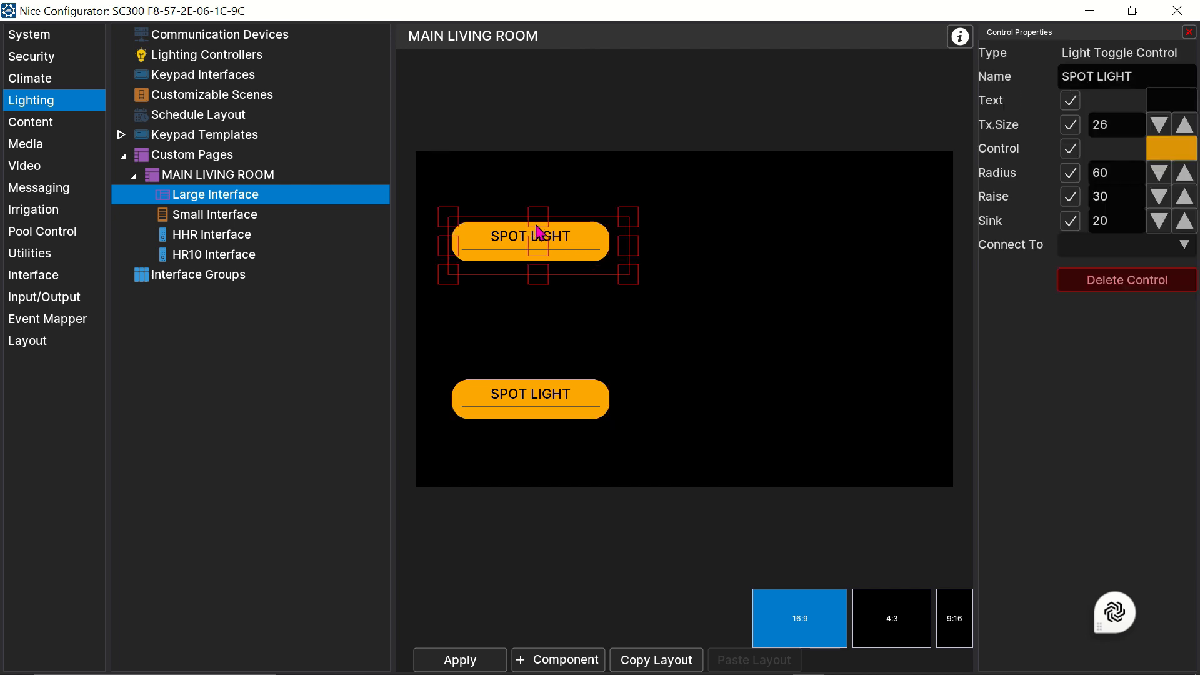
left_click(527, 402, "ctrl")
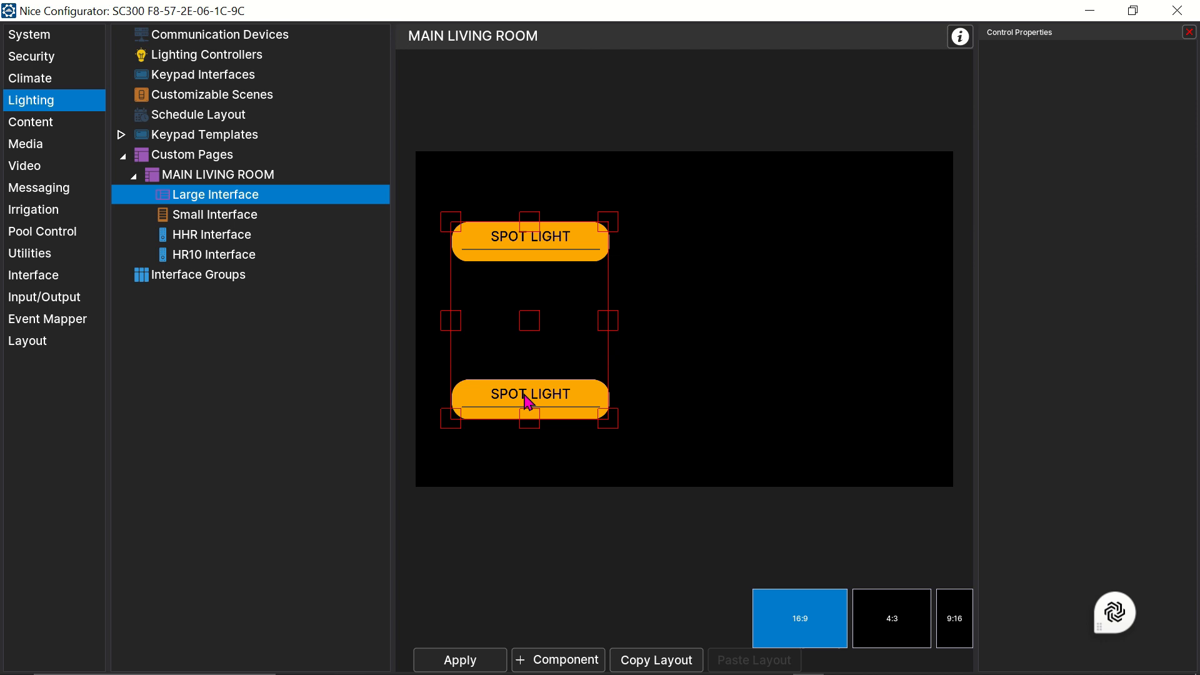
Copy the selected pair of SPOT LIGHT toggles as a control group and paste the copy onto the 16:9 page.
right_click(527, 402)
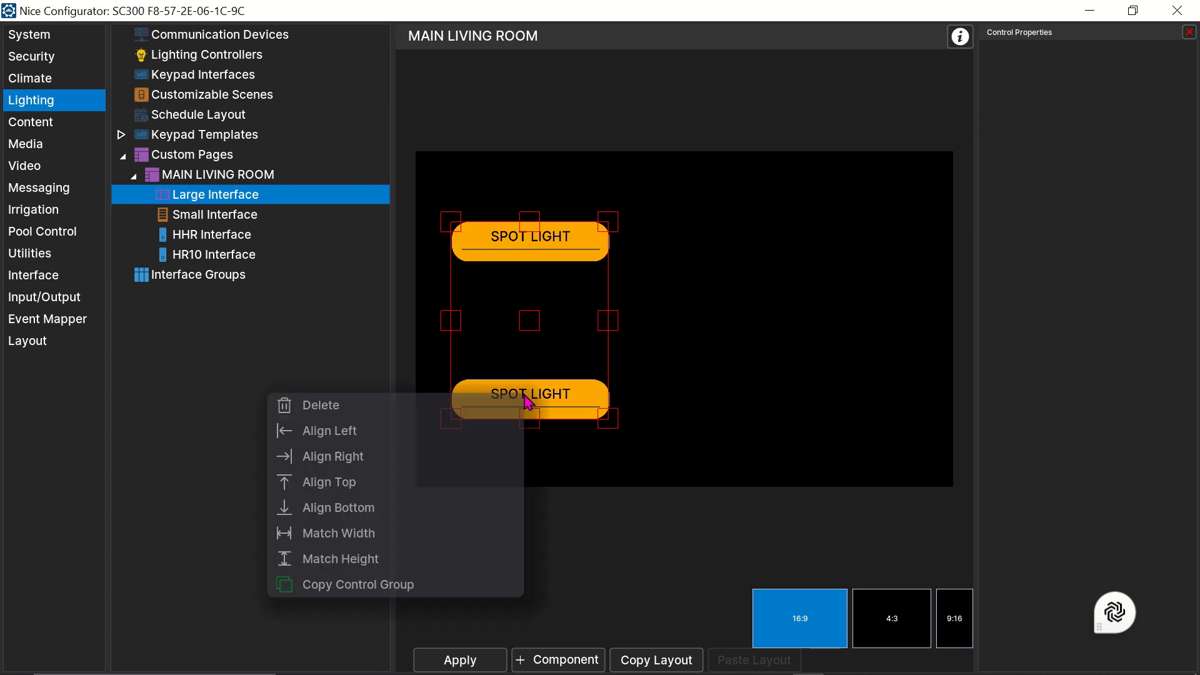
left_click(367, 586)
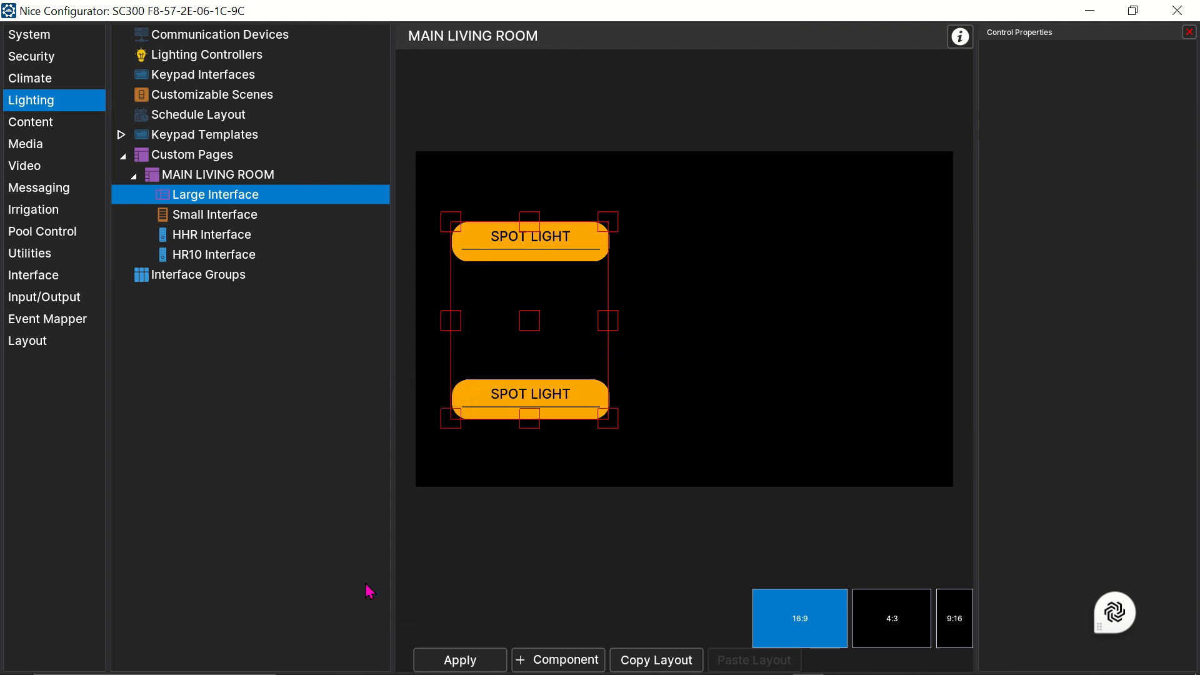
left_click(695, 421)
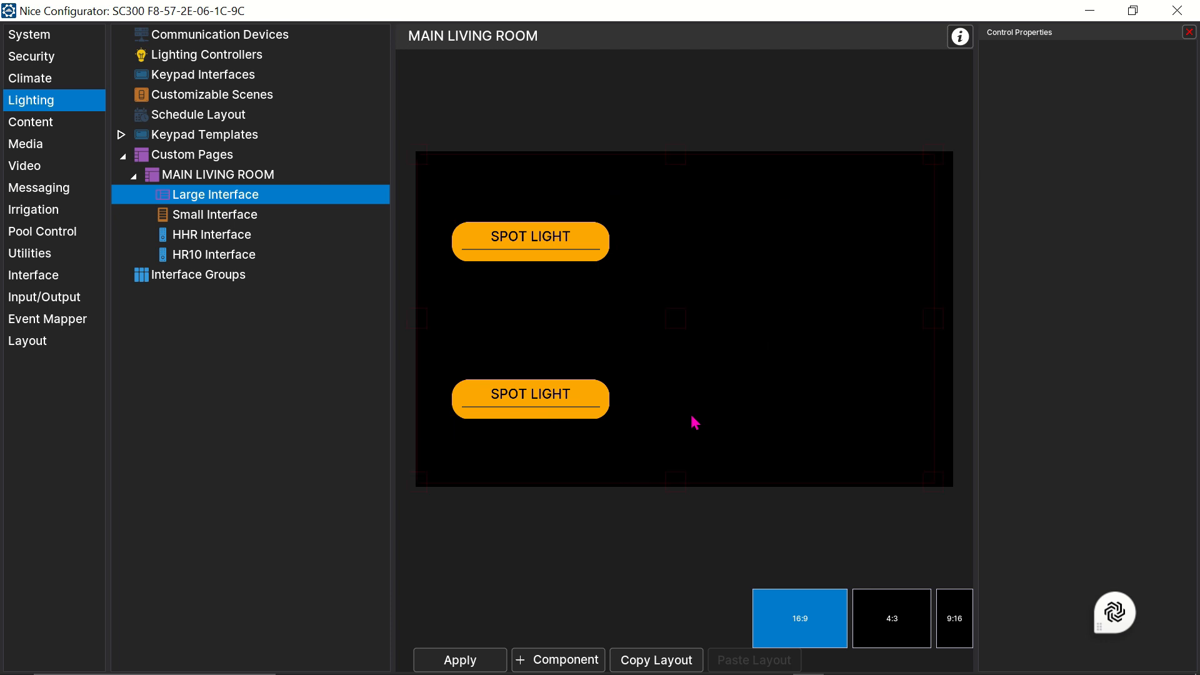
right_click(695, 422)
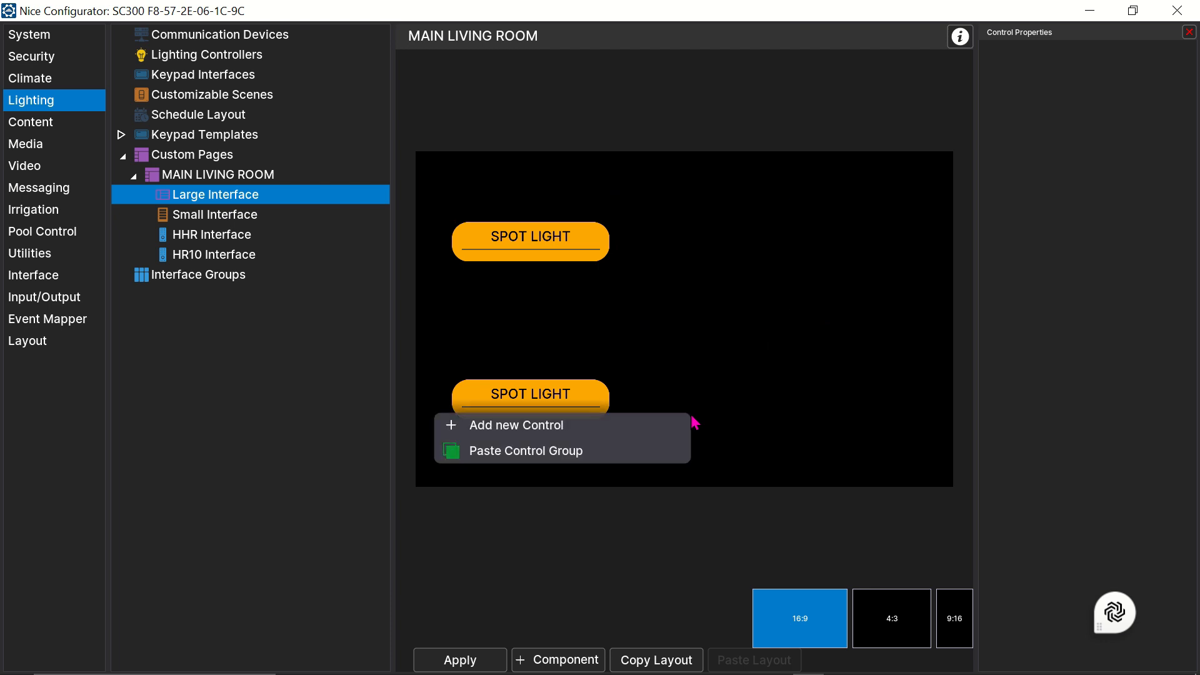
left_click(629, 456)
Move the pasted pair of SPOT LIGHT toggles straight across to the right side of the page, level with the original pair.
key("Right")
key("Right")
key("Right")
key("Right")
key("Right")
key("Right")
key("Right")
key("Right")
key("Right")
key("Right")
key("Right")
key("Right")
key("Right")
key("Right")
key("Right")
key("Right")
key("Right")
key("Right")
key("Right")
key("Right")
key("Right")
key("Right")
key("Right")
key("Right")
key("Right")
key("Right")
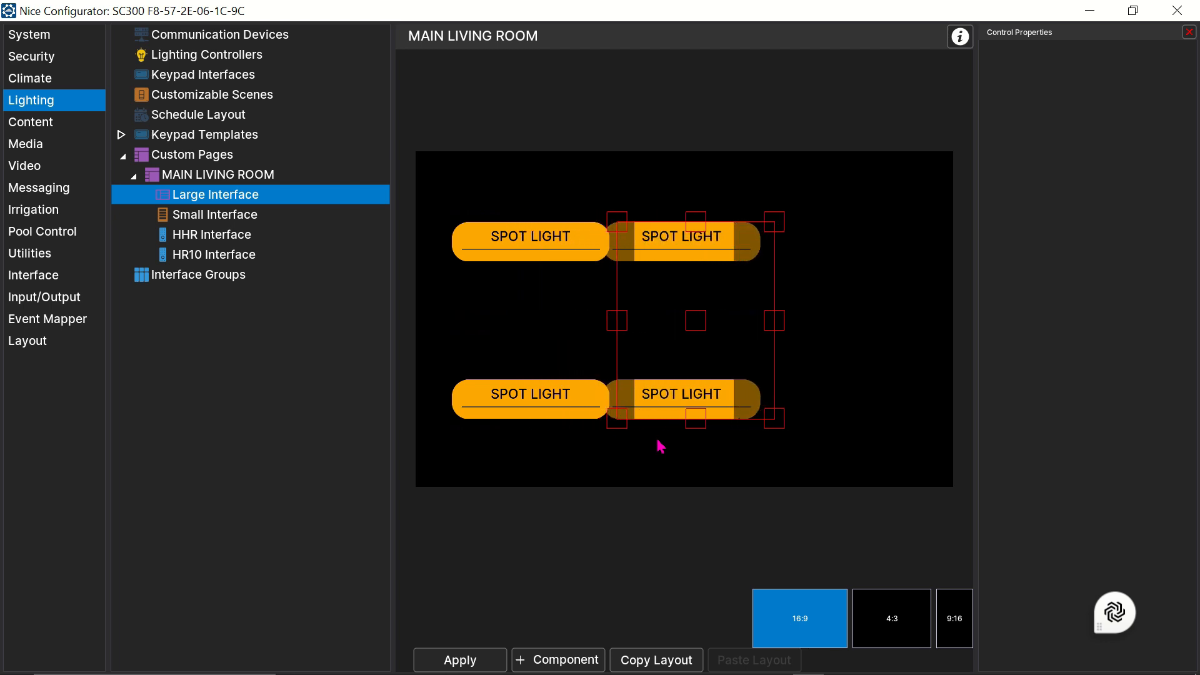
key("Right")
key("Right")
key("Right")
key("Right")
key("Right")
key("Right")
key("Right")
key("Right")
key("Right")
key("Right")
key("Right")
key("Right")
key("Right")
key("Right")
key("Right")
key("Right")
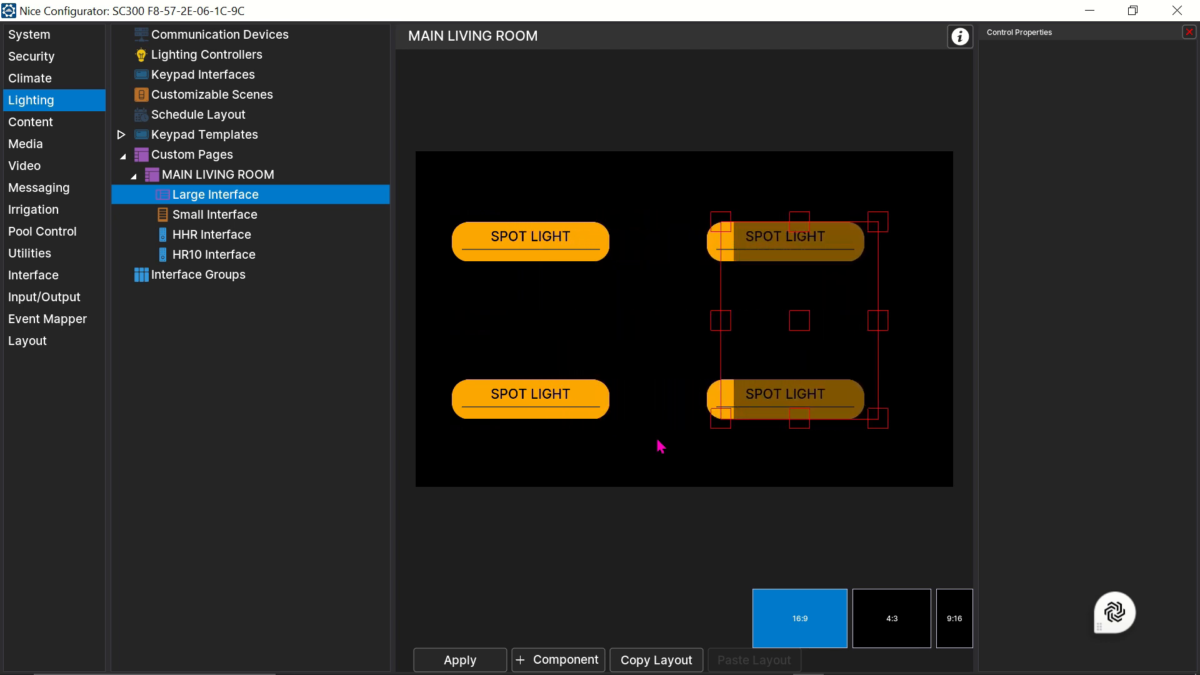
key("Right")
key("Right")
key("Right")
key("Right")
key("Right")
key("Right")
key("Right")
key("Right")
key("Right")
key("Right")
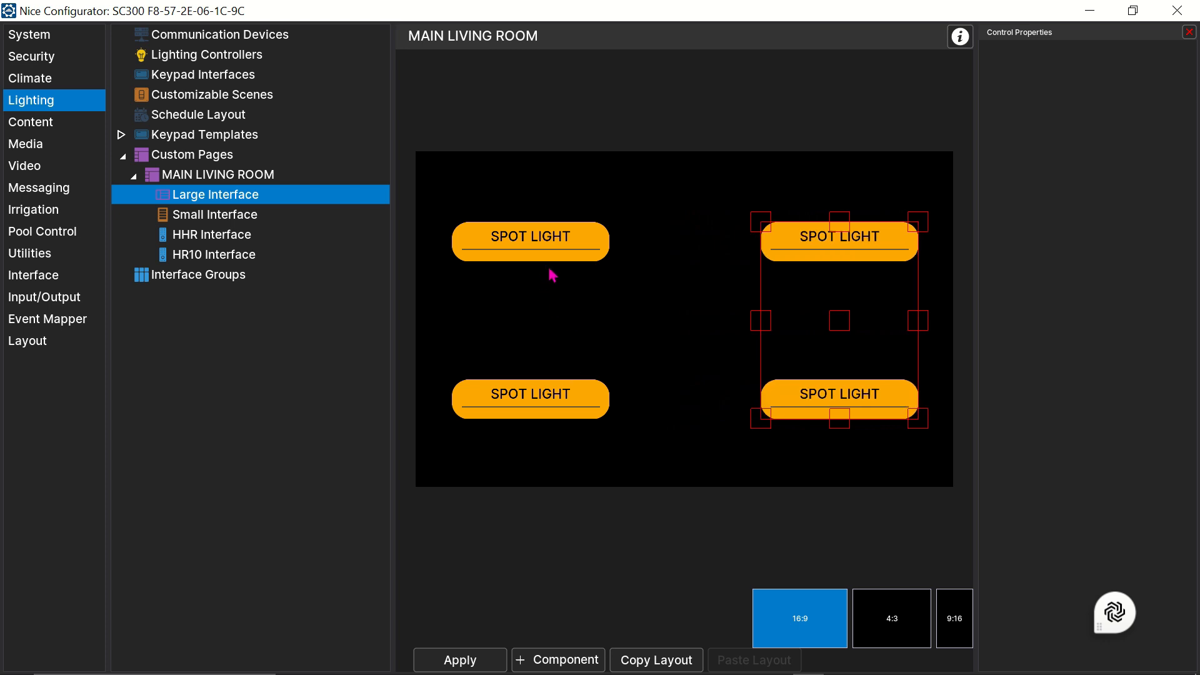
Rename the lower-left SPOT LIGHT toggle to TAPE LIGHT.
left_click(524, 258)
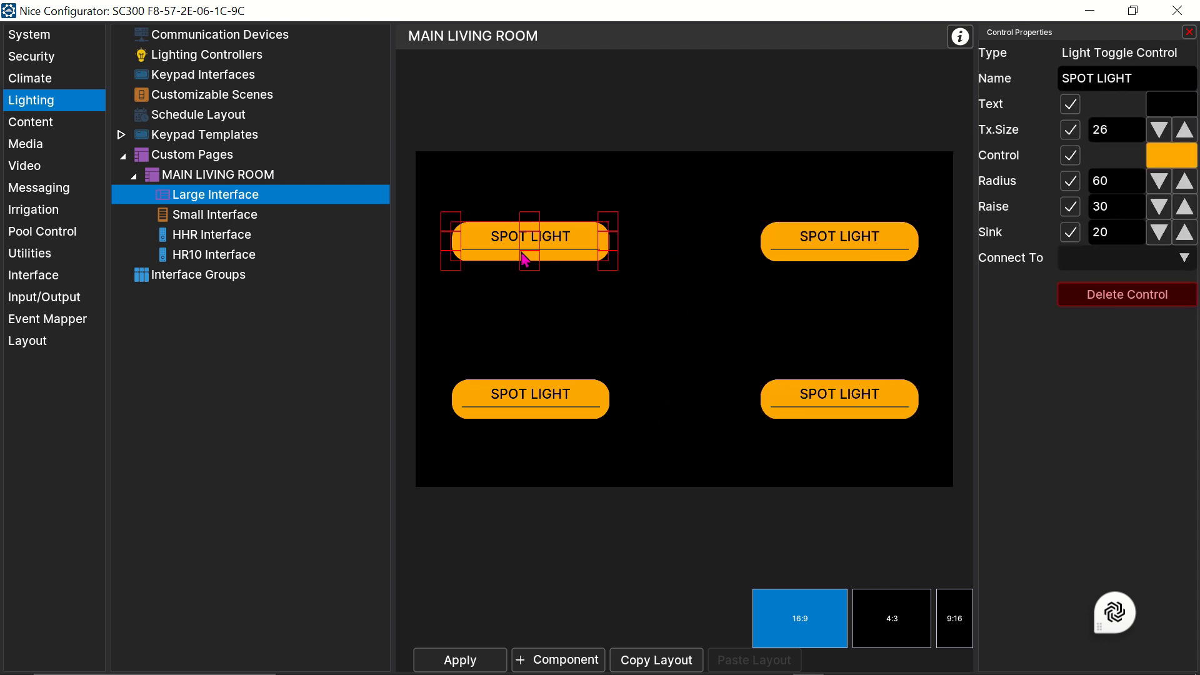
left_click(550, 411)
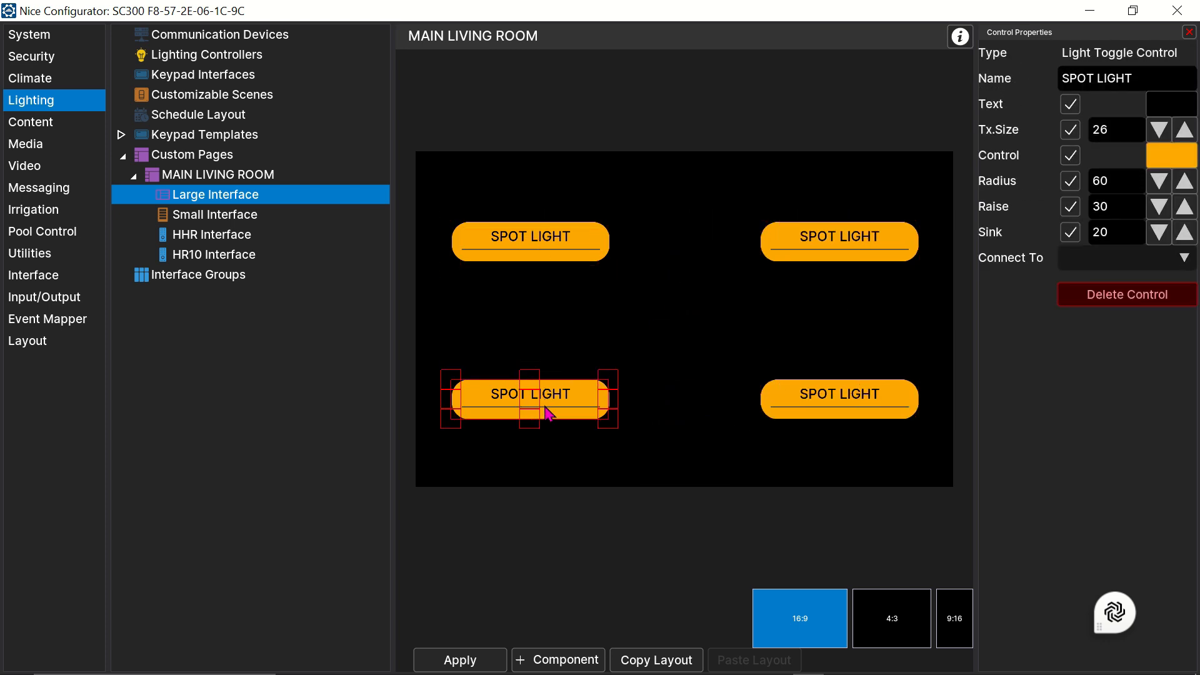
left_click_drag(1091, 76, 1042, 94)
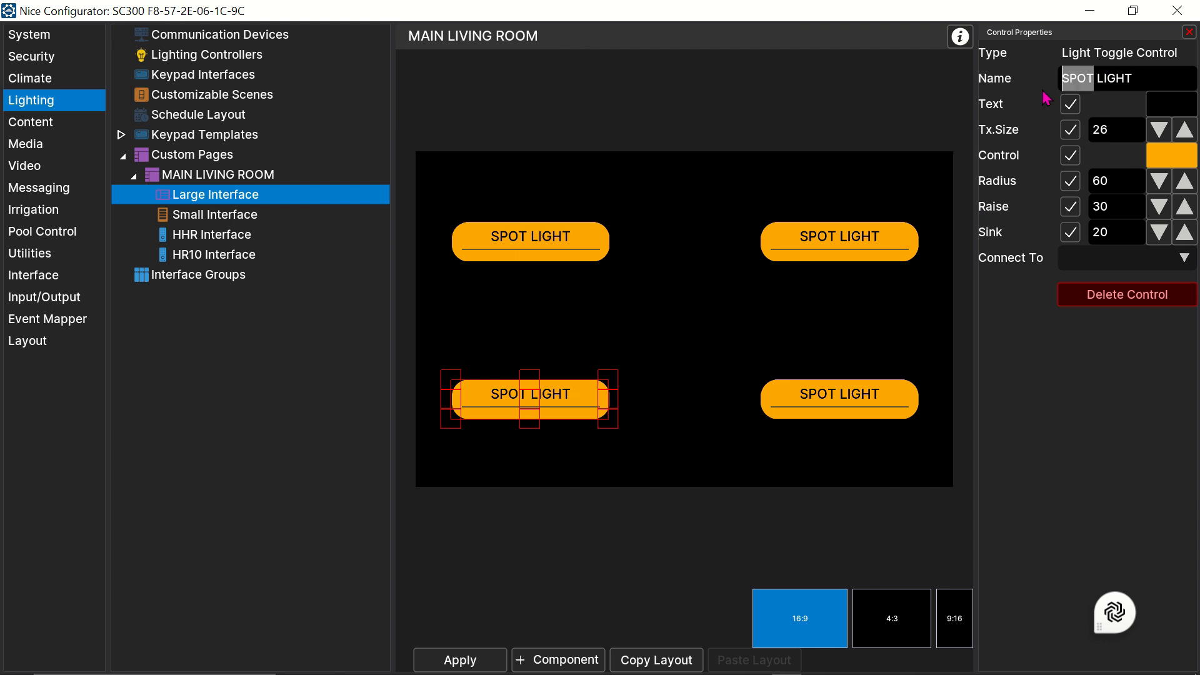
type("TAPE")
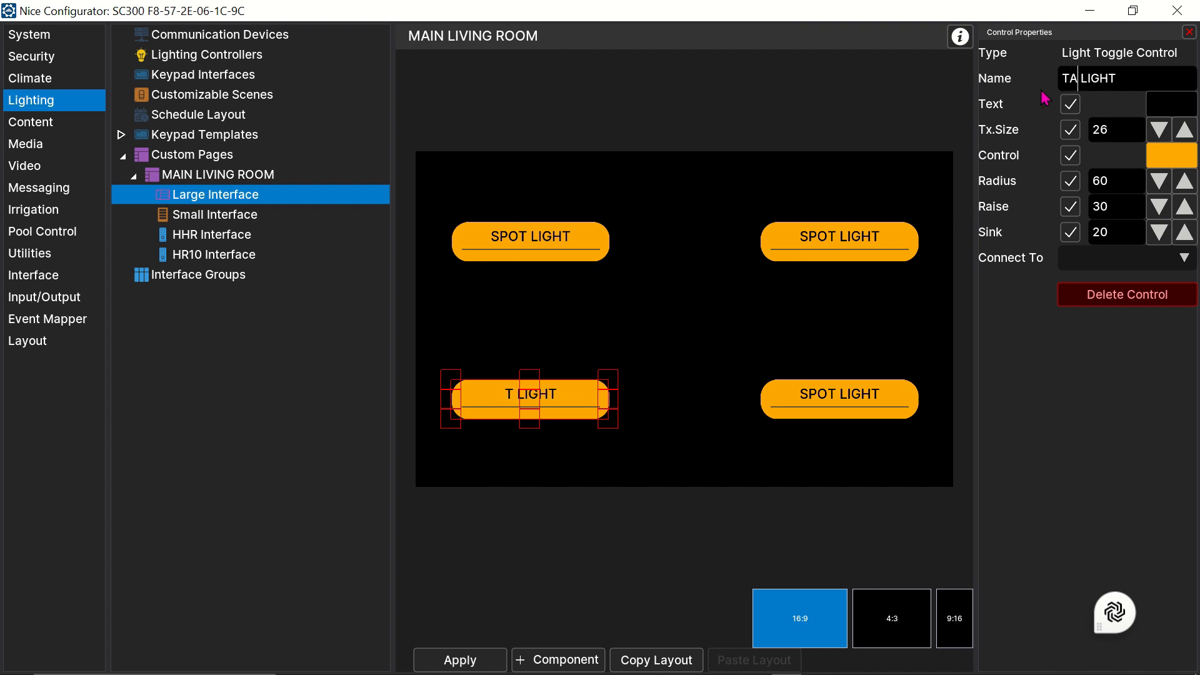
Rename the upper-right SPOT LIGHT toggle to STAR LIGHT.
left_click(853, 238)
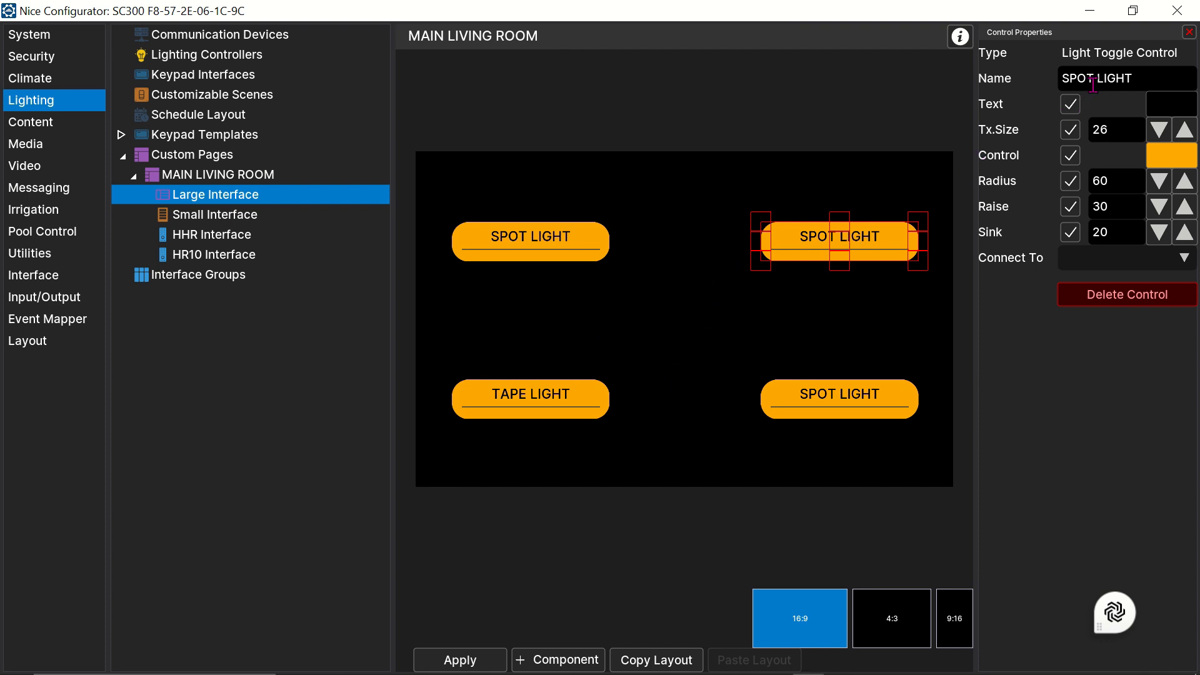
left_click_drag(1092, 83, 1032, 98)
type("STAR")
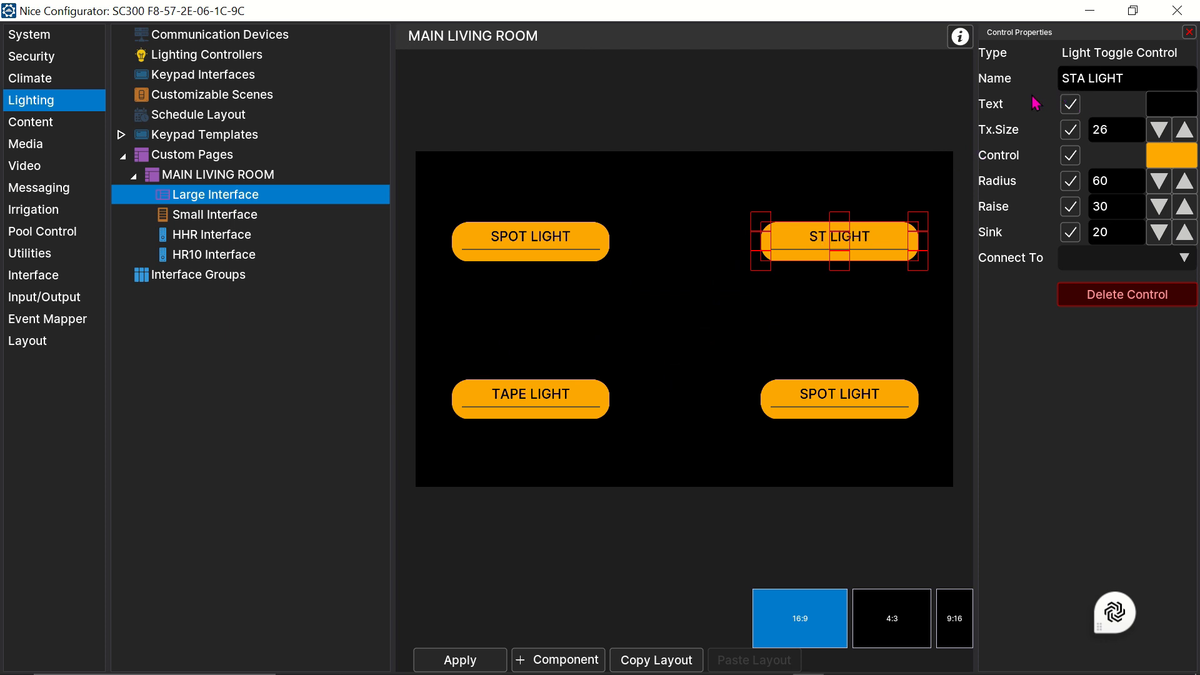
Rename the lower-right SPOT LIGHT toggle to CHANDELIER and apply the page changes.
left_click(841, 395)
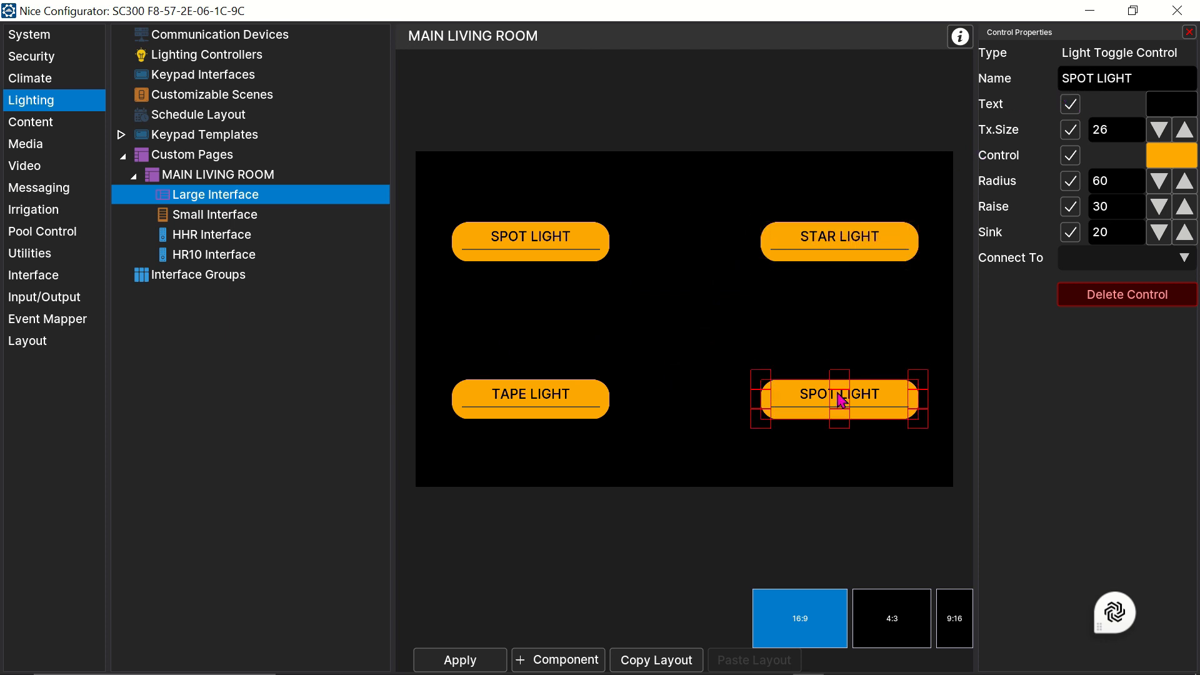
left_click_drag(1151, 78, 1034, 98)
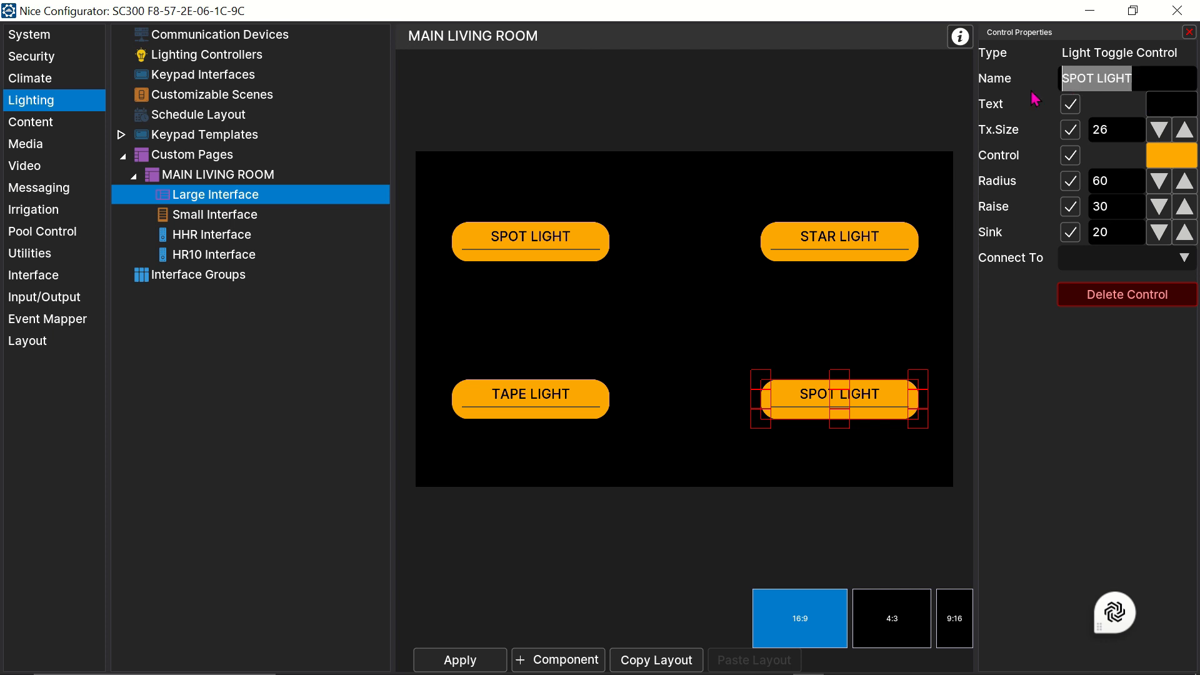
type("CHNDEL")
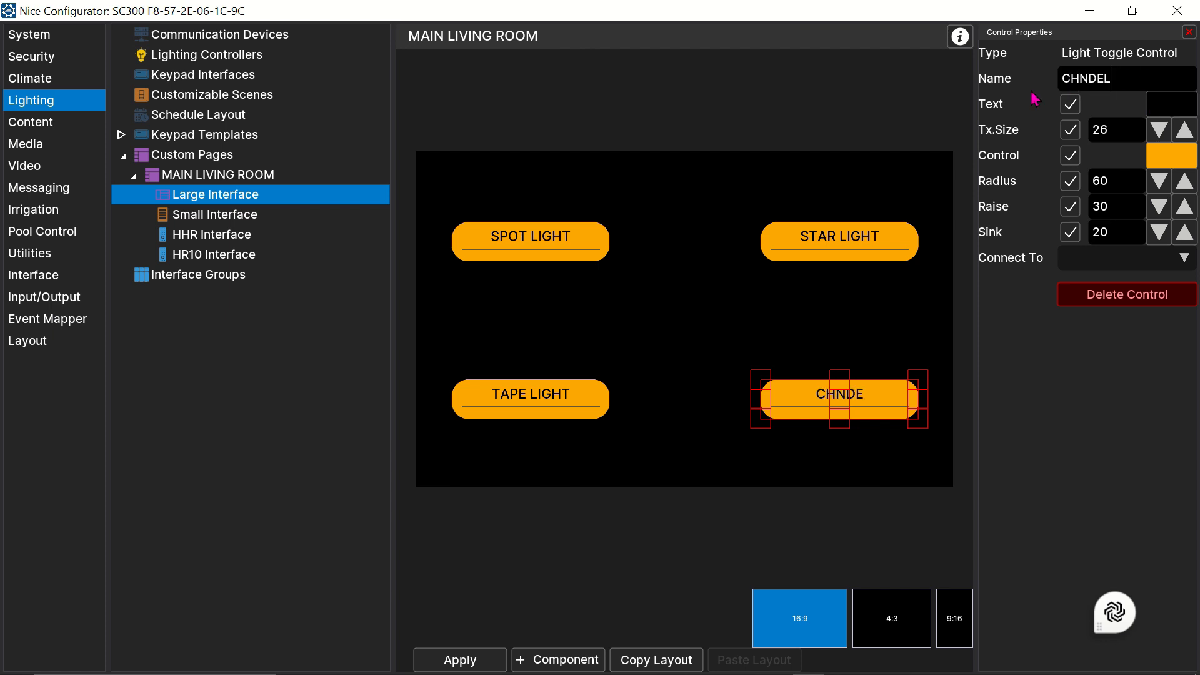
type("ERI")
key("BackSpace")
type("IE")
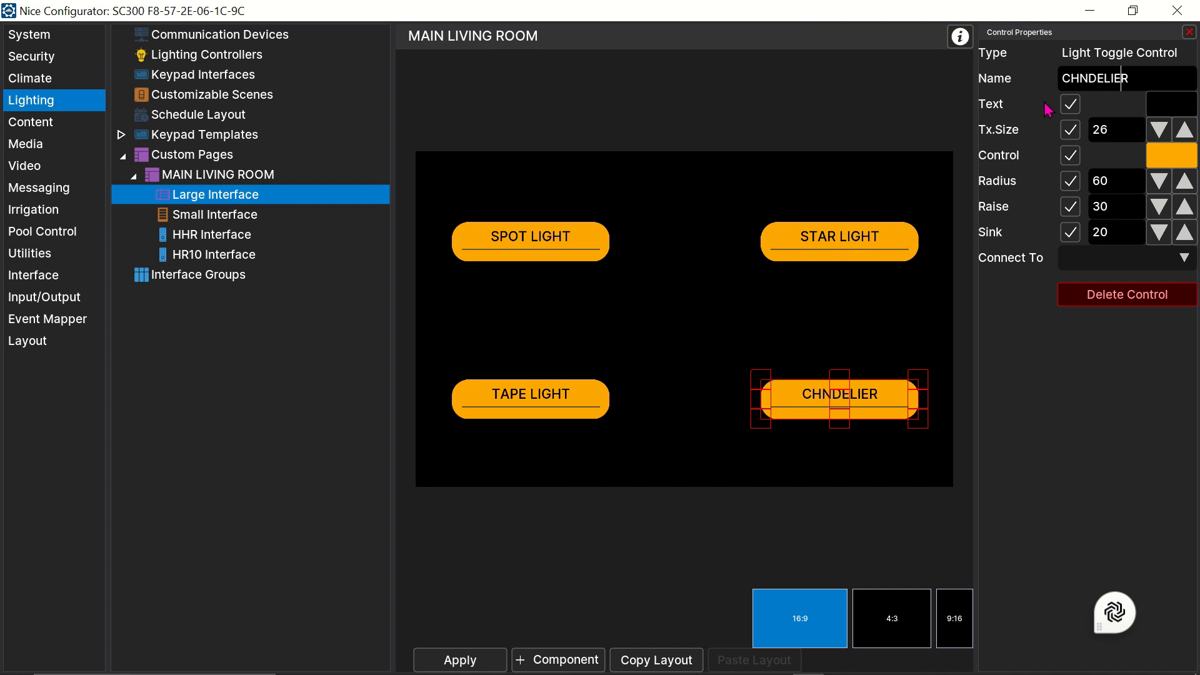
left_click(1080, 84)
type("A")
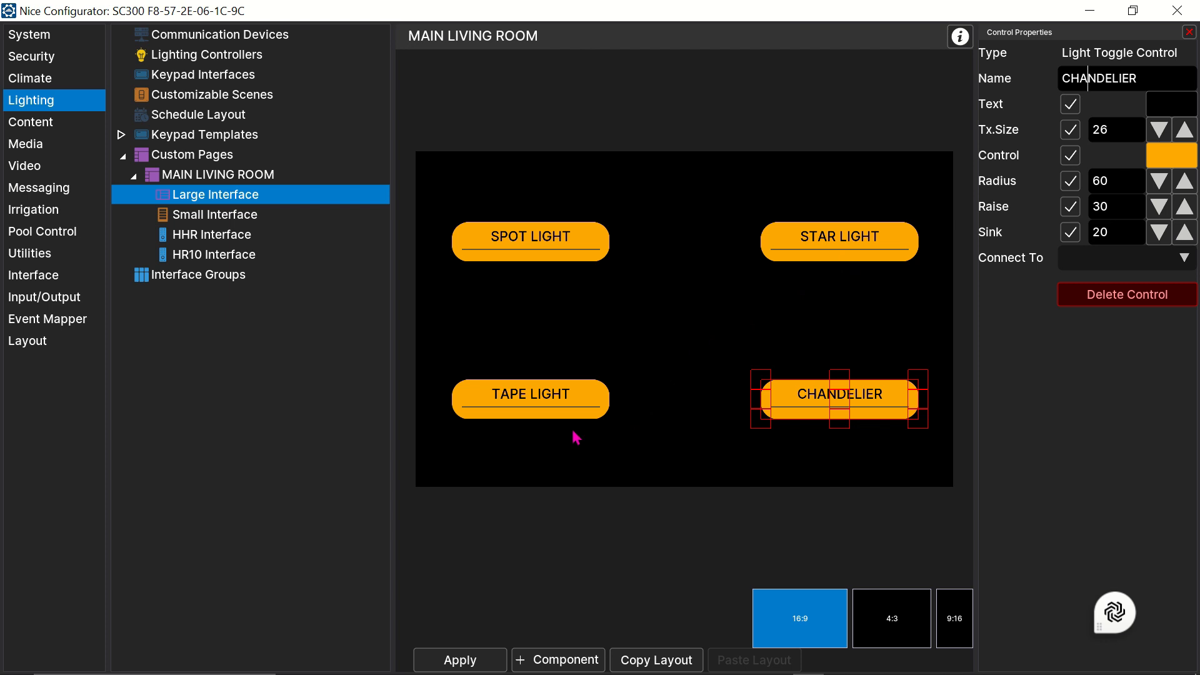
left_click(475, 668)
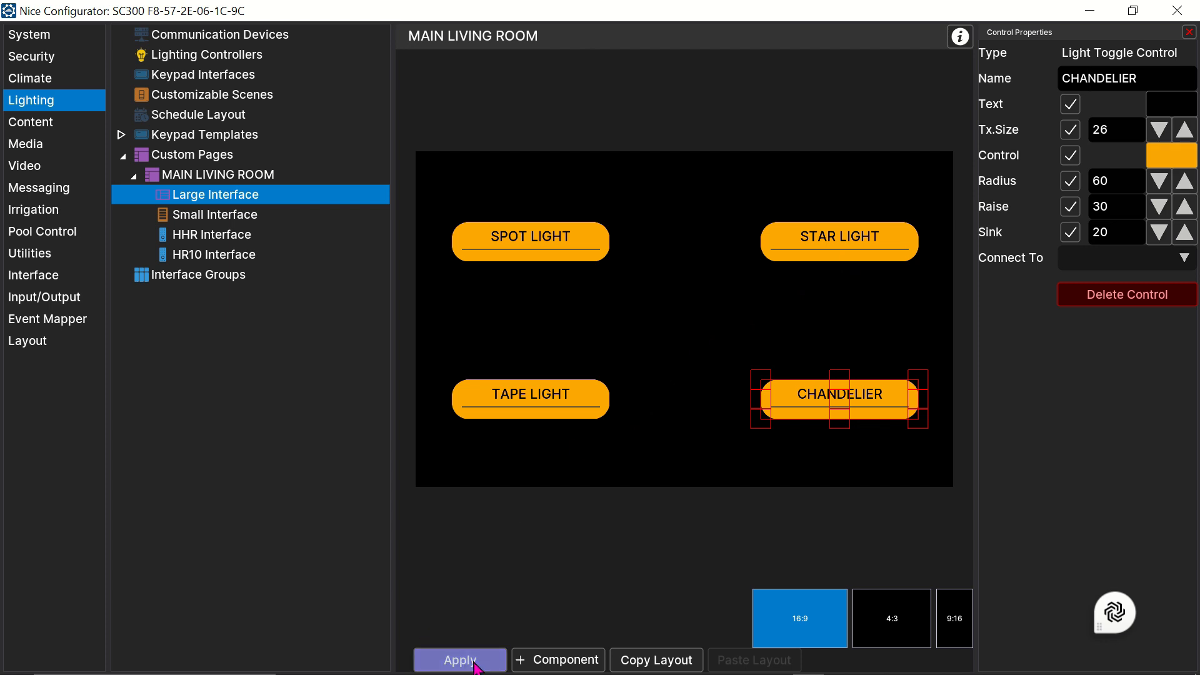
Copy the 16:9 layout of the Large Interface and paste it into the 4:3 layout.
left_click(663, 666)
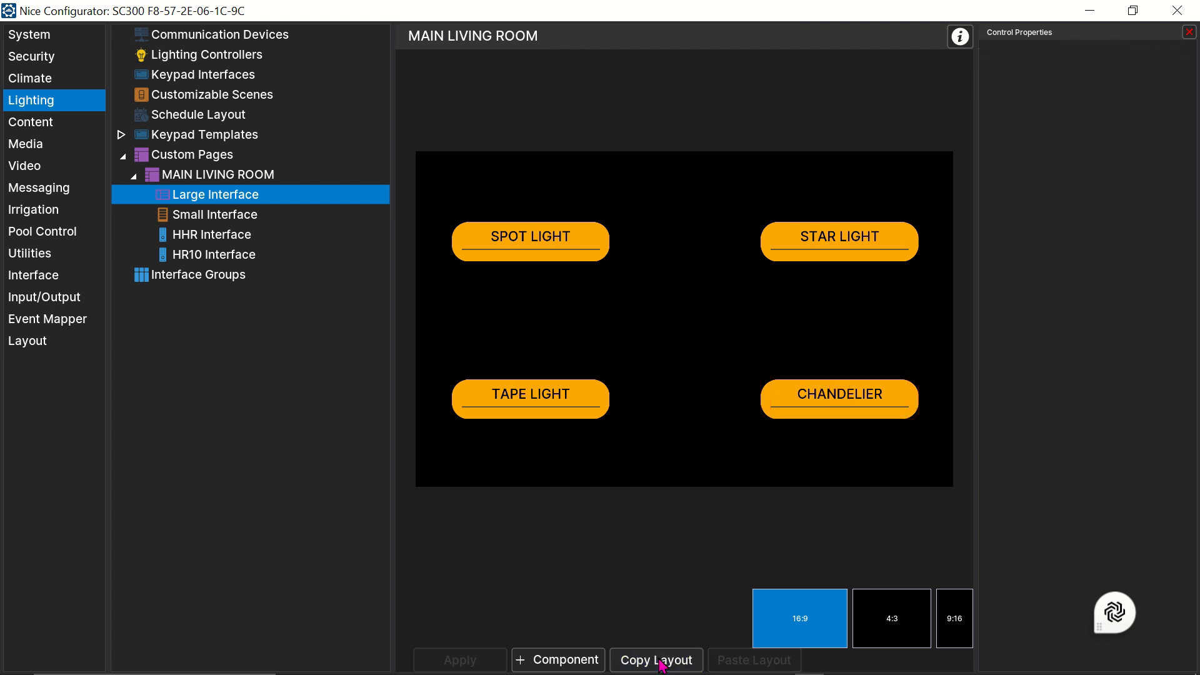
left_click(881, 618)
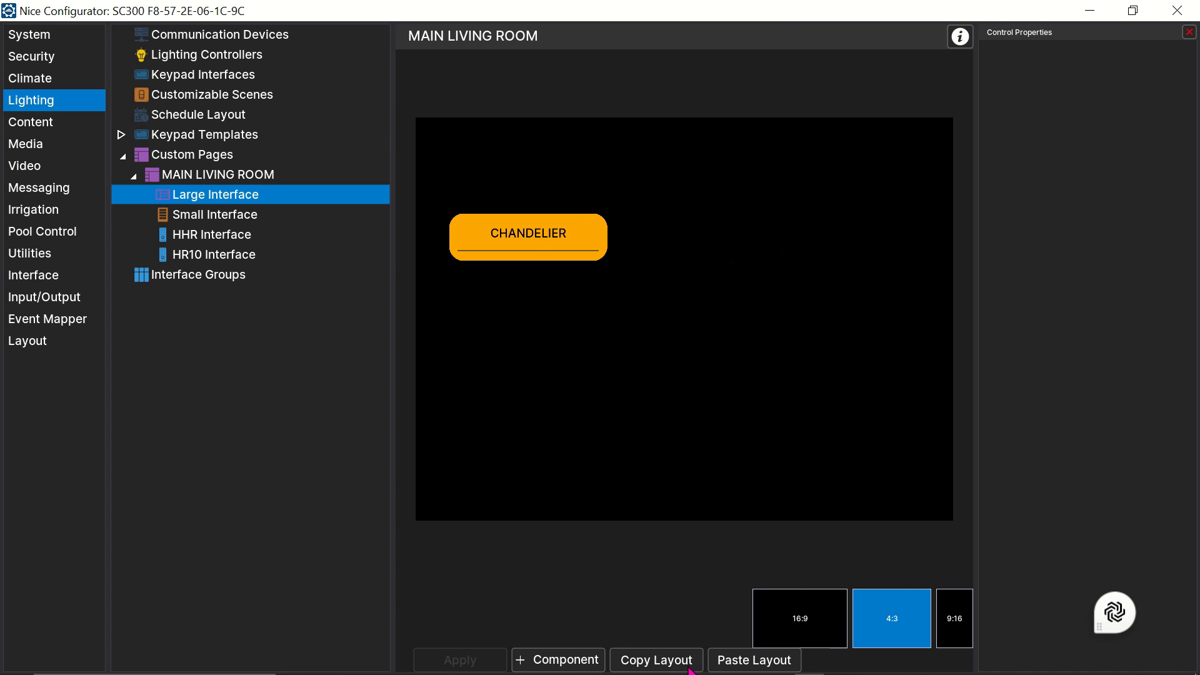
left_click(742, 660)
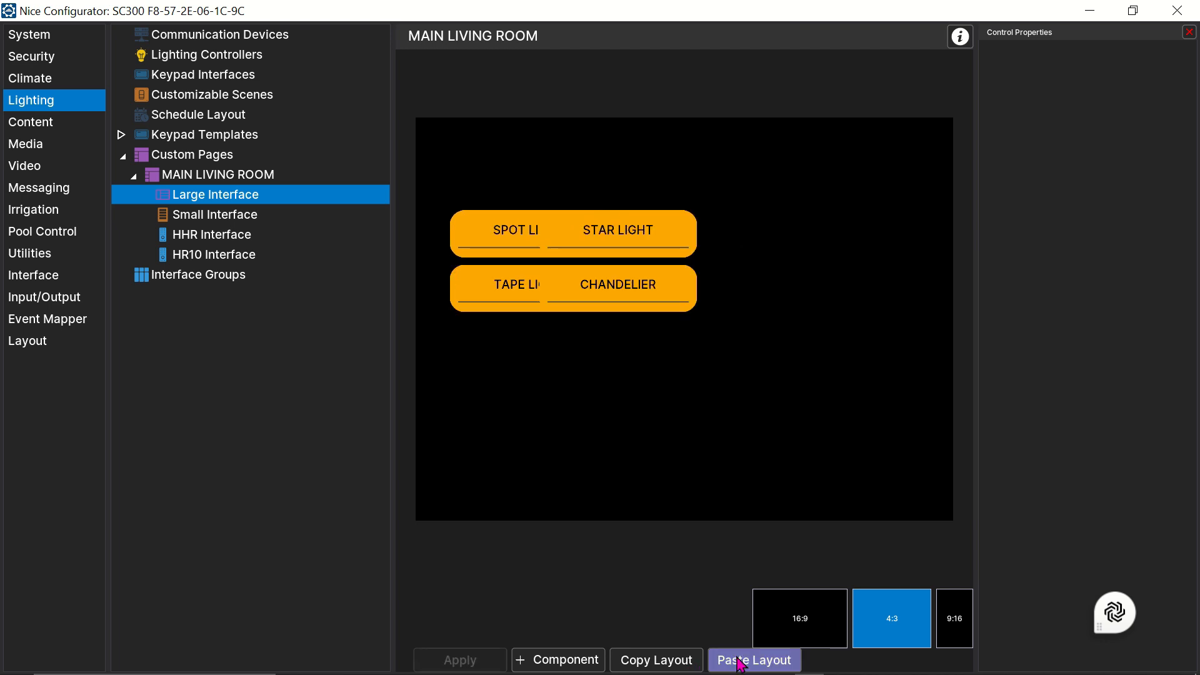
Paste the copied layout into the Large Interface's 9:16 layout and apply the changes.
left_click(947, 612)
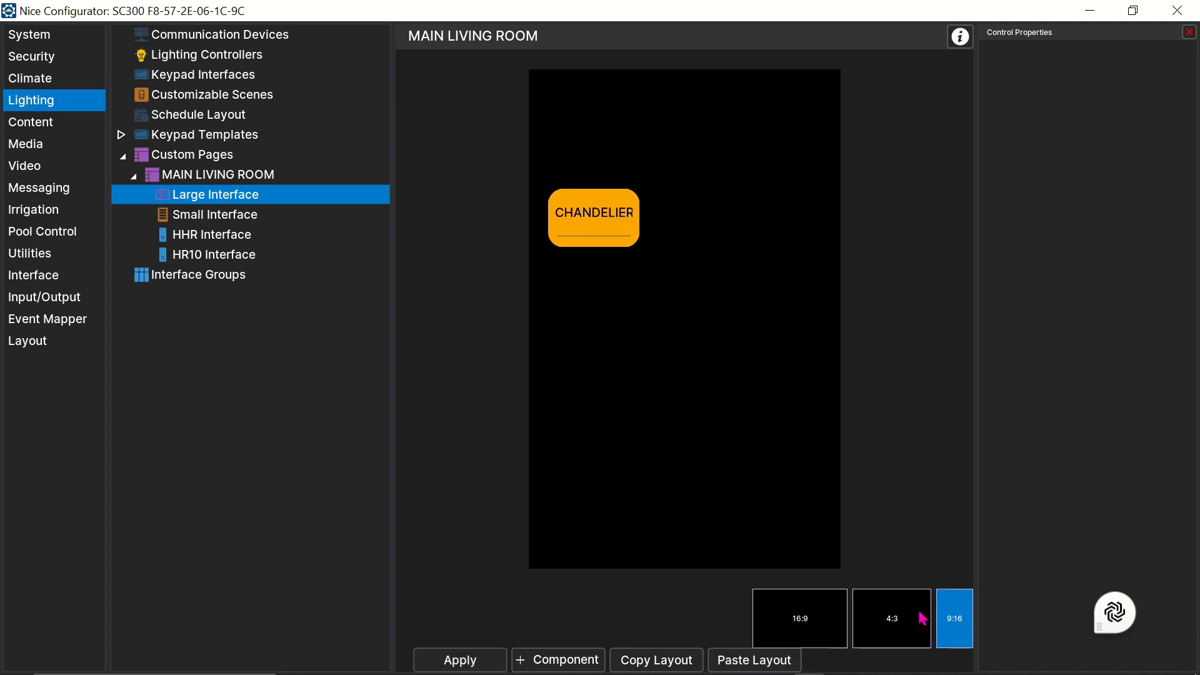
left_click(784, 663)
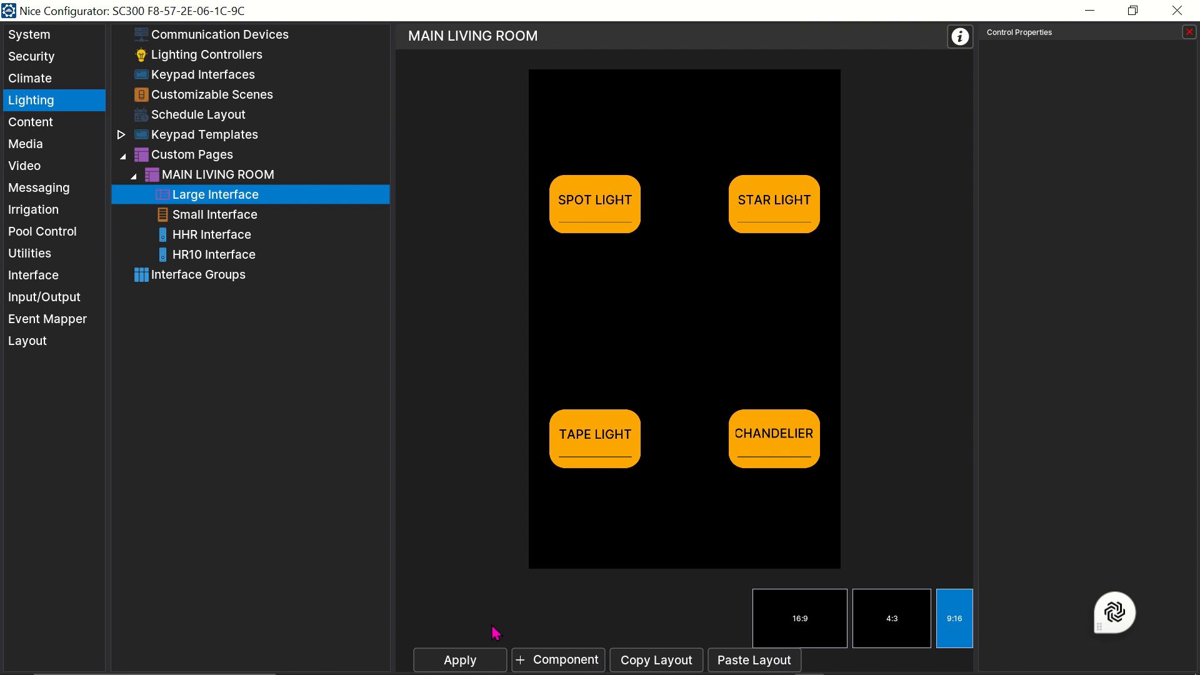
left_click(494, 659)
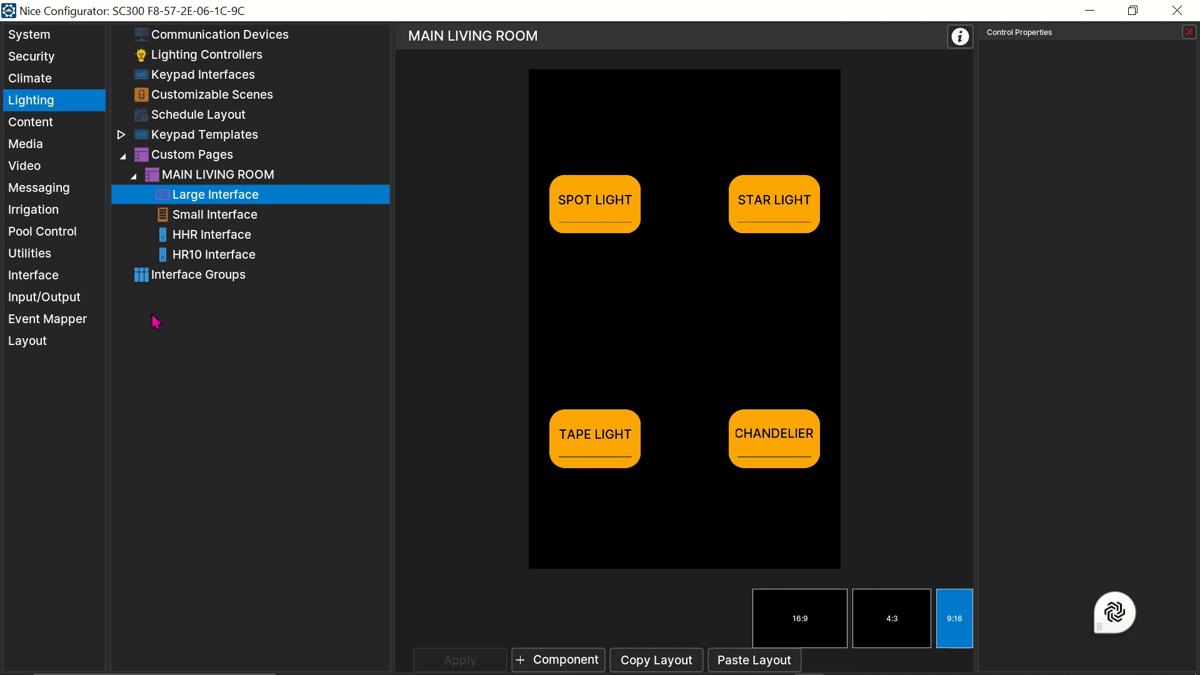
Fill the Small Interface of MAIN LIVING ROOM by copying its layout from the large format.
left_click(252, 220)
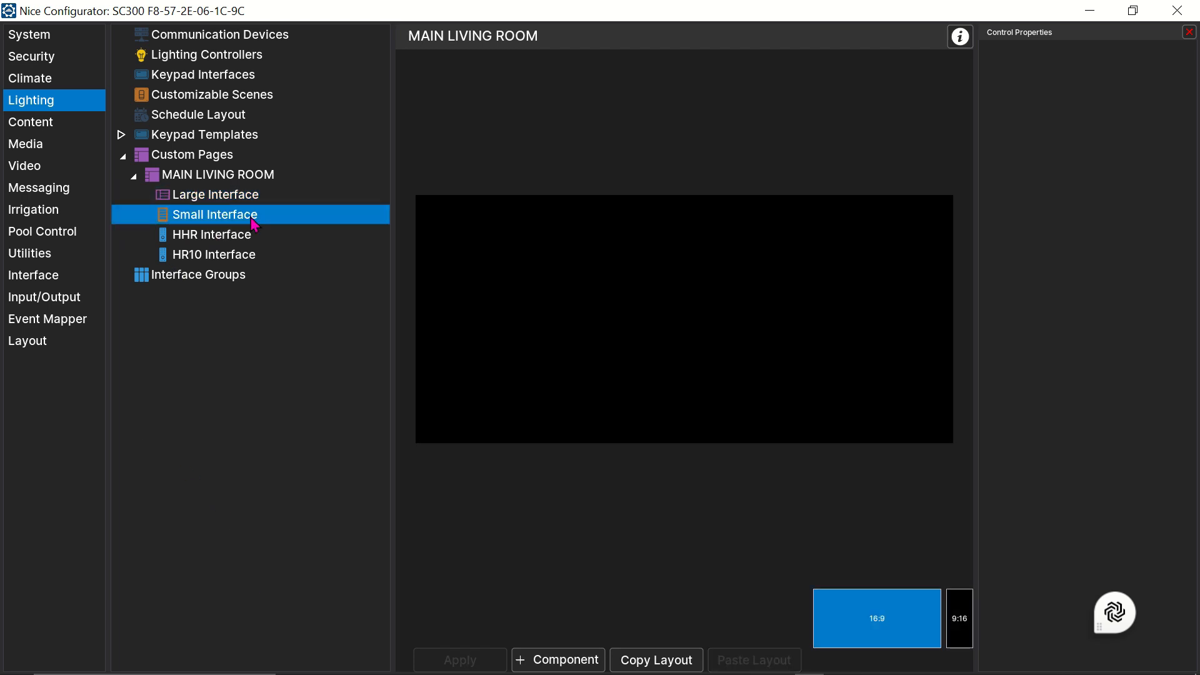
right_click(286, 226)
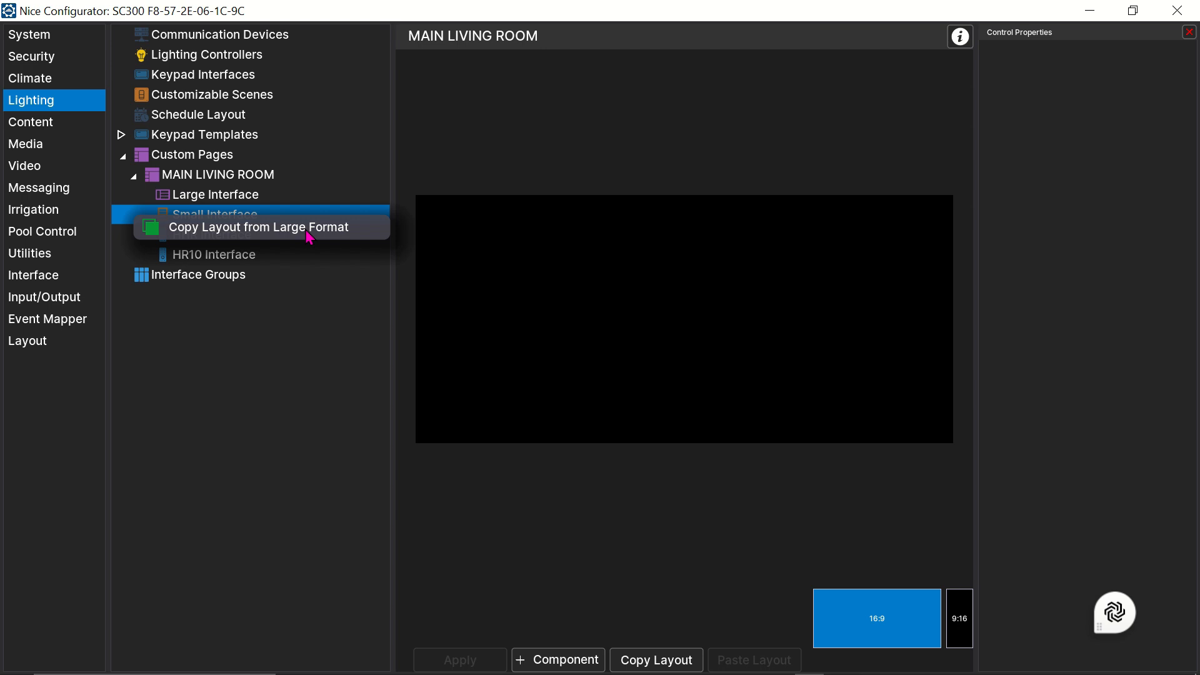
left_click(307, 233)
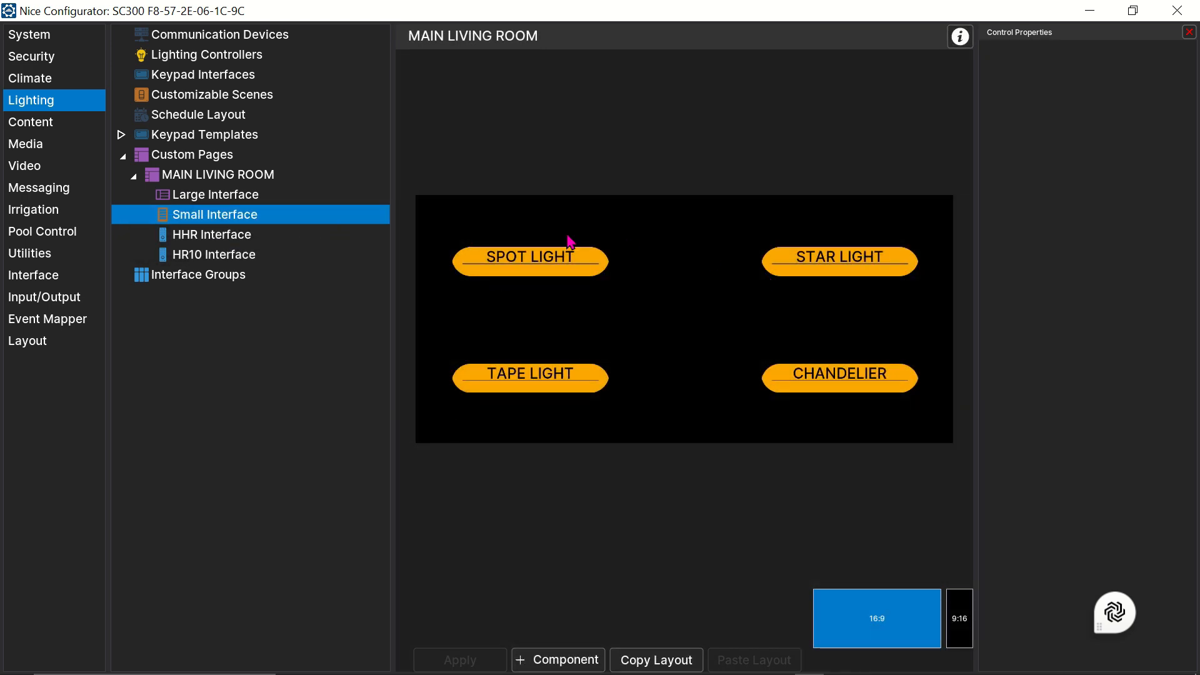
left_click(220, 236)
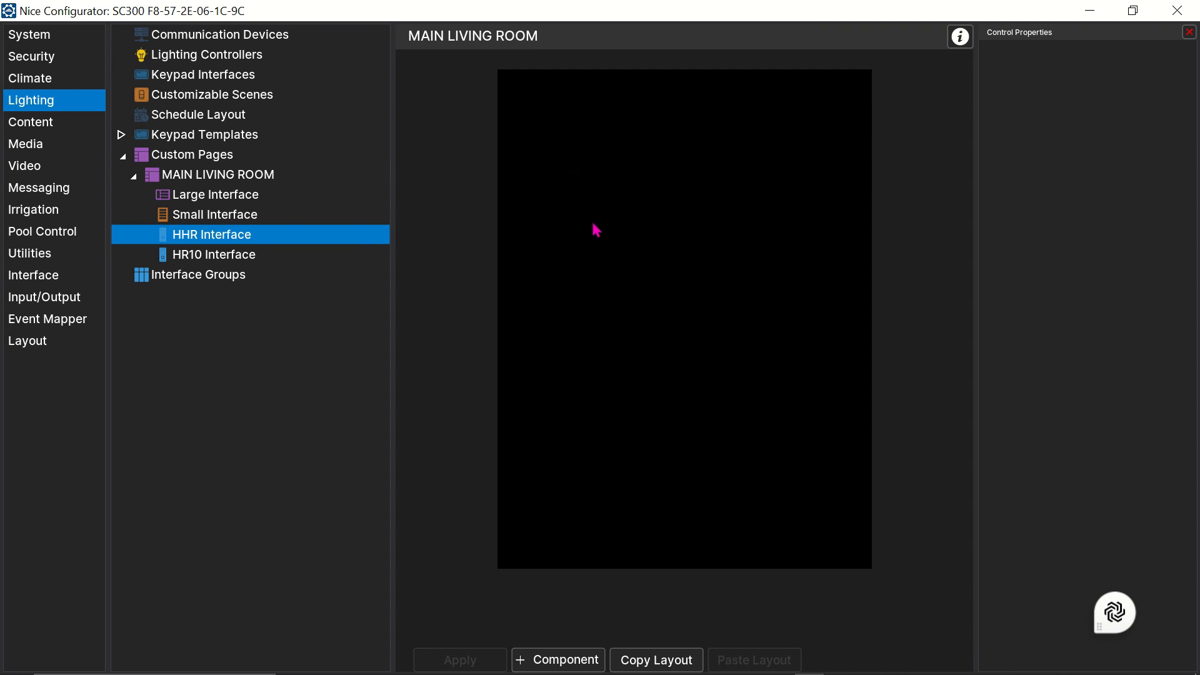
right_click(617, 169)
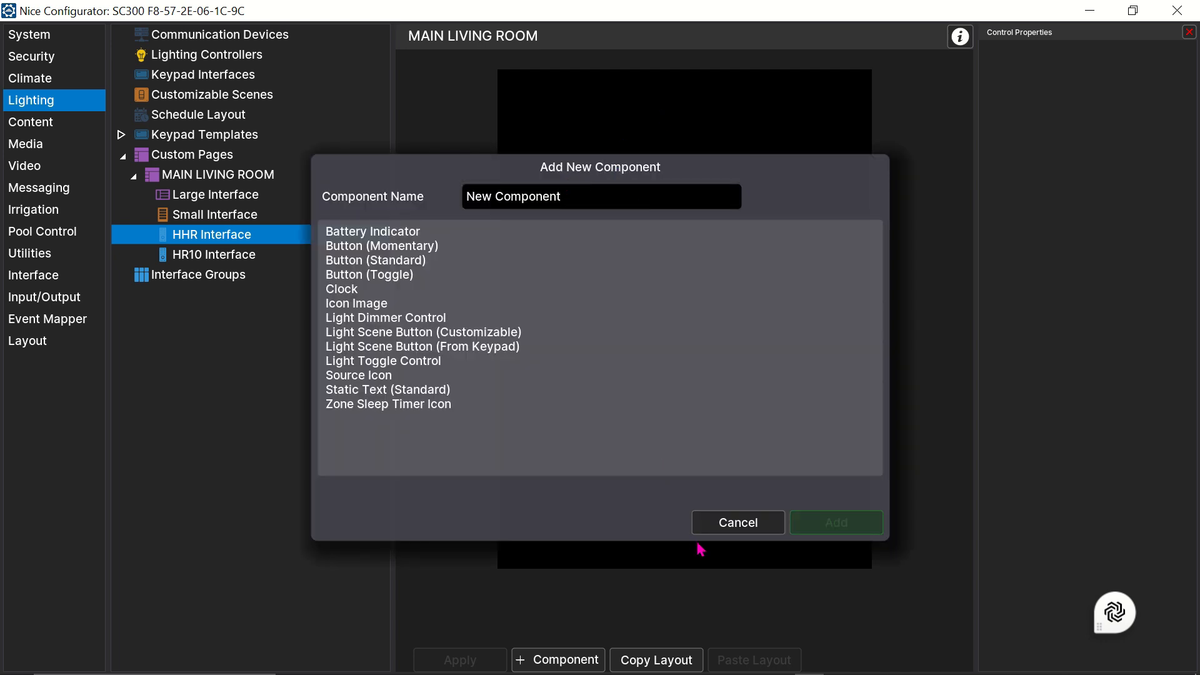
left_click(712, 522)
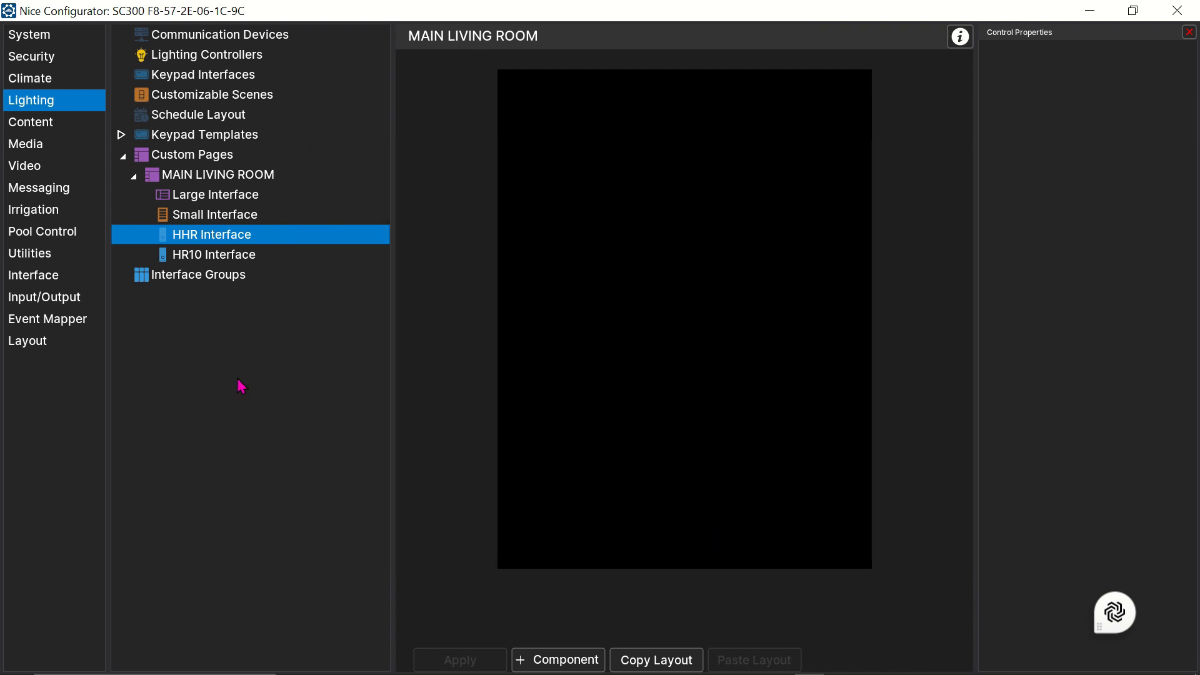
View the Large Interface layout of MAIN LIVING ROOM and return to its HHR Interface page.
left_click(208, 234)
left_click(212, 236)
left_click(243, 201)
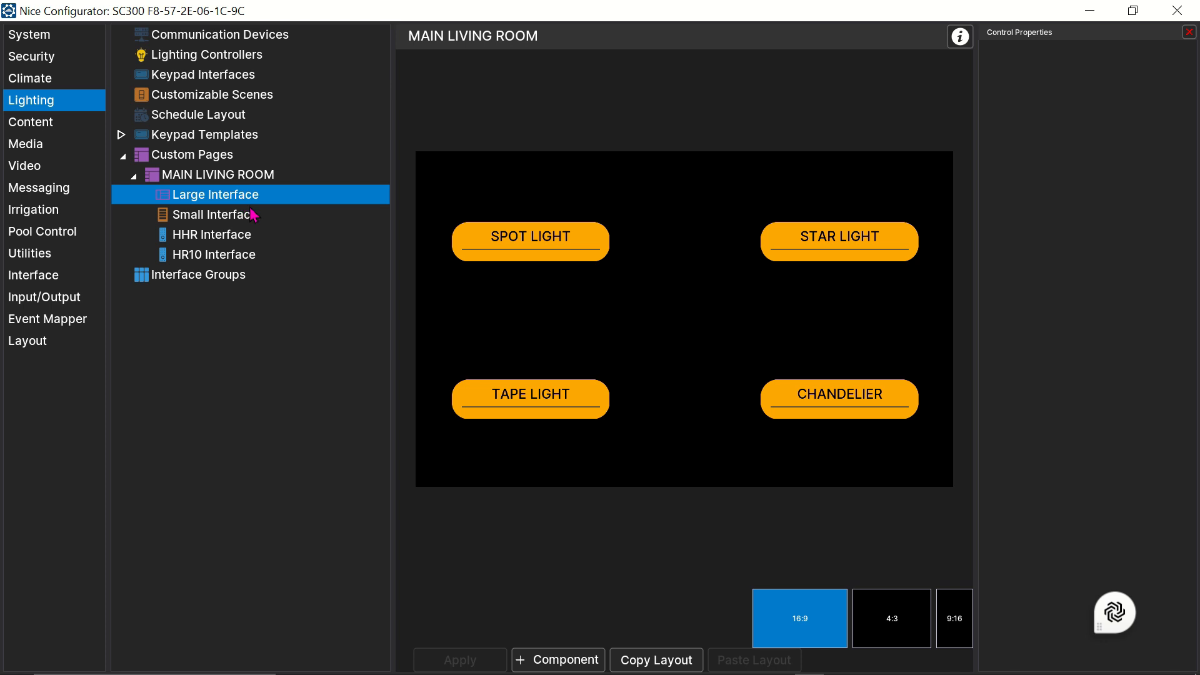
left_click(275, 235)
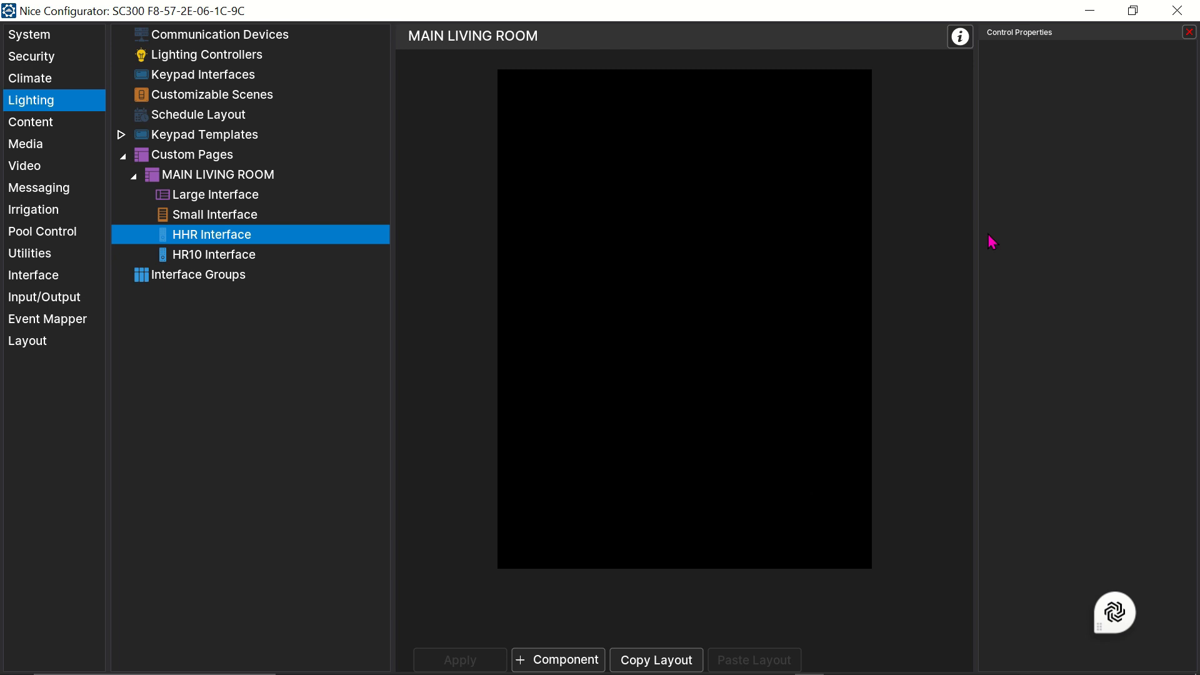
Minimize the current Configurator window and launch the original Configurator for the SC300 controller from Management Cloud.
left_click(1087, 14)
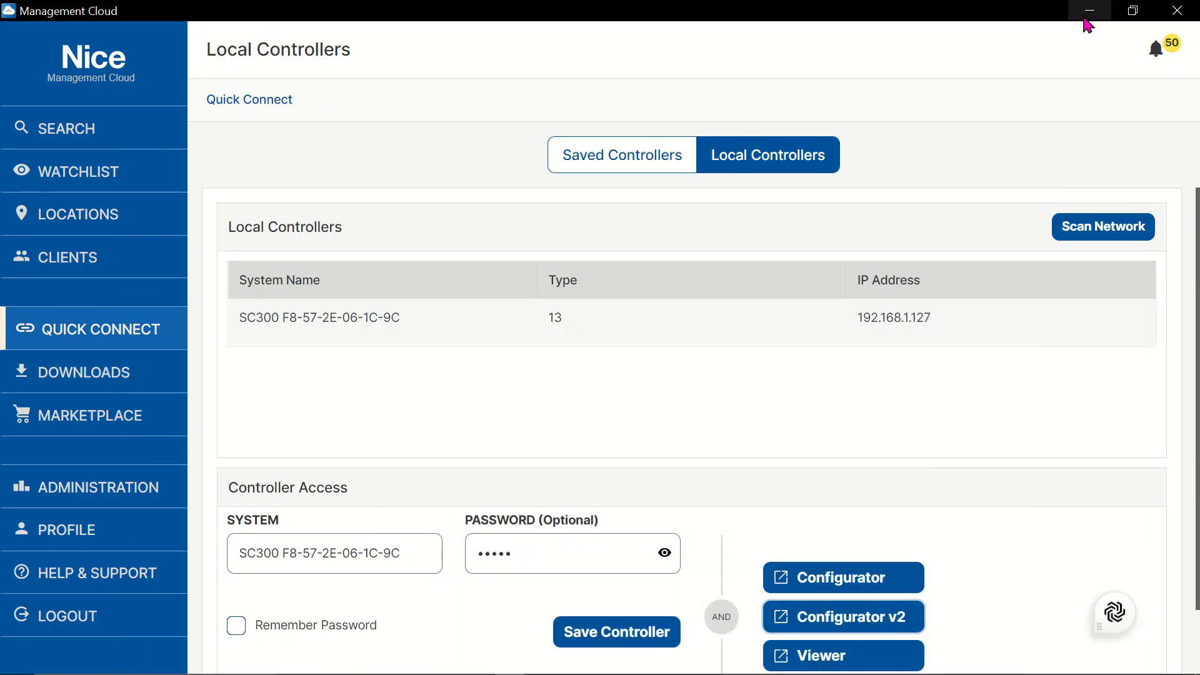
left_click(893, 586)
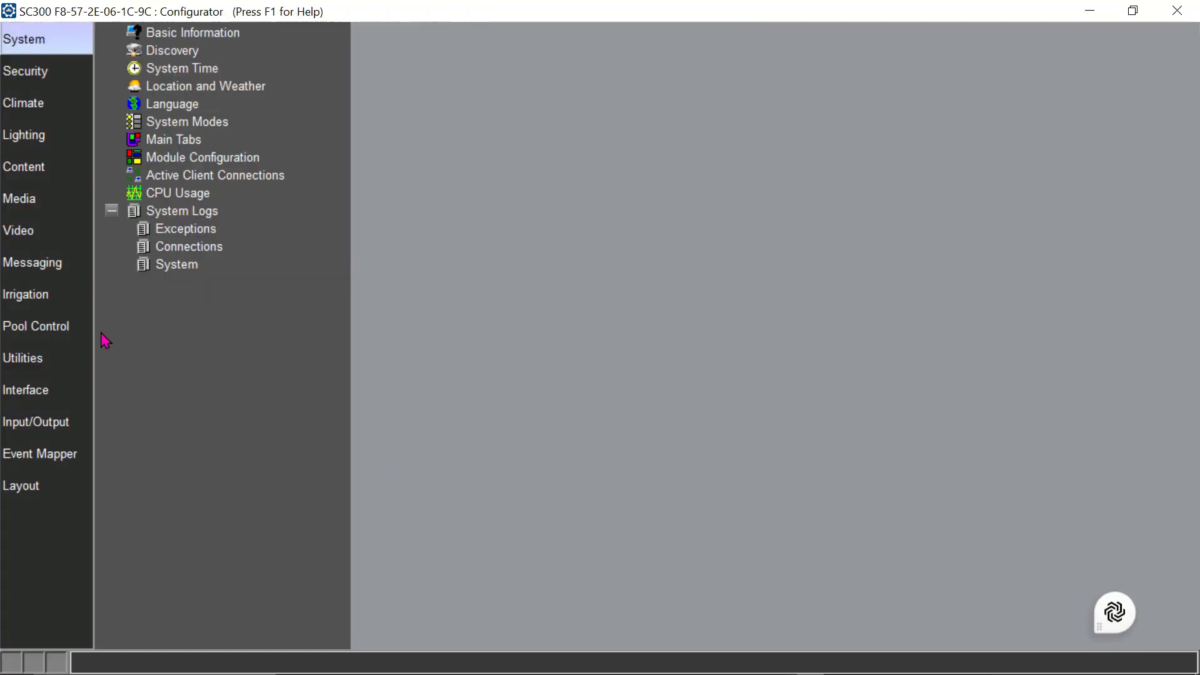
Fill the HHR page of the MAIN LIVING ROOM lighting custom page by copying the layout from SMALL FORMAT, overwriting the existing interface.
left_click(33, 134)
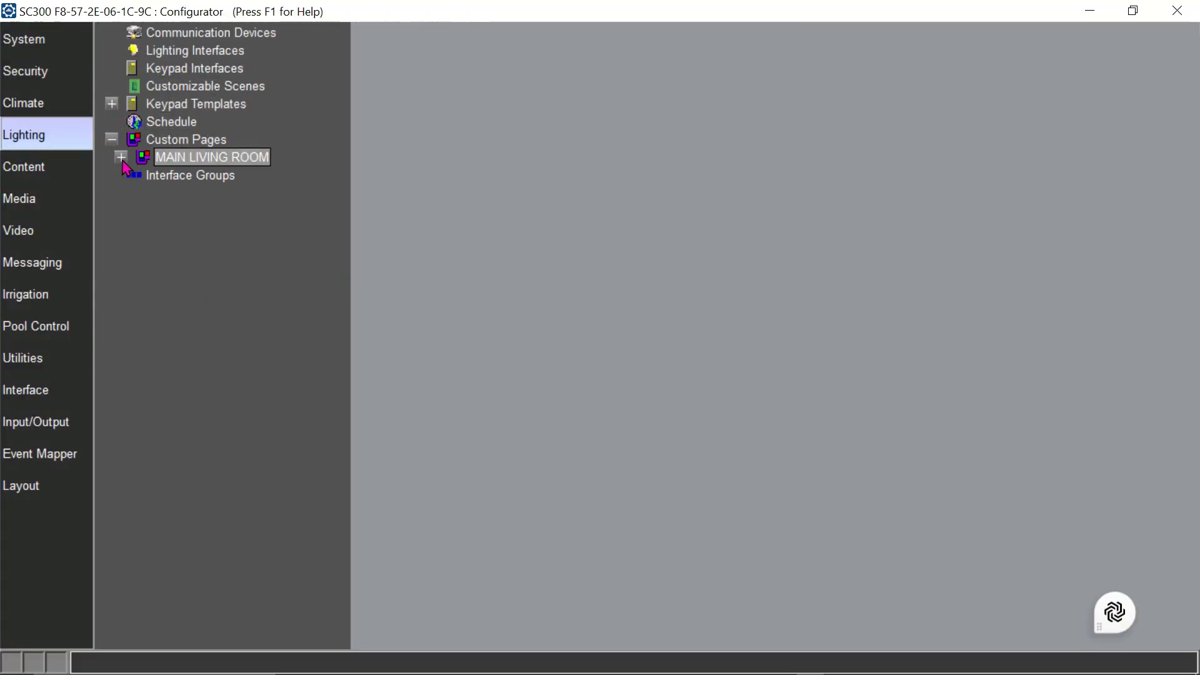
left_click(121, 159)
left_click(196, 215)
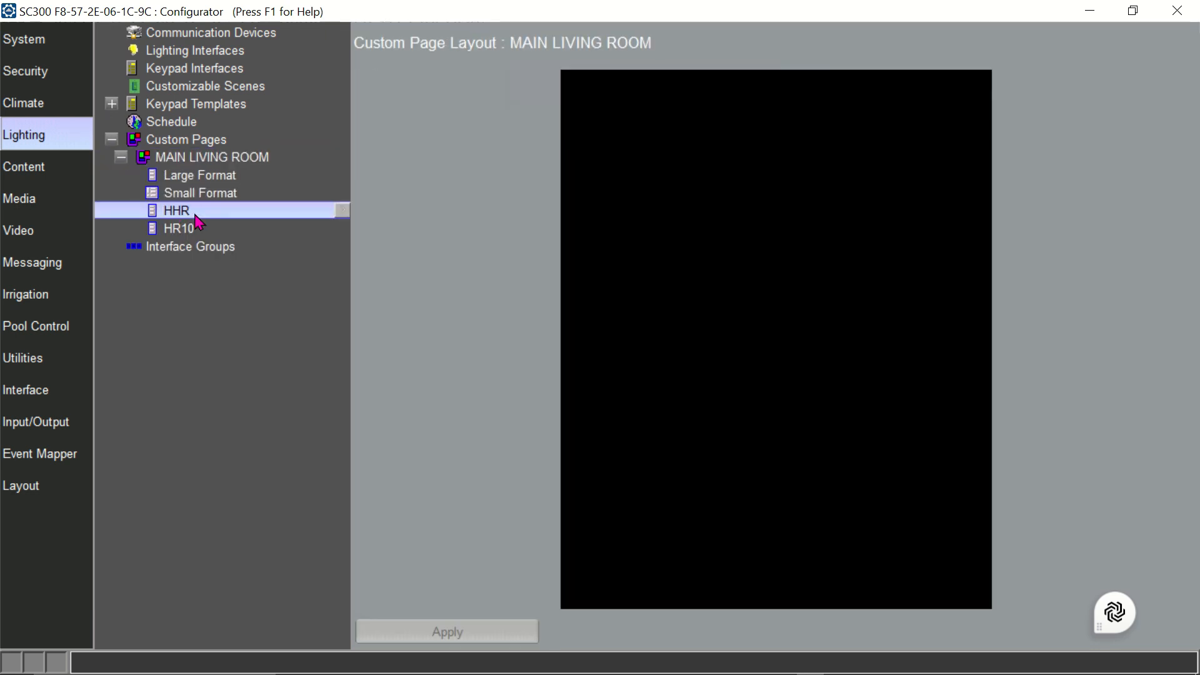
right_click(195, 217)
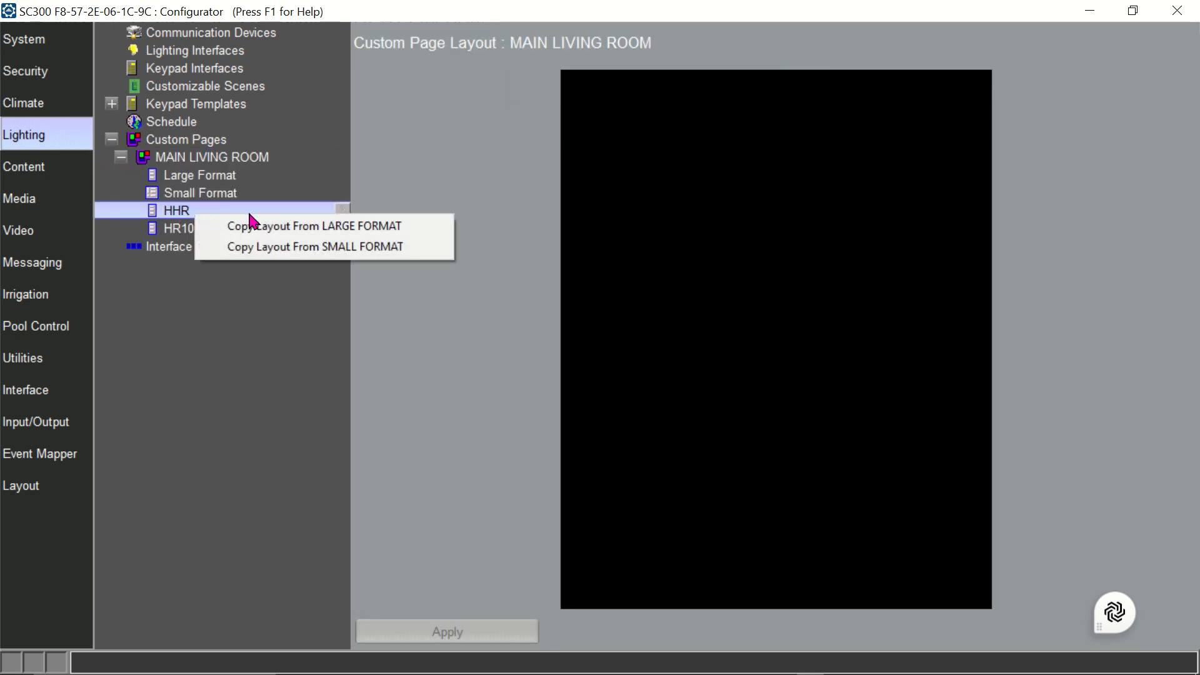
left_click(310, 247)
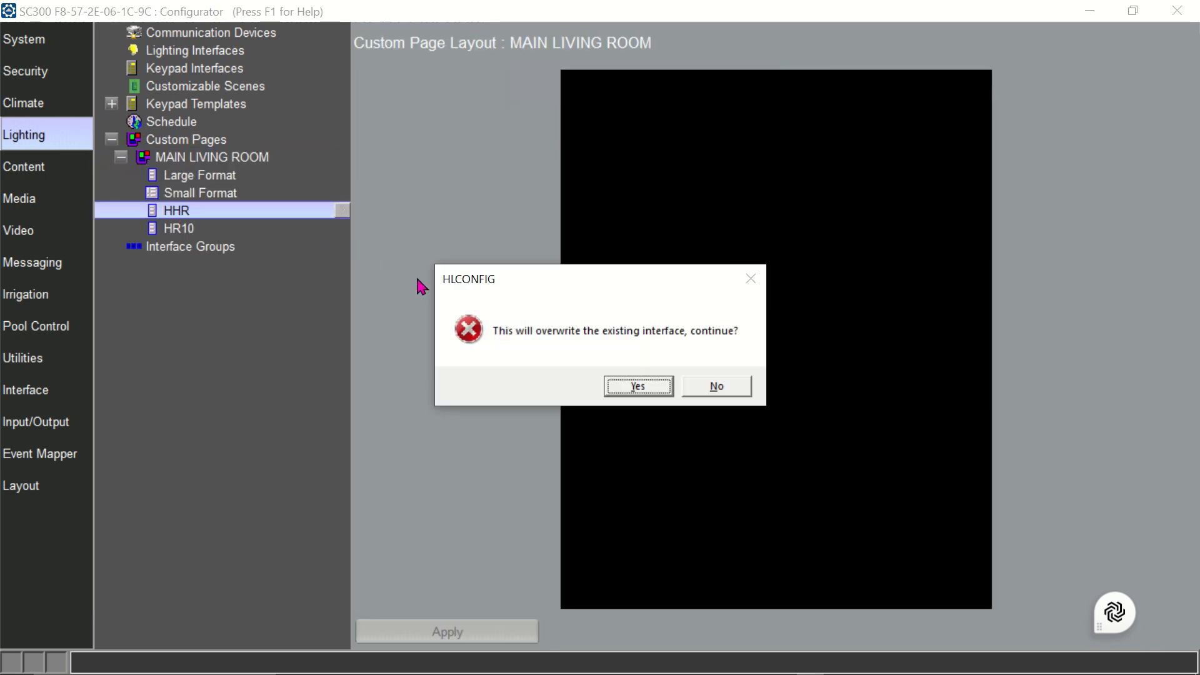
left_click(661, 387)
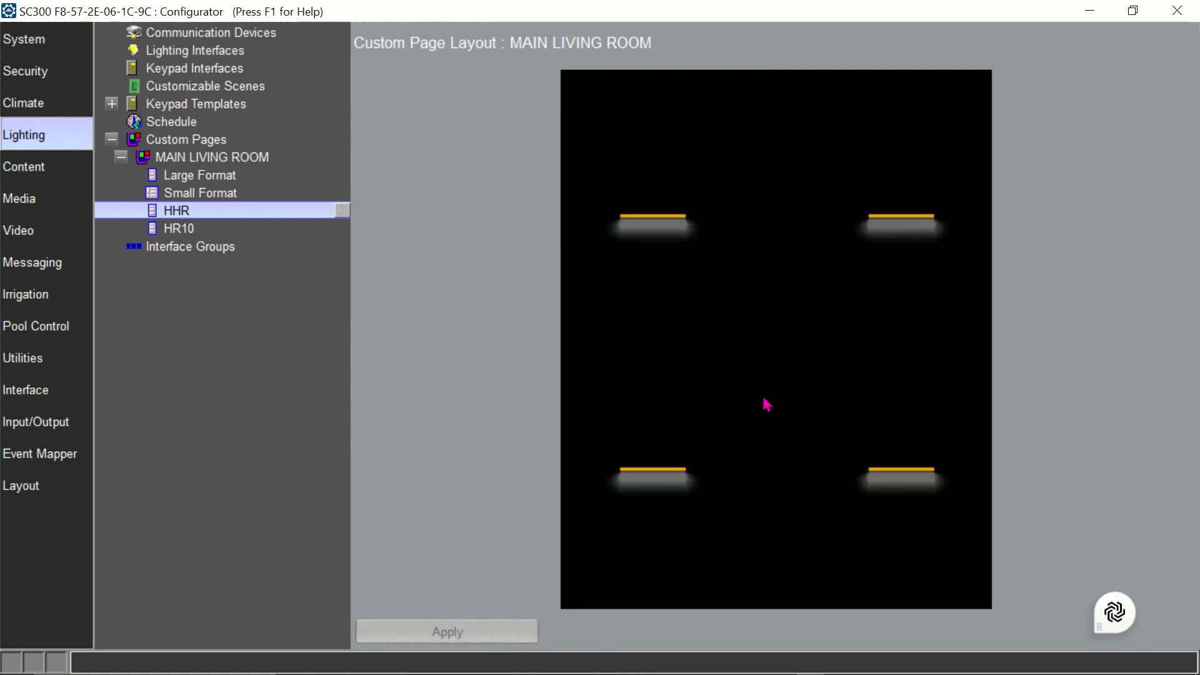
Minimize the original Configurator, switch back to Nice Configurator and reload the HHR Interface of MAIN LIVING ROOM.
left_click(1094, 13)
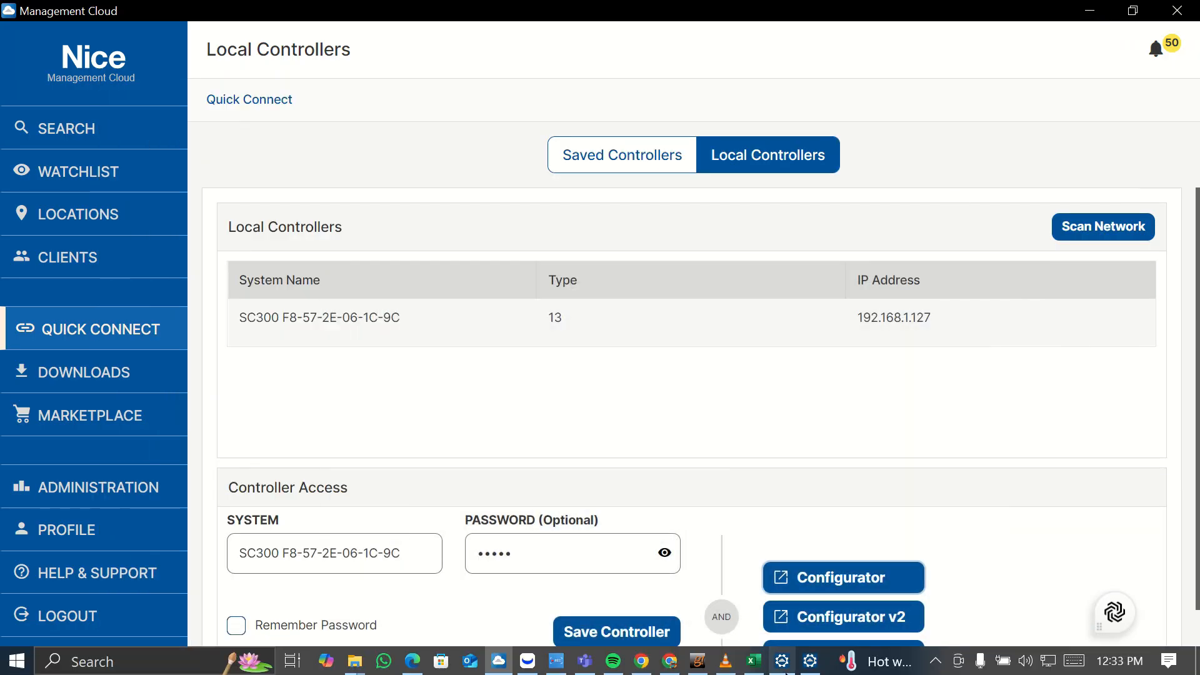
left_click(782, 661)
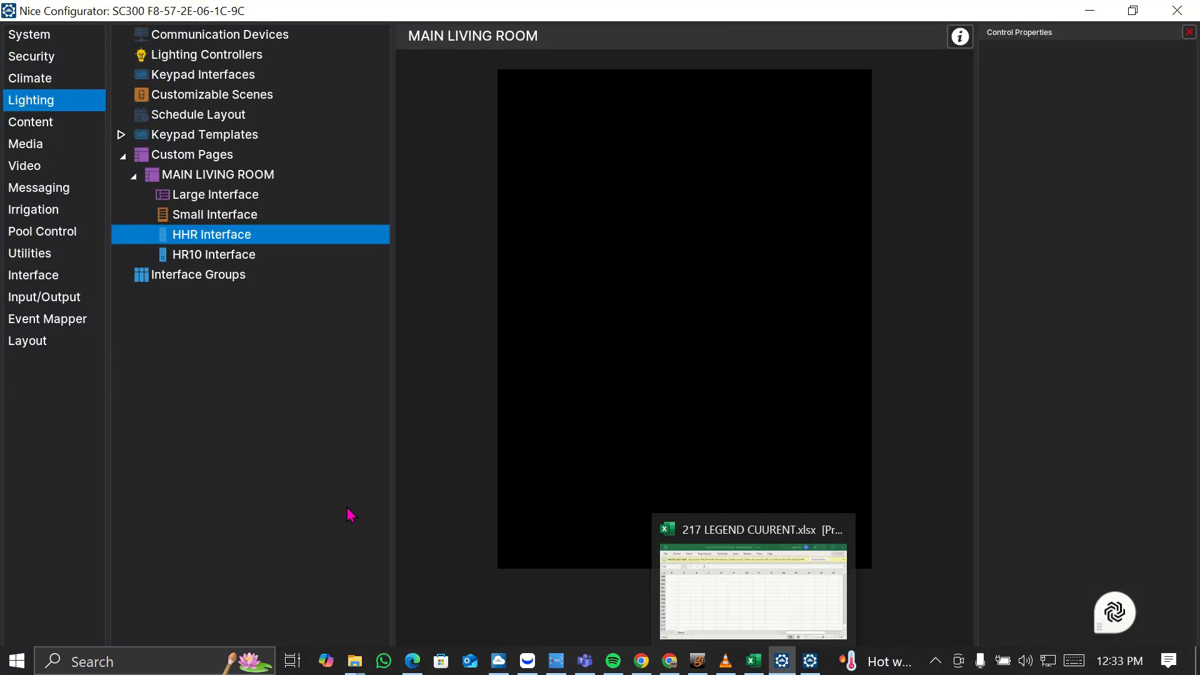
left_click(235, 216)
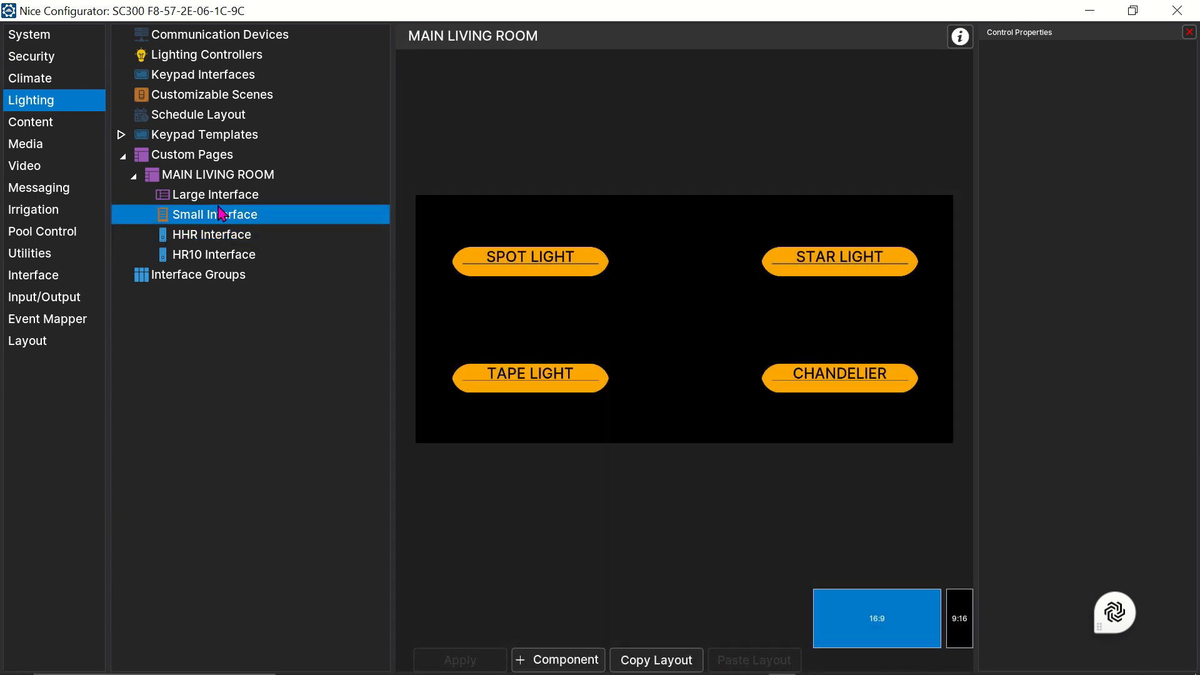
left_click(235, 242)
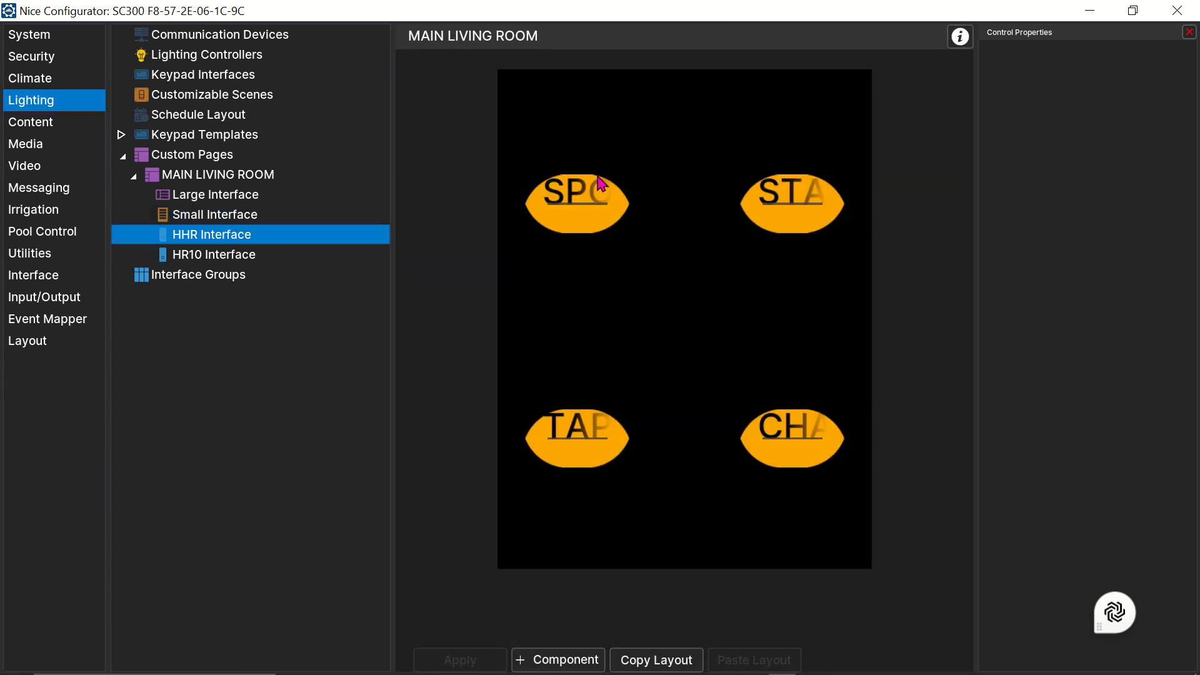
Select all four light toggles on the HHR Interface and stretch the group vertically, both downward and upward.
left_click(604, 213)
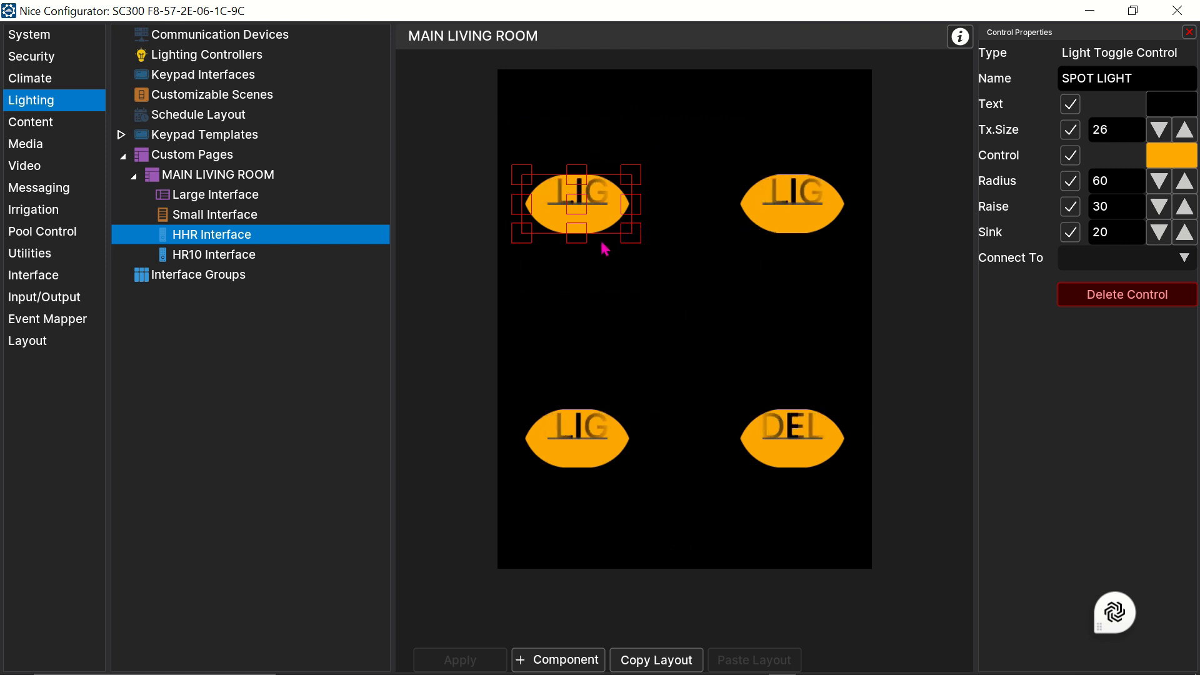
left_click(796, 448)
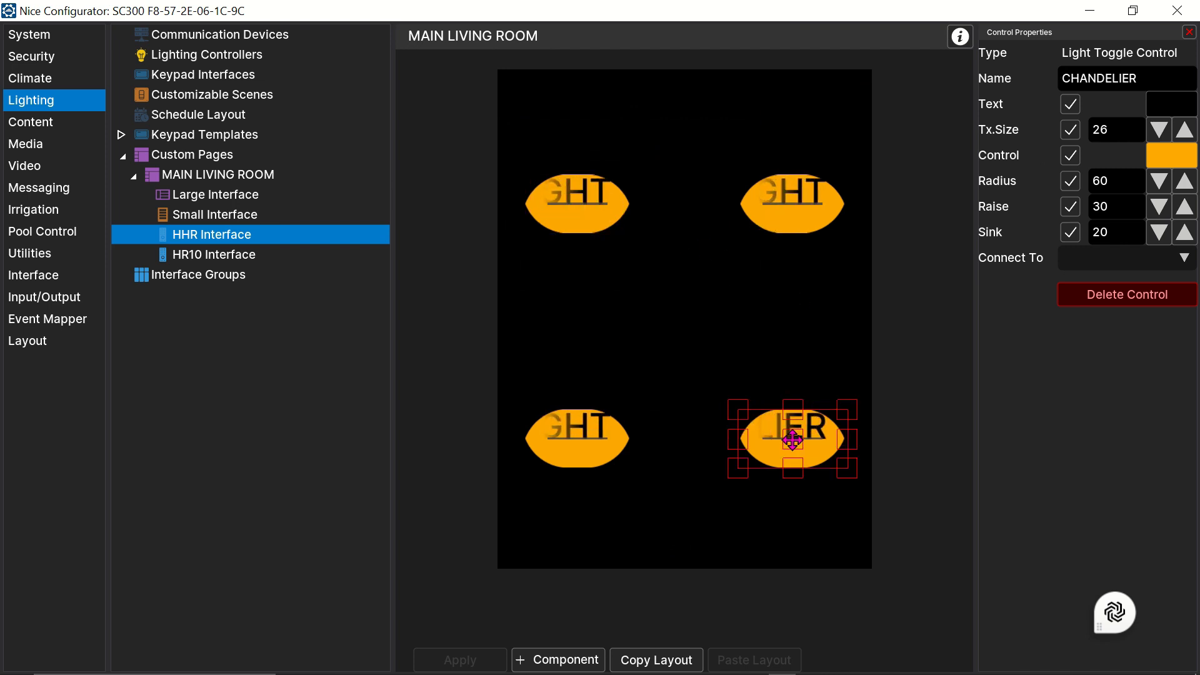
left_click(596, 434)
left_click(589, 226)
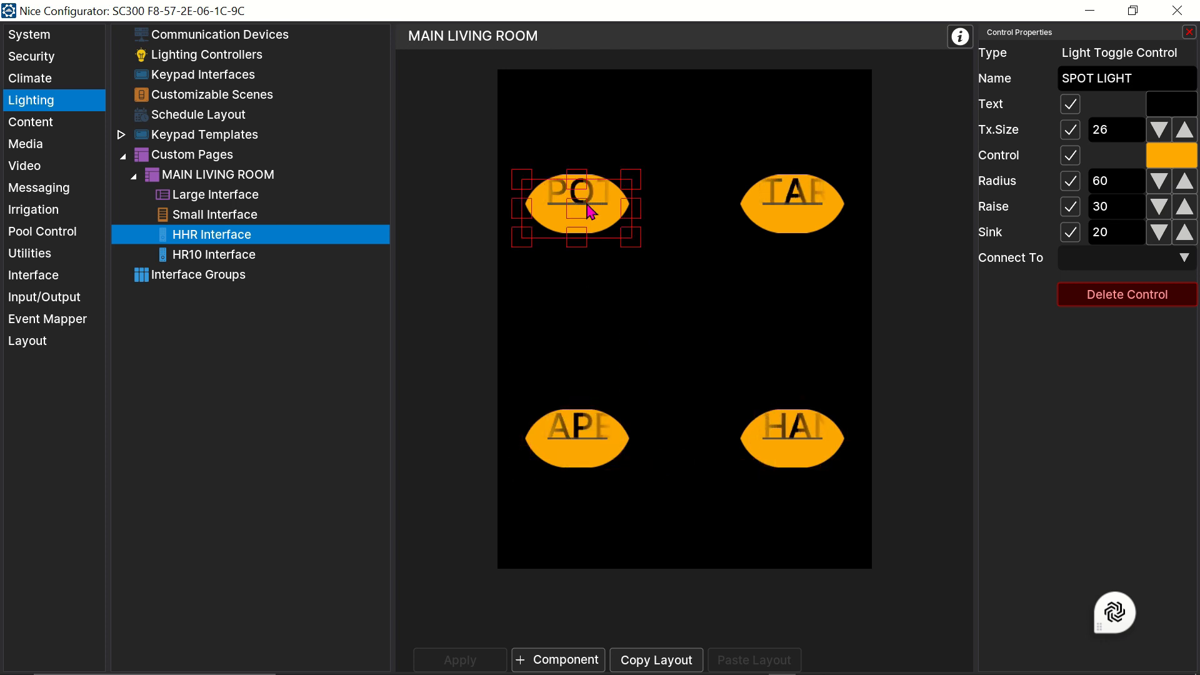
left_click(775, 222, "ctrl")
left_click(789, 430, "ctrl")
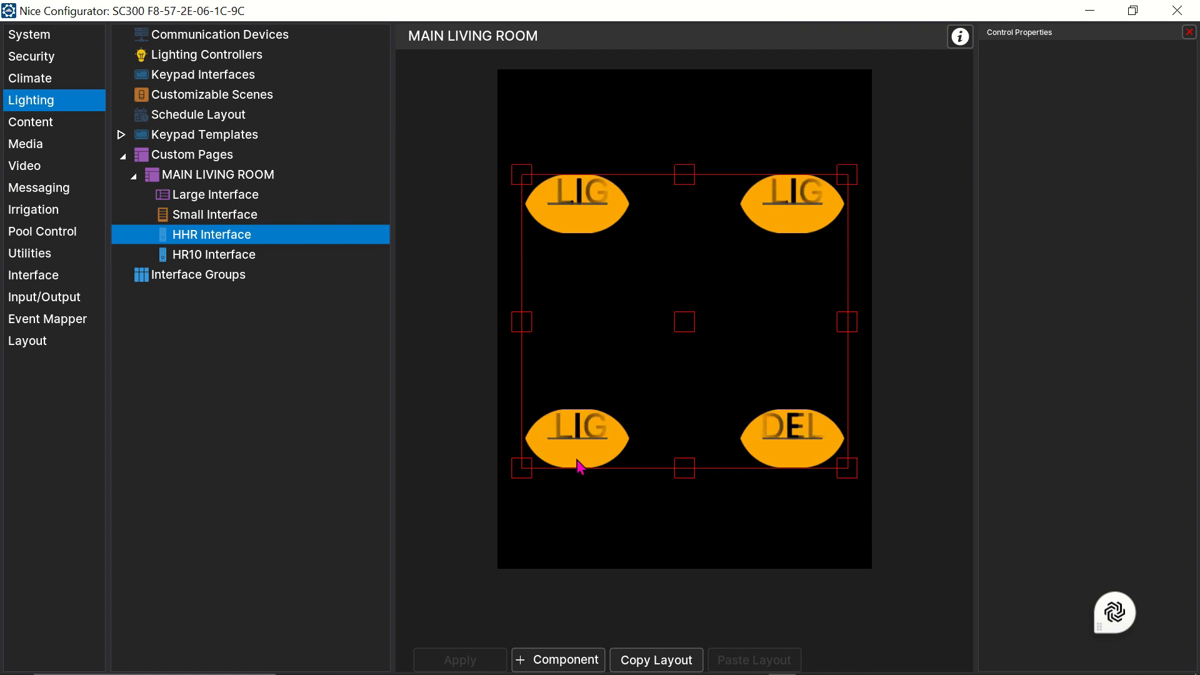
left_click_drag(691, 469, 699, 512)
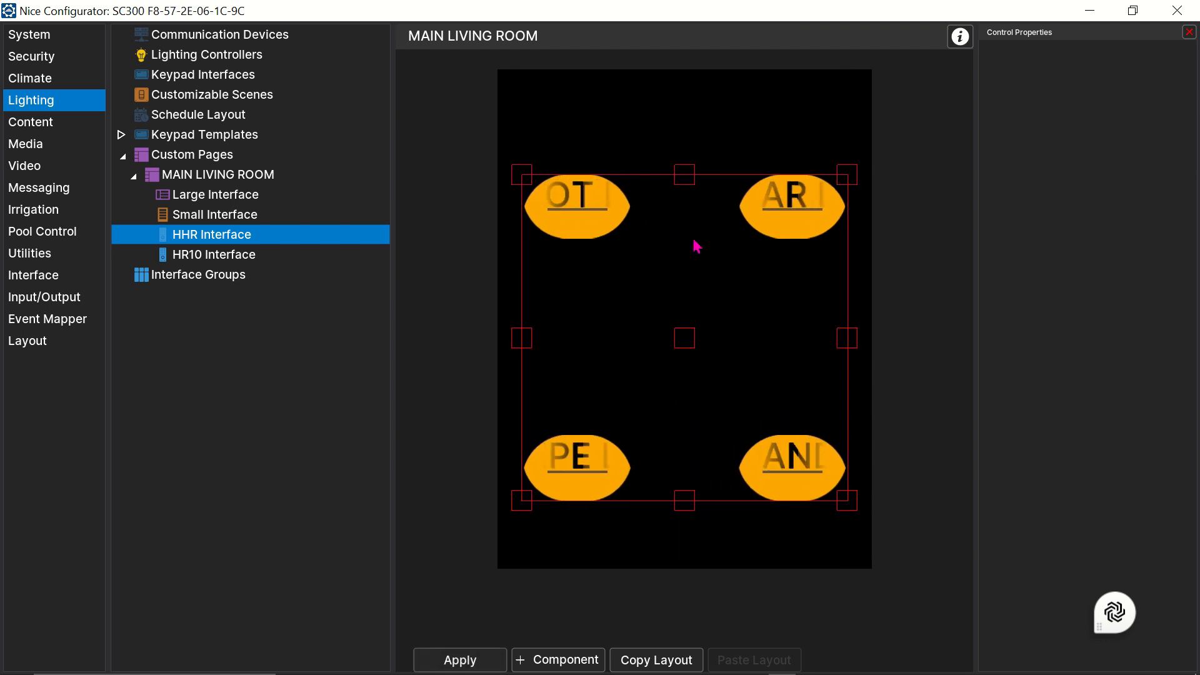
left_click_drag(685, 171, 685, 146)
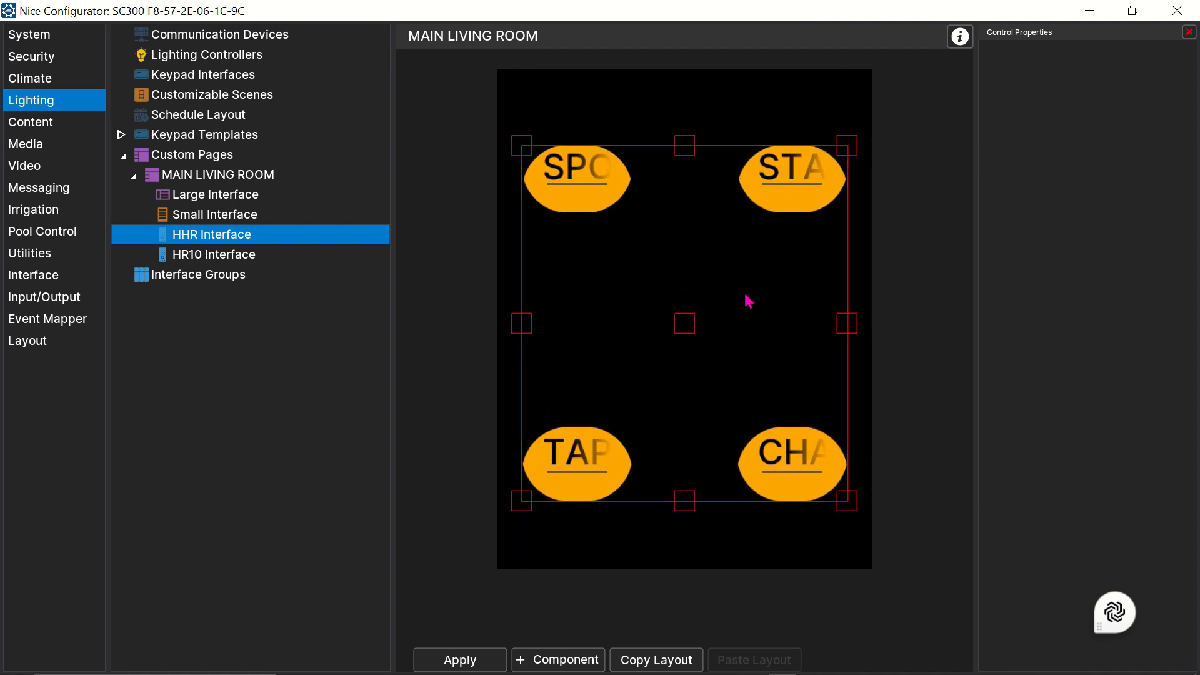
Set the corner radius of the SPOT LIGHT toggle to 12.
left_click(577, 178)
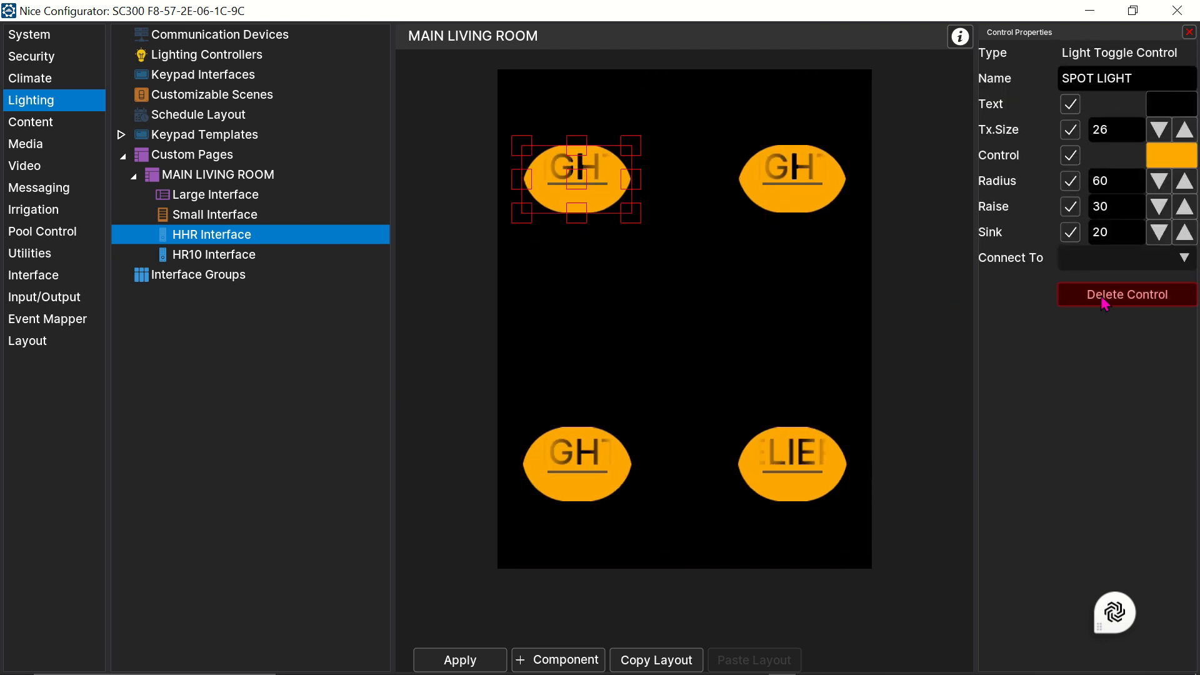
left_click(1159, 182)
left_click(1158, 181)
left_click(1158, 182)
left_click(1158, 181)
left_click(1158, 182)
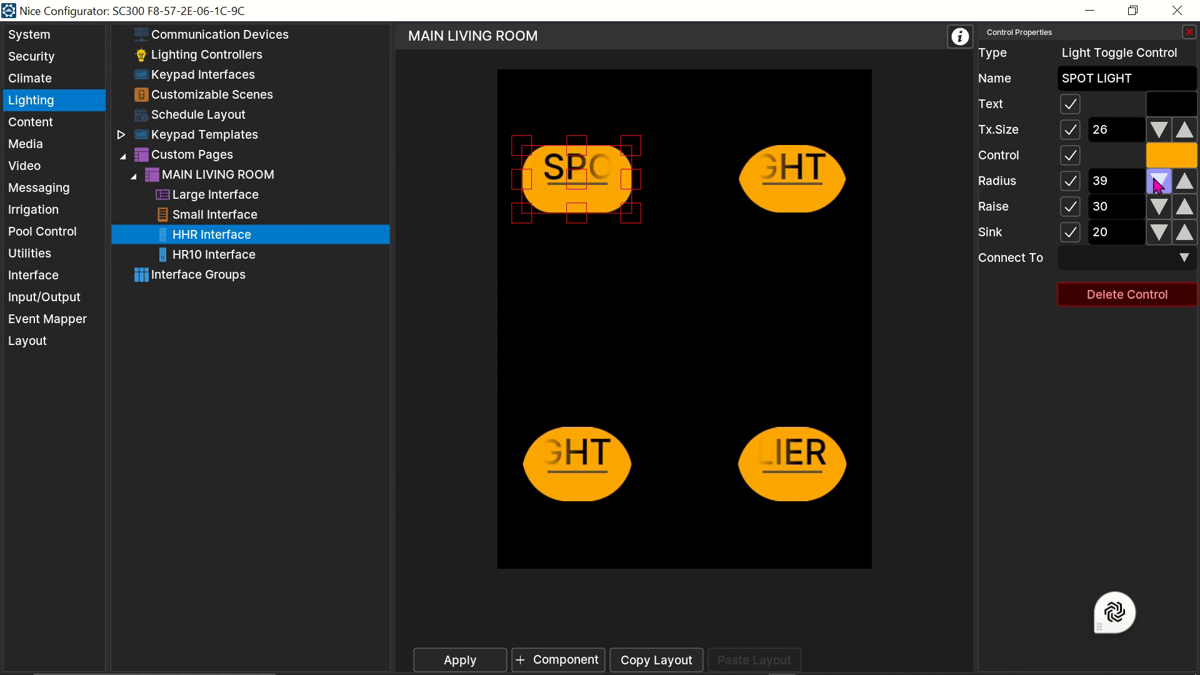
left_click(1158, 181)
left_click(1158, 181)
left_click(1159, 181)
left_click(1158, 181)
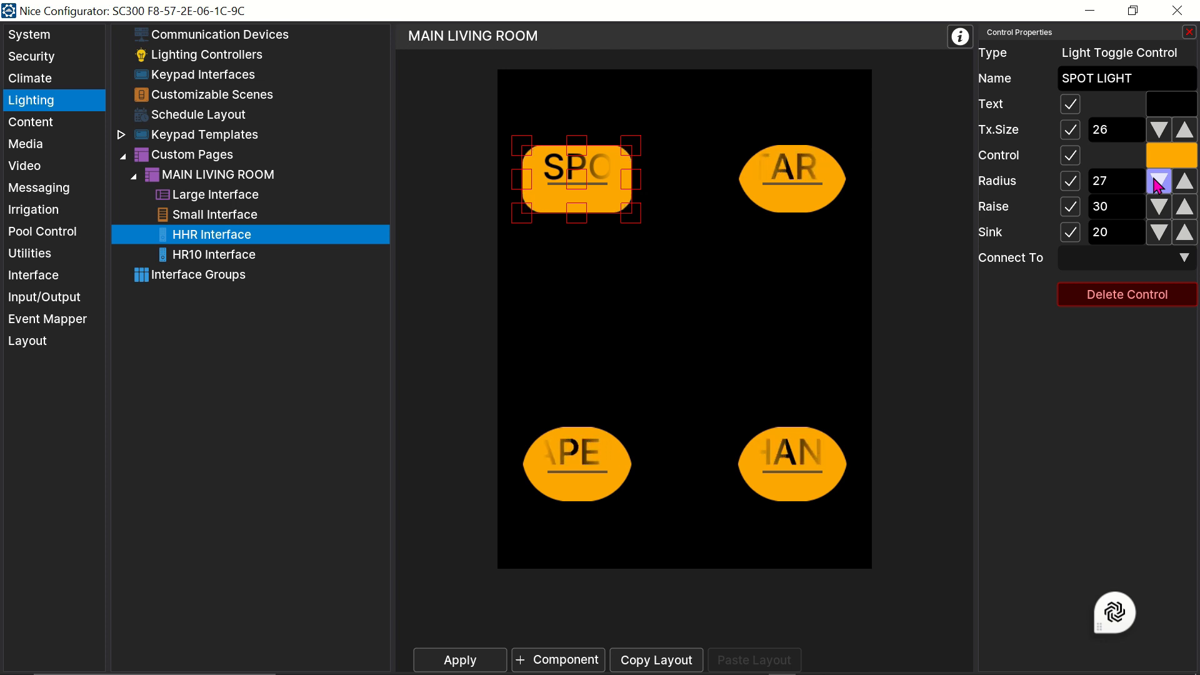
left_click(1158, 181)
left_click(1158, 182)
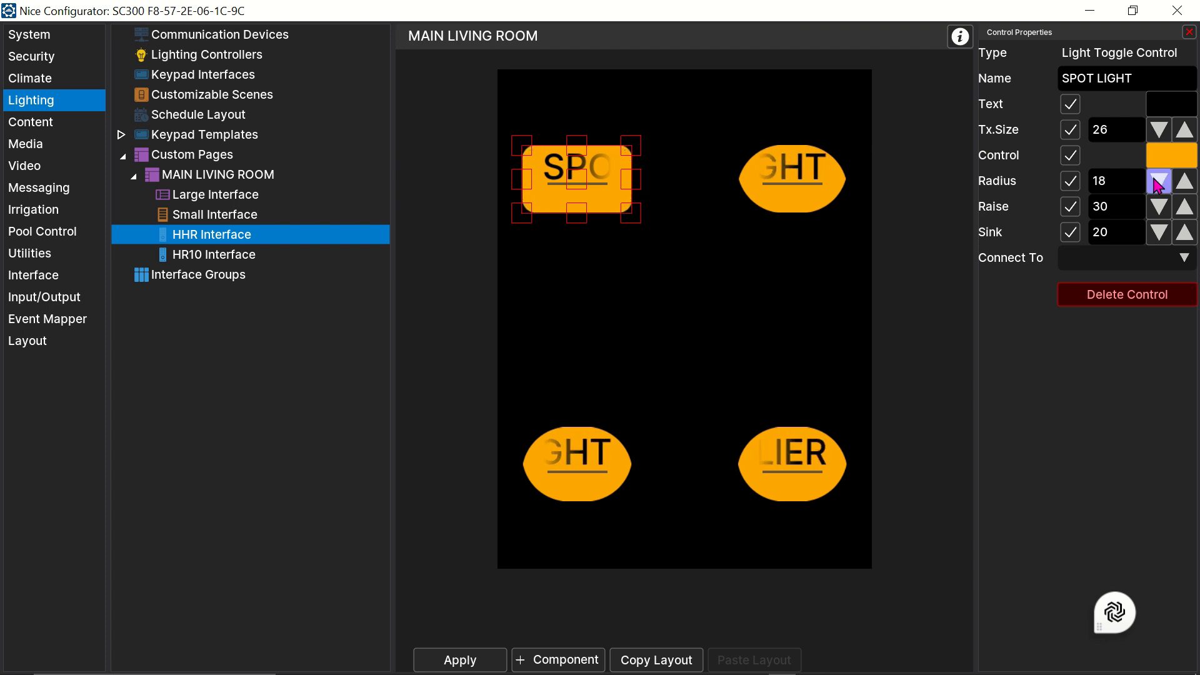
left_click(1158, 181)
left_click(1158, 181)
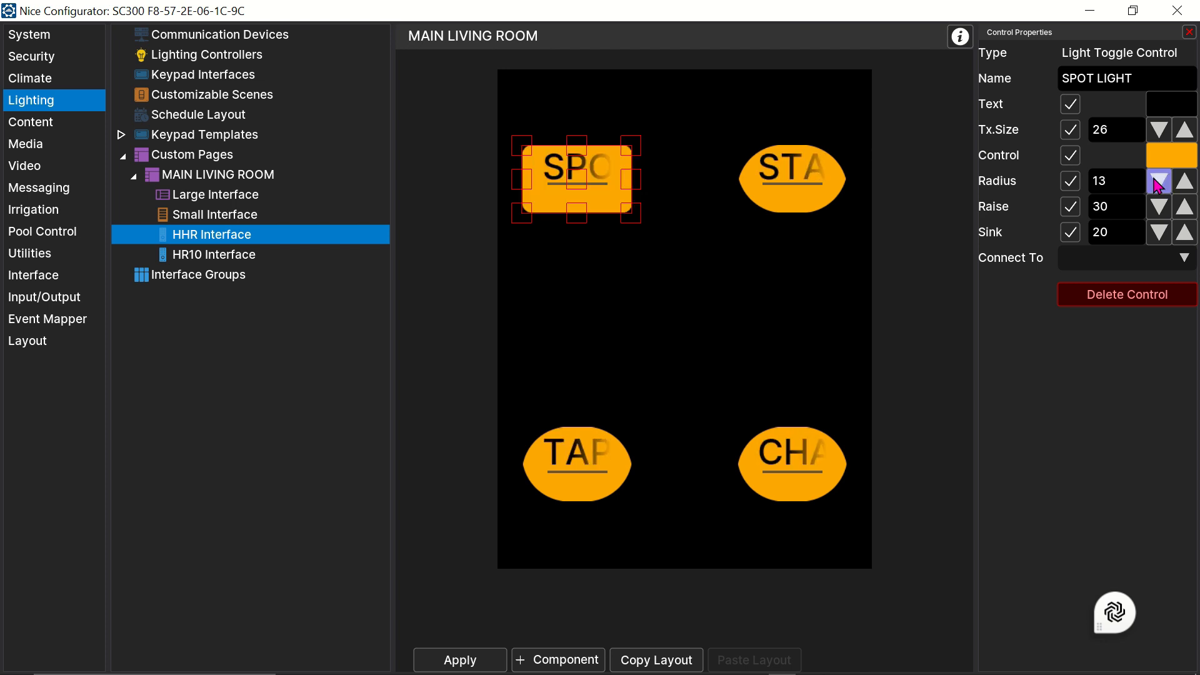
left_click(1158, 181)
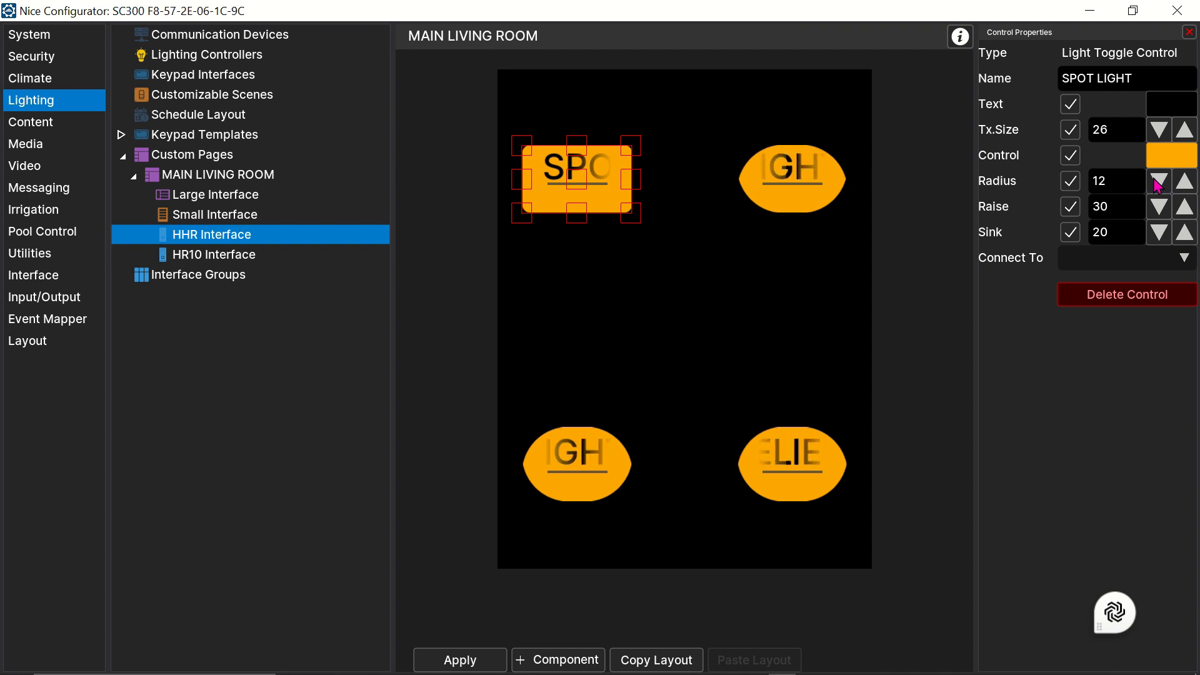
Set the radius of the STAR LIGHT, TAPE LIGHT and CHANDELIER toggles to 12 and apply the changes.
left_click(828, 187)
left_click(1115, 184)
type("12")
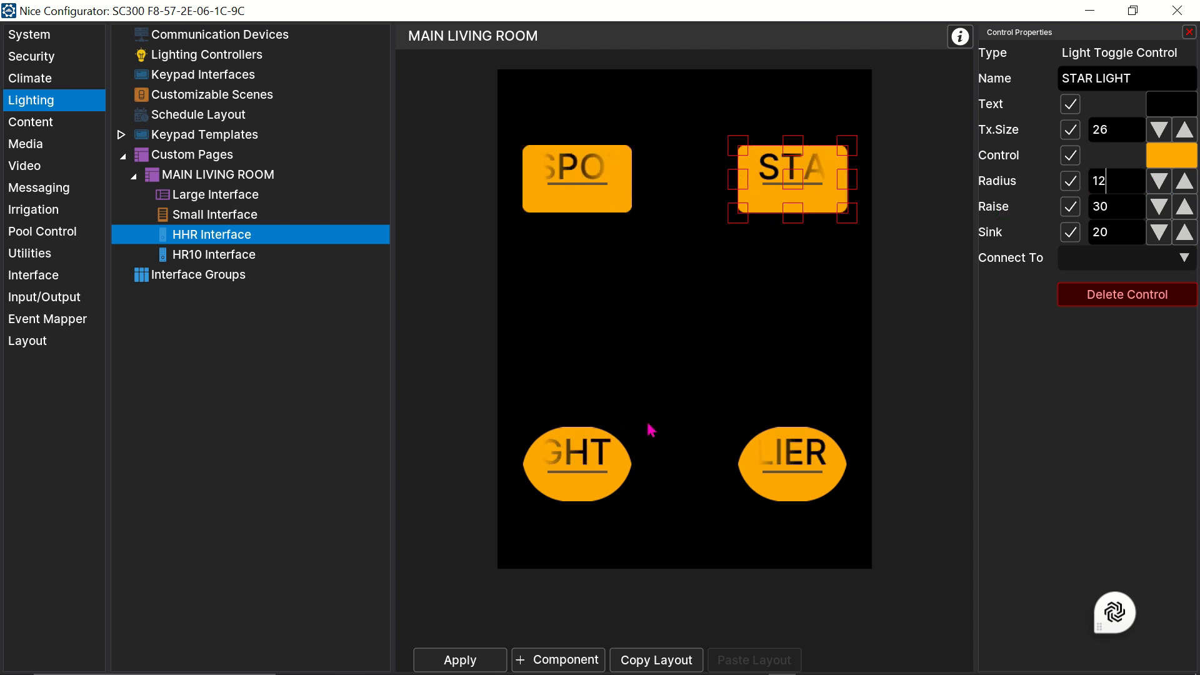
left_click(576, 458)
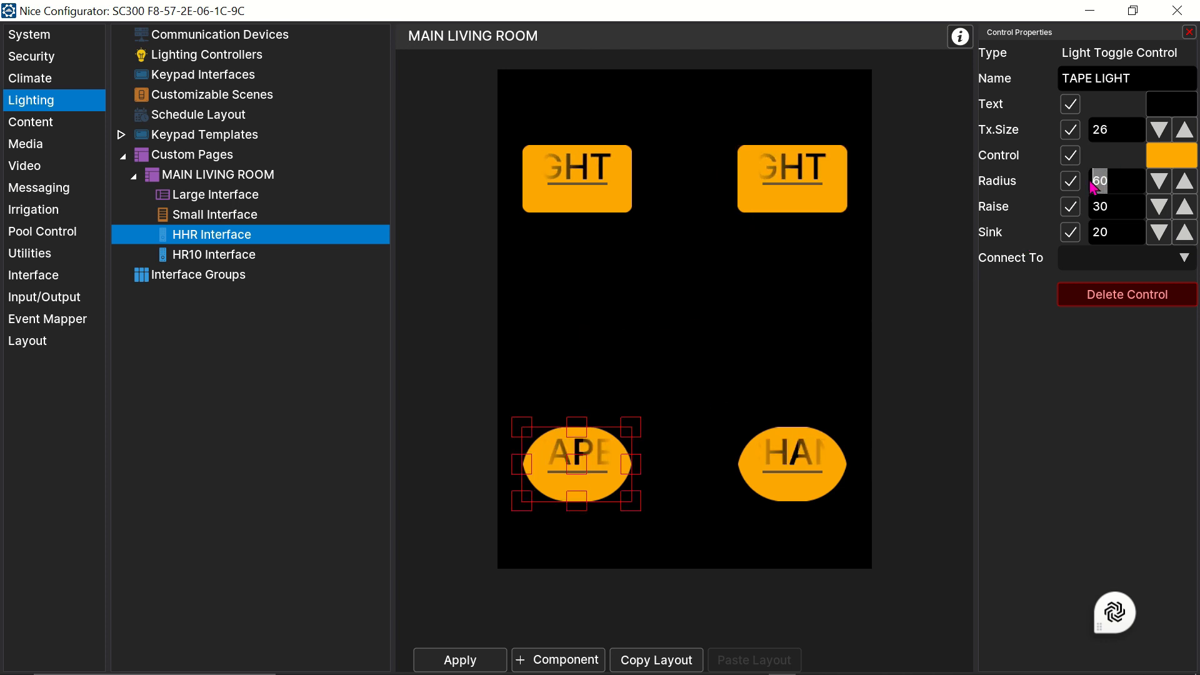
type("12")
left_click(815, 491)
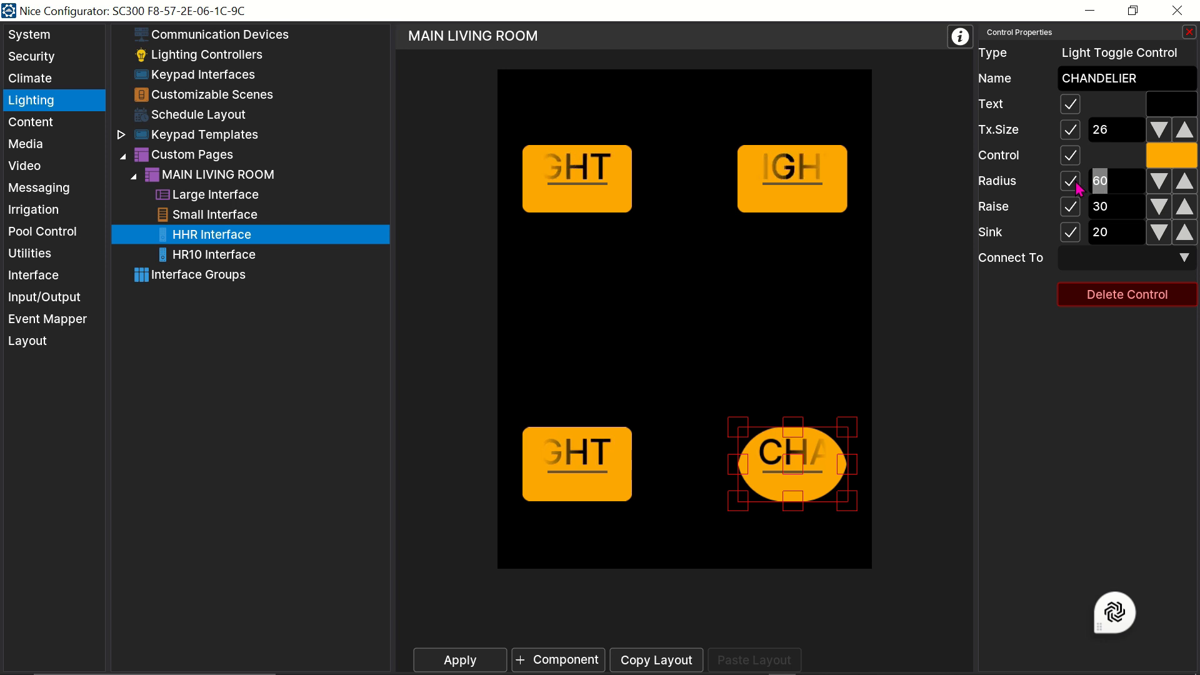
left_click(460, 660)
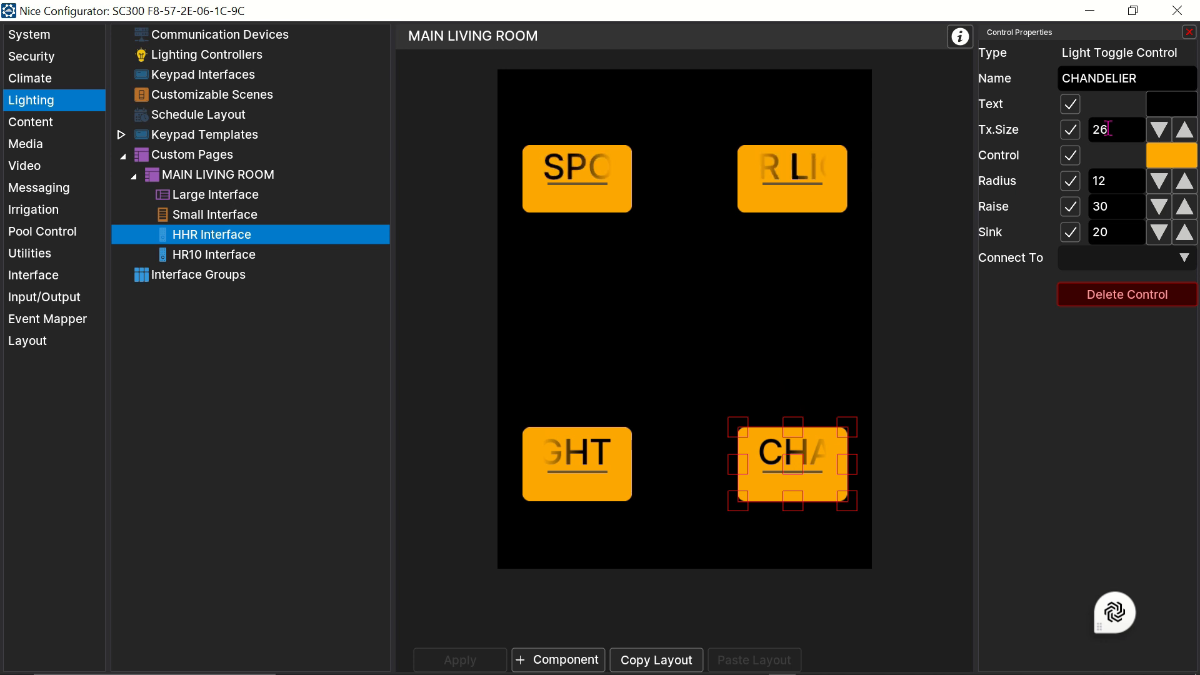
Set the text size of the CHANDELIER, STAR LIGHT and SPOT LIGHT toggles to 15.
left_click_drag(1107, 128, 1093, 131)
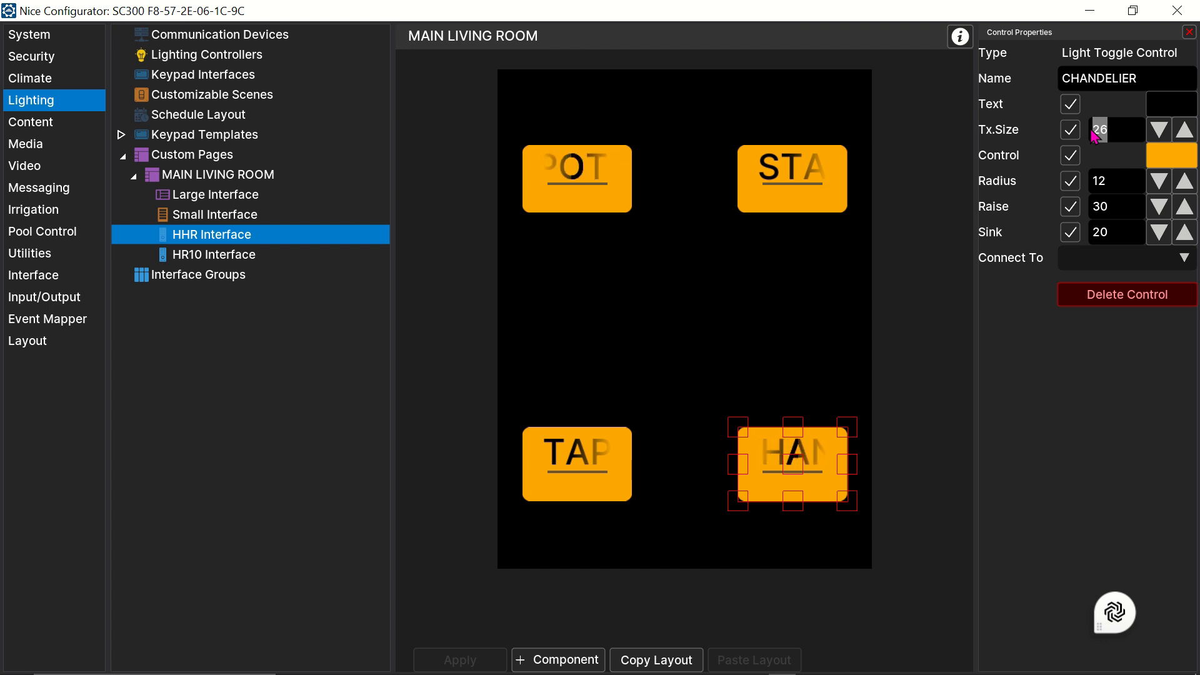
type("15")
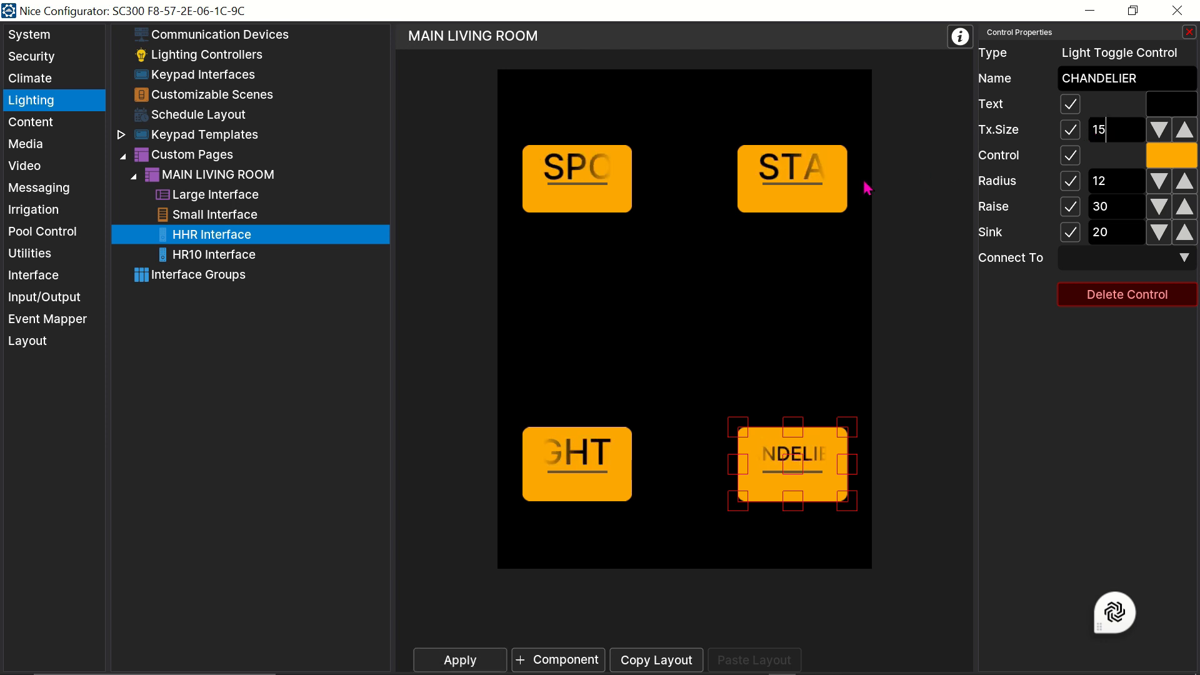
left_click(817, 184)
left_click_drag(1114, 139, 1081, 147)
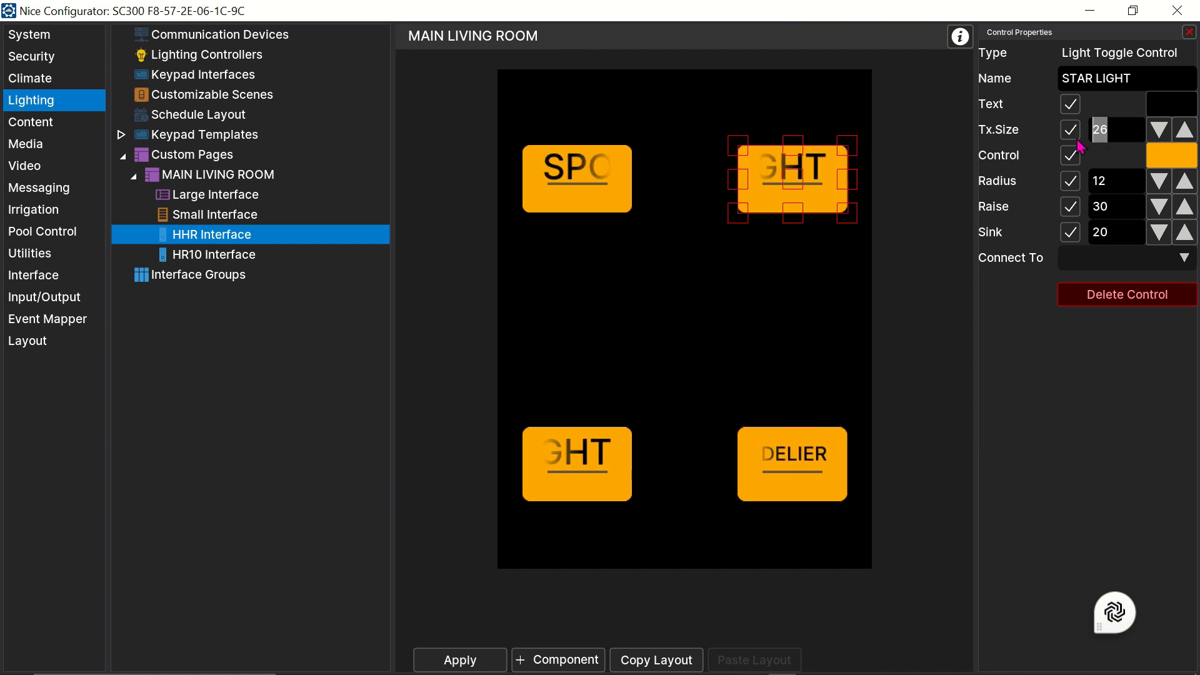
type("15")
left_click(600, 170)
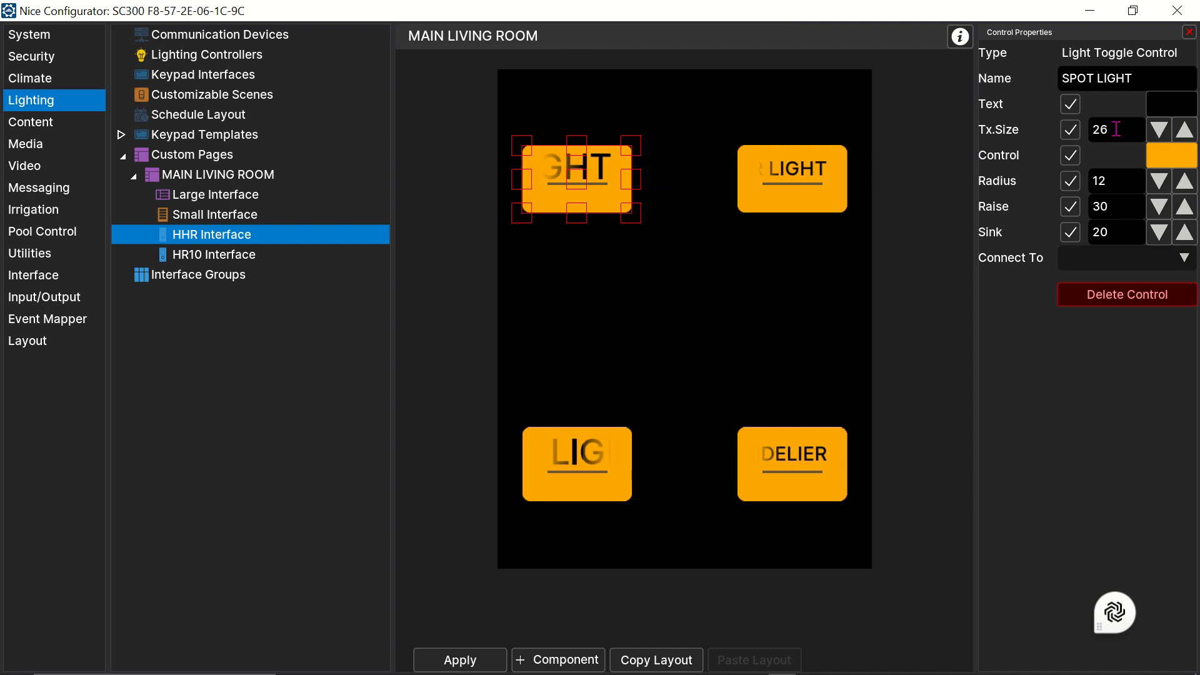
left_click_drag(1107, 129, 1094, 135)
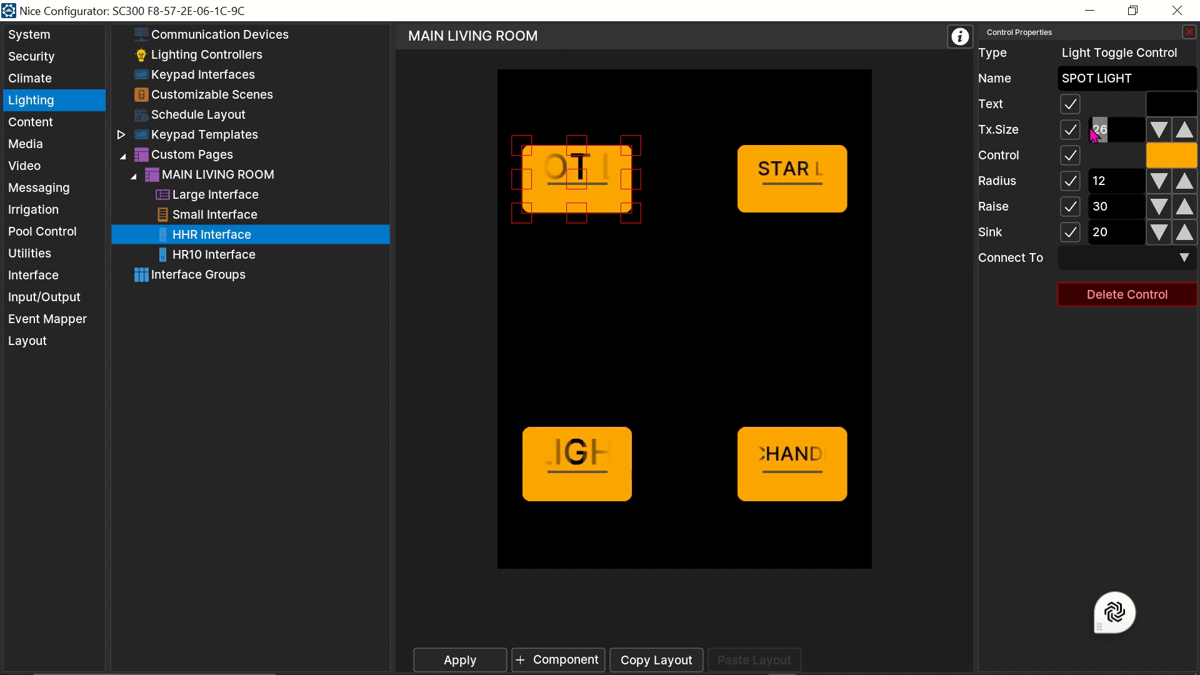
type("15")
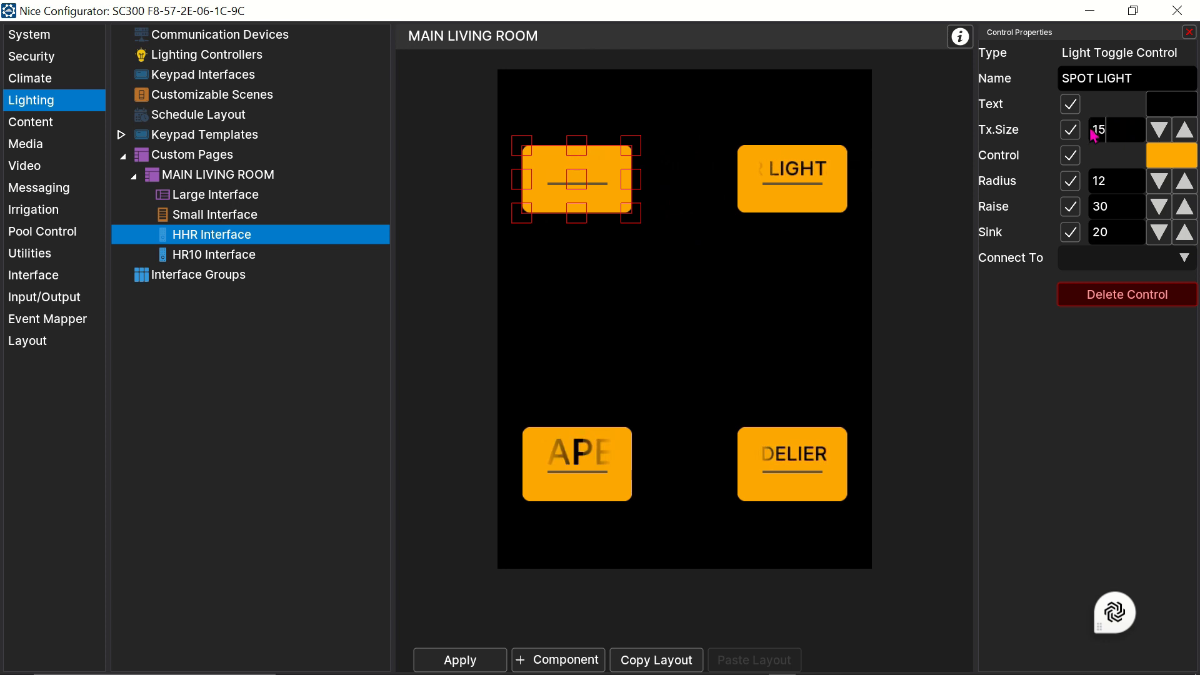
Set the text size of the TAPE LIGHT toggle to 11 and apply the layout changes.
left_click(561, 470)
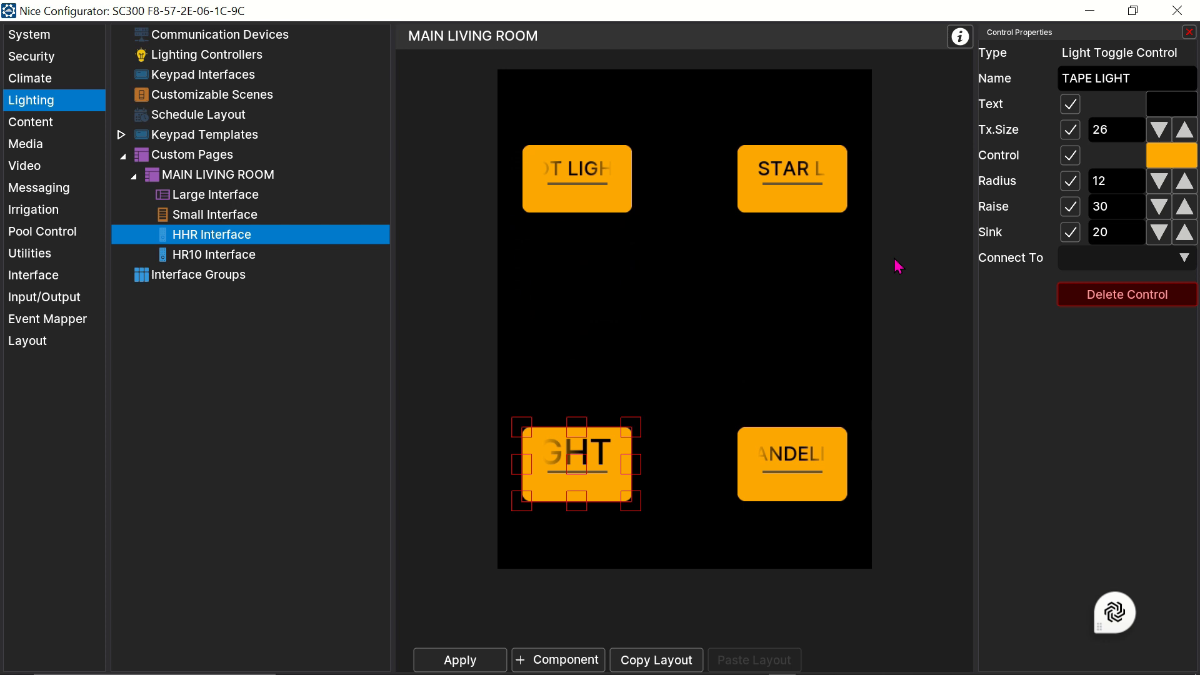
left_click_drag(1118, 127, 1095, 136)
type("11")
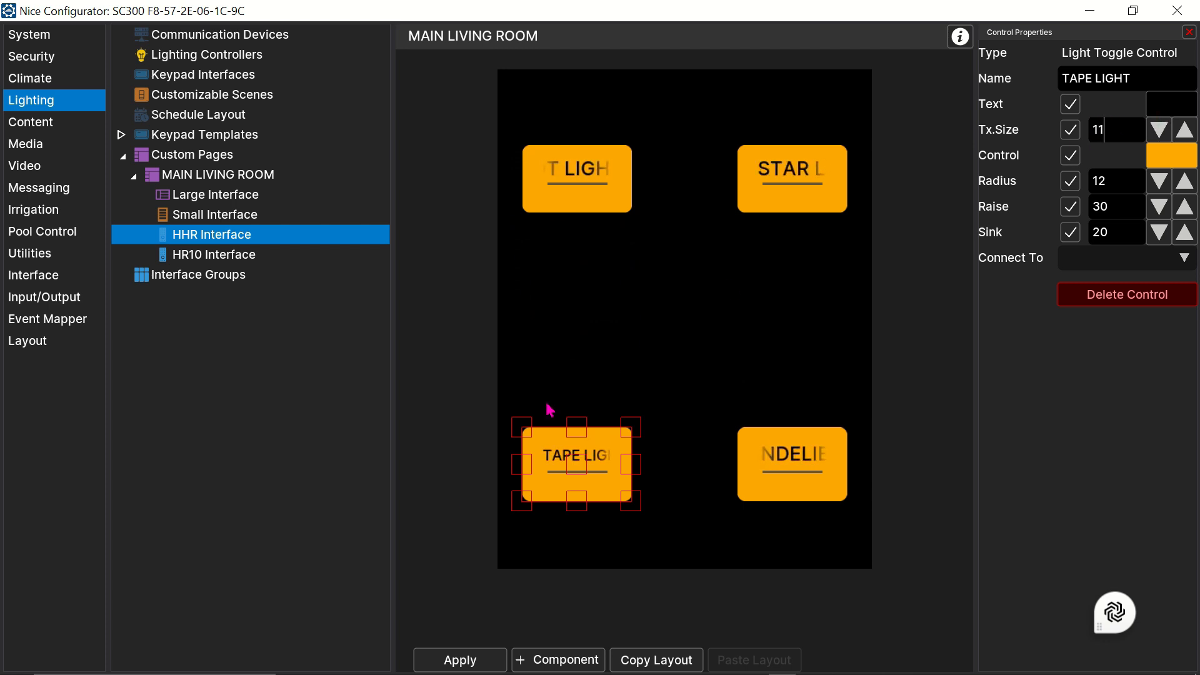
left_click(462, 660)
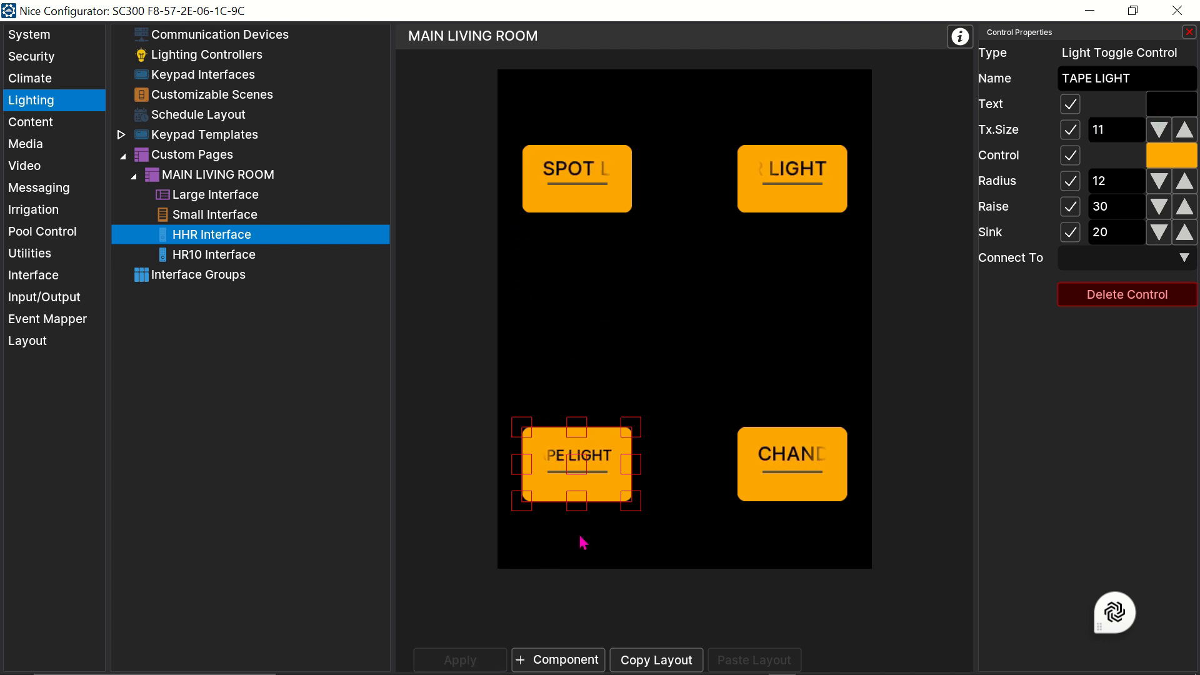
Select the SPOT LIGHT, STAR LIGHT, TAPE LIGHT and CHANDELIER toggles together on the HHR Interface page.
left_click(582, 191)
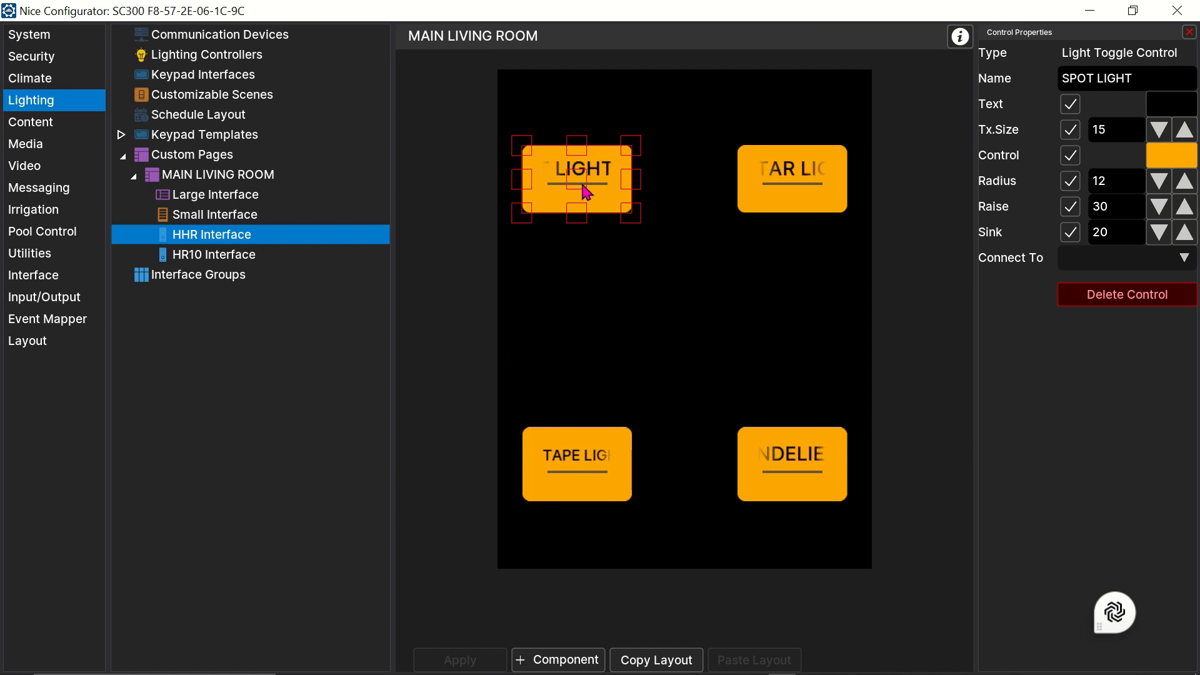
left_click(798, 192, "ctrl")
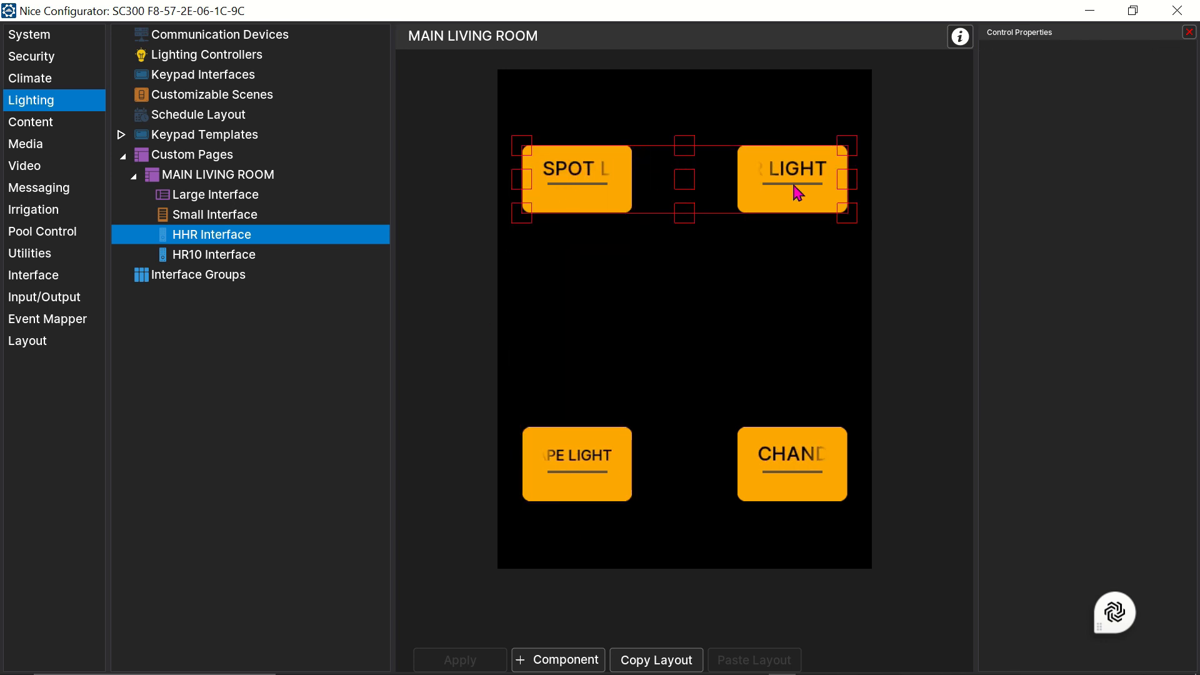
left_click(602, 458, "ctrl")
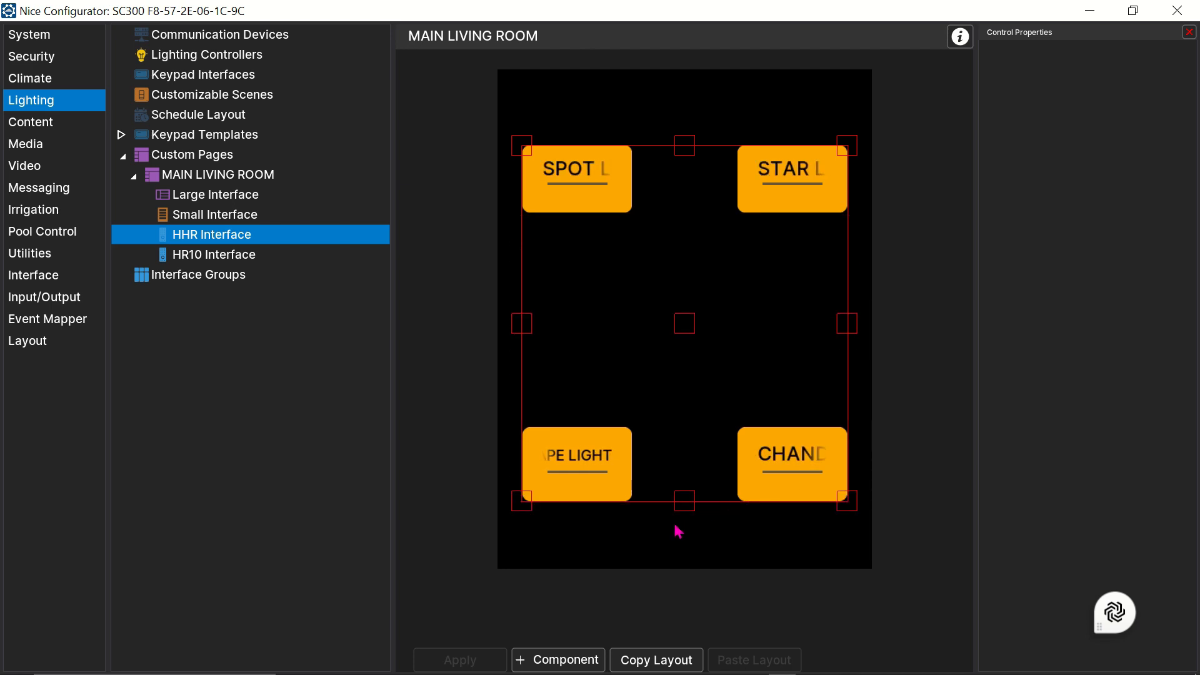
Try to shrink the group of four toggles vertically, widen it sideways and apply the layout changes.
left_click_drag(684, 501, 683, 458)
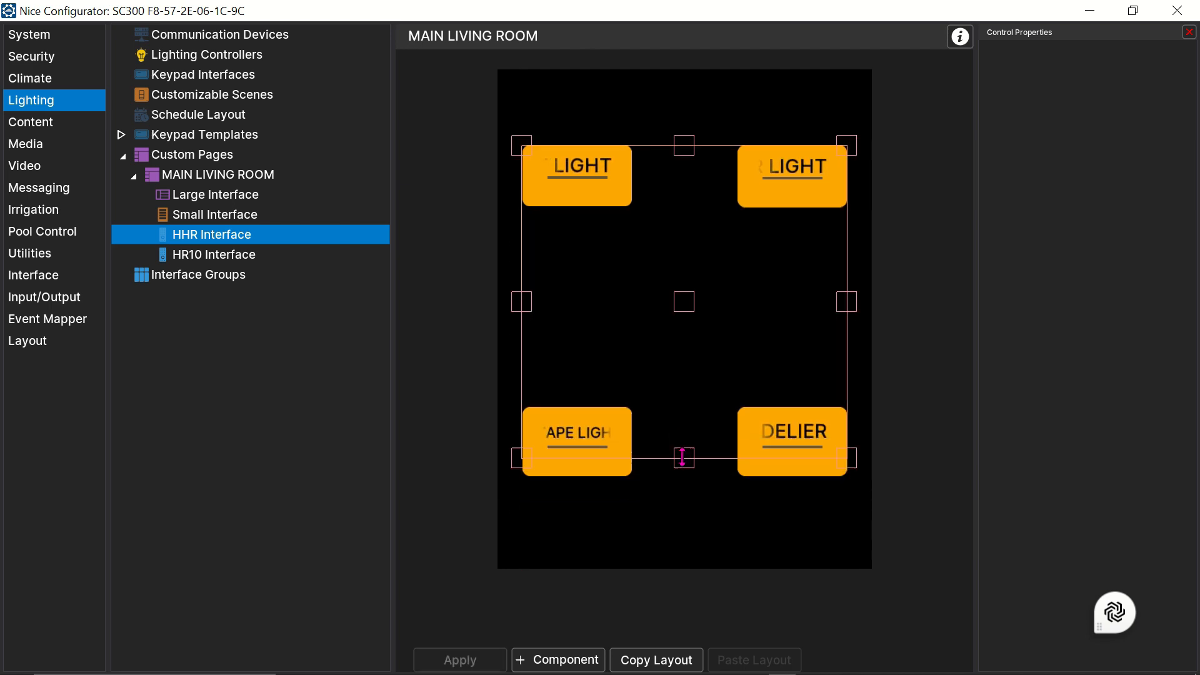
left_click_drag(682, 458, 683, 415)
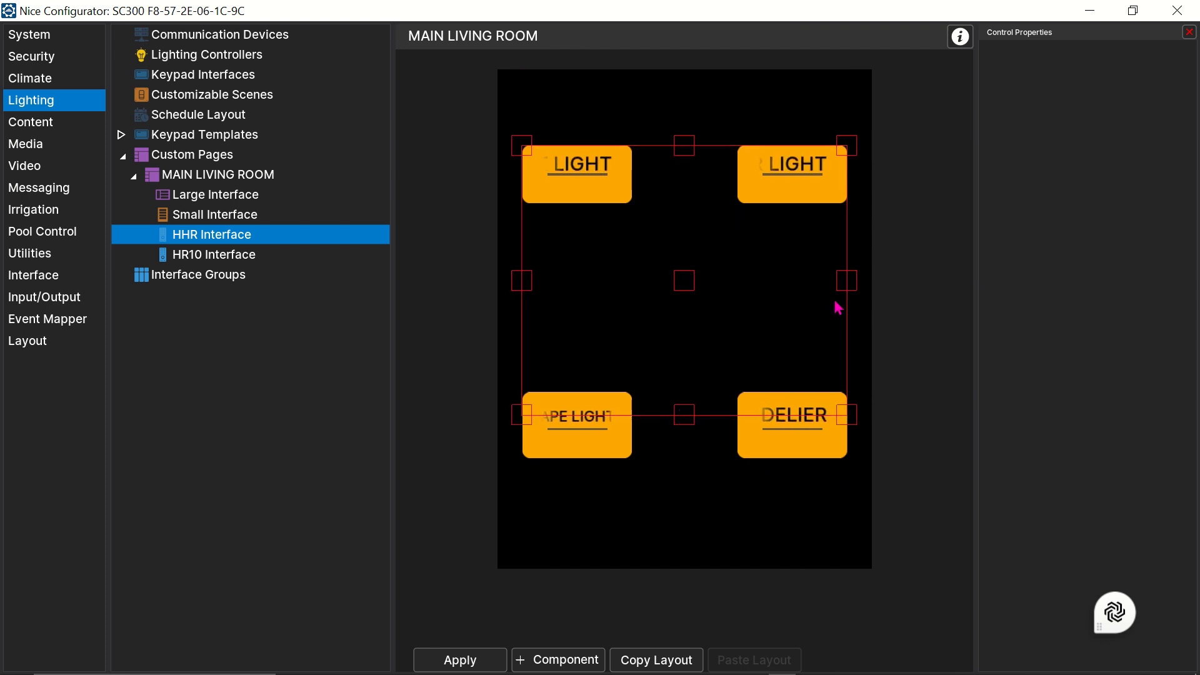
left_click_drag(847, 279, 927, 284)
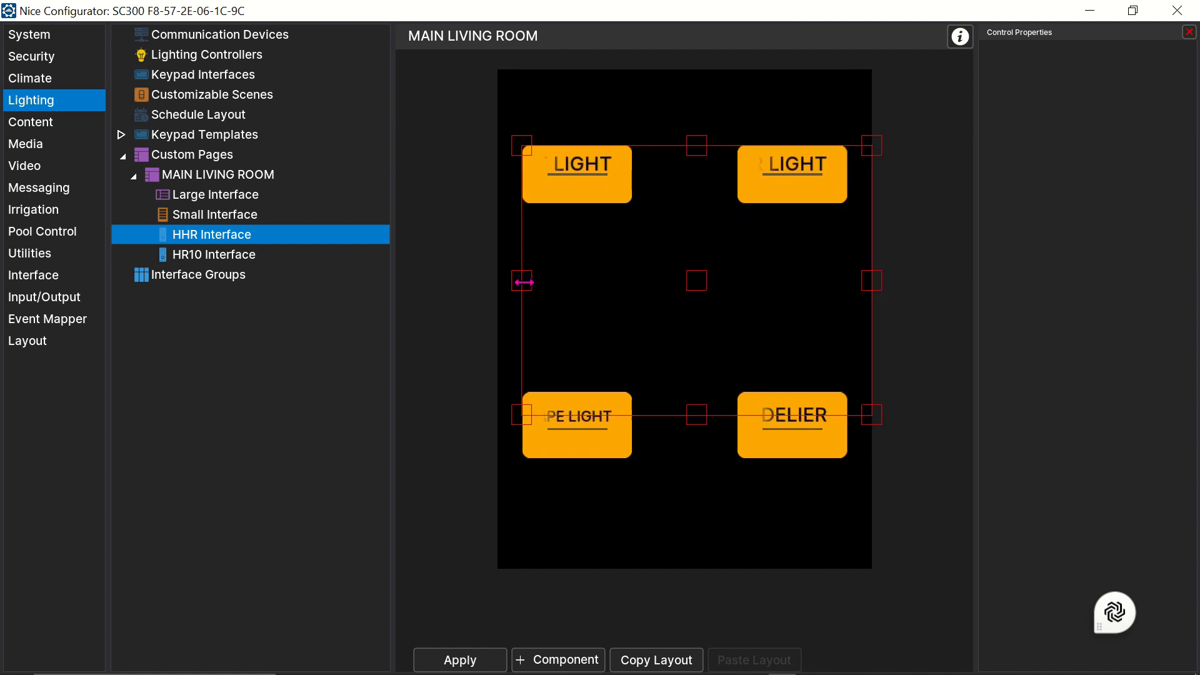
left_click_drag(521, 283, 504, 281)
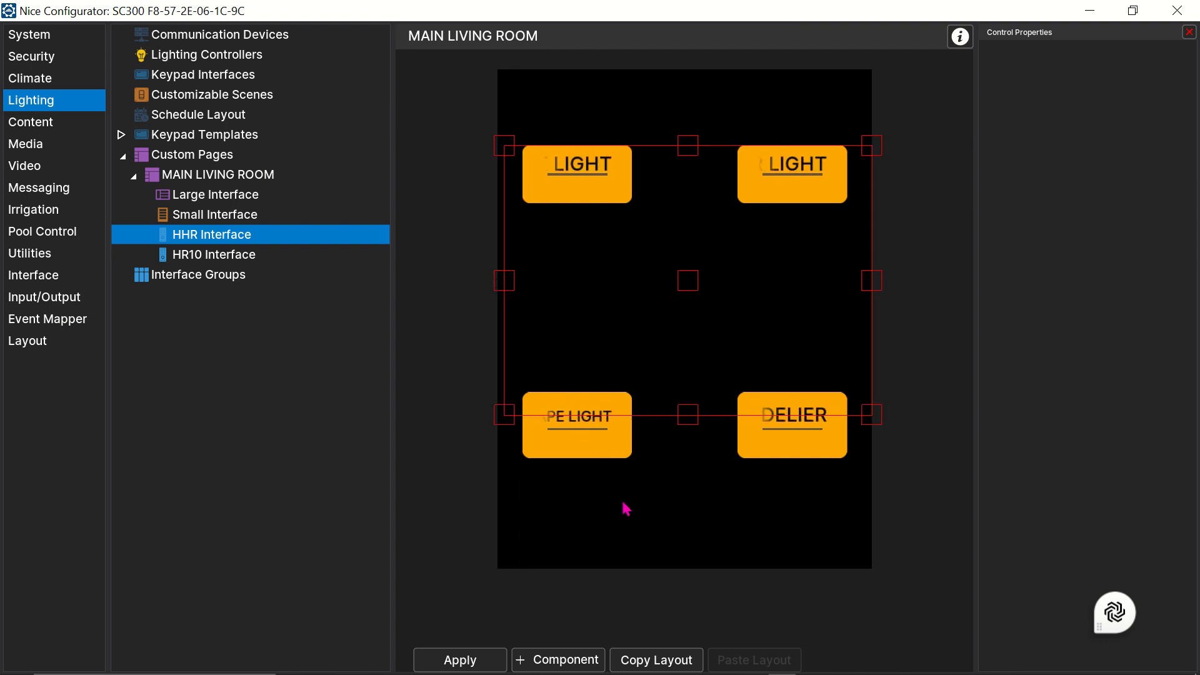
left_click_drag(504, 278, 508, 279)
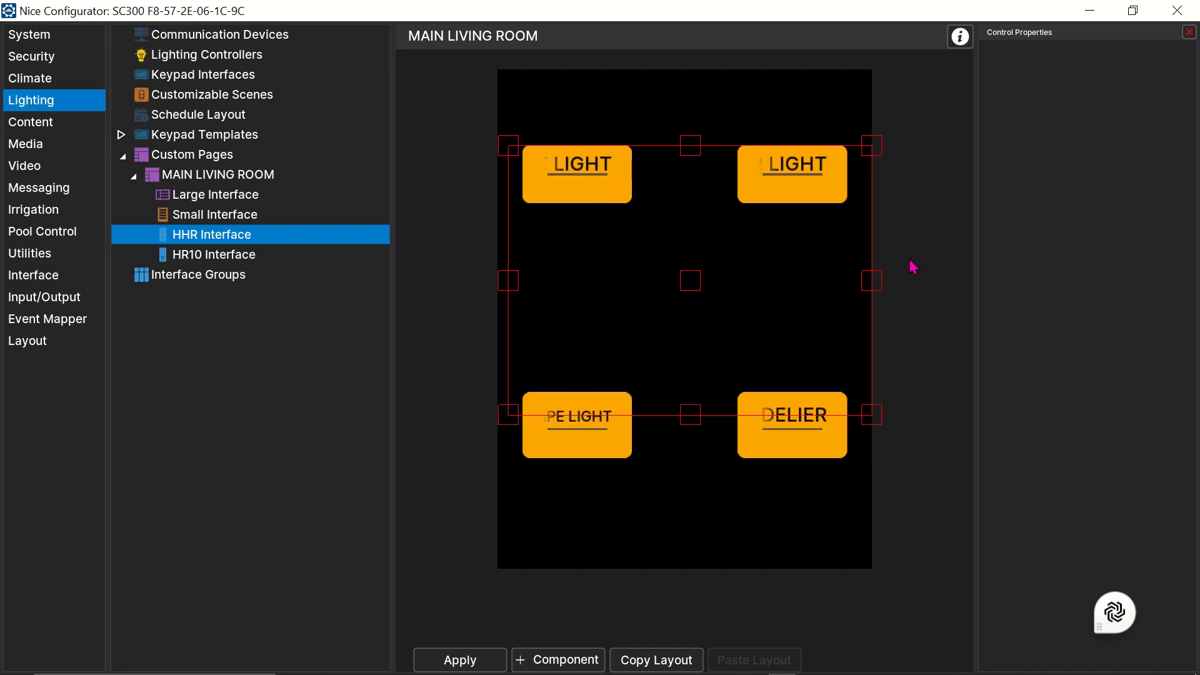
left_click_drag(869, 282, 857, 280)
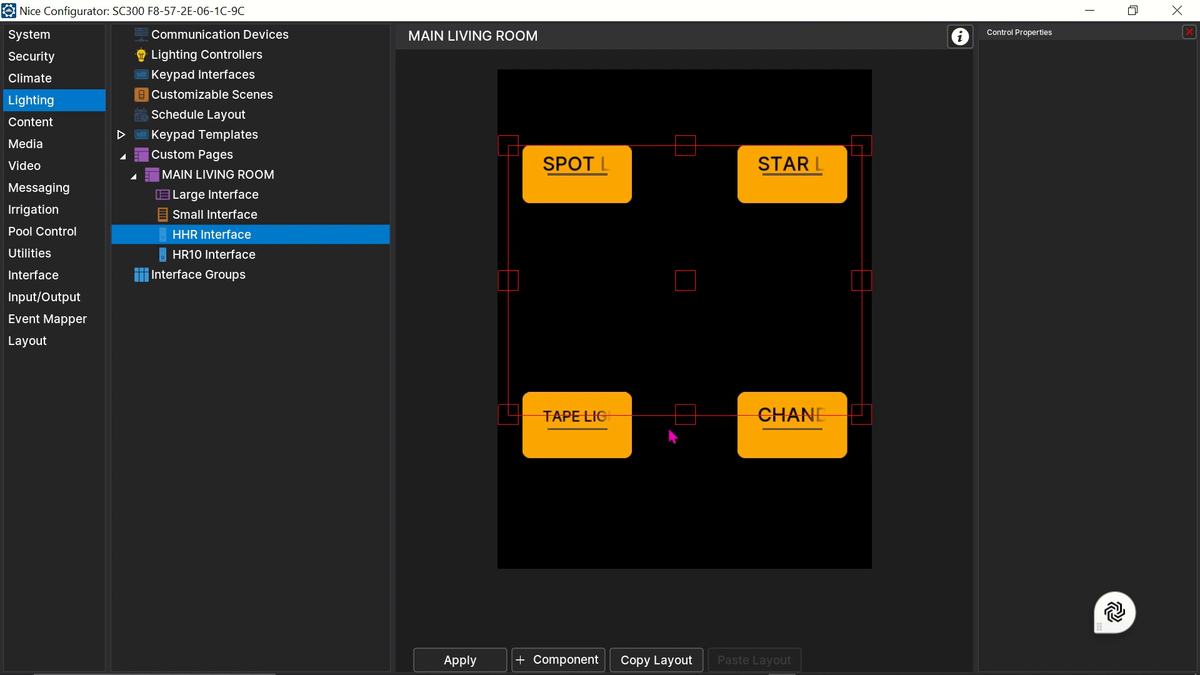
left_click(459, 660)
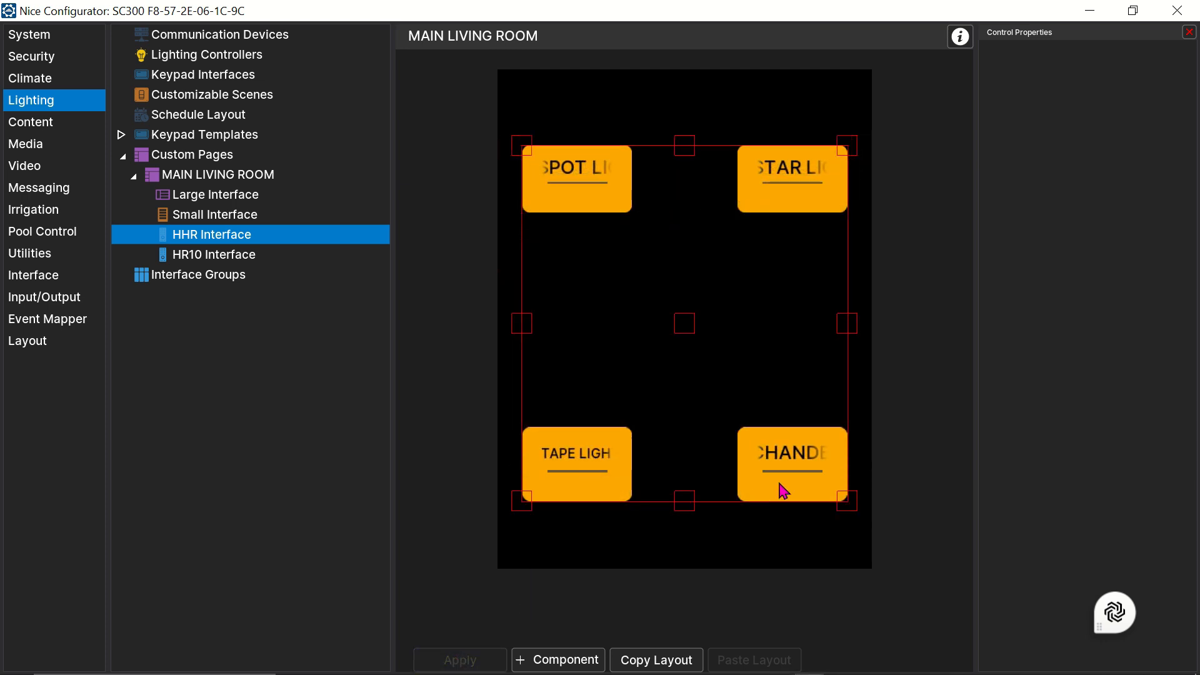
Reduce the height of the four grouped toggles and reposition and widen the group to span nearly the full page width.
left_click_drag(682, 506, 683, 418)
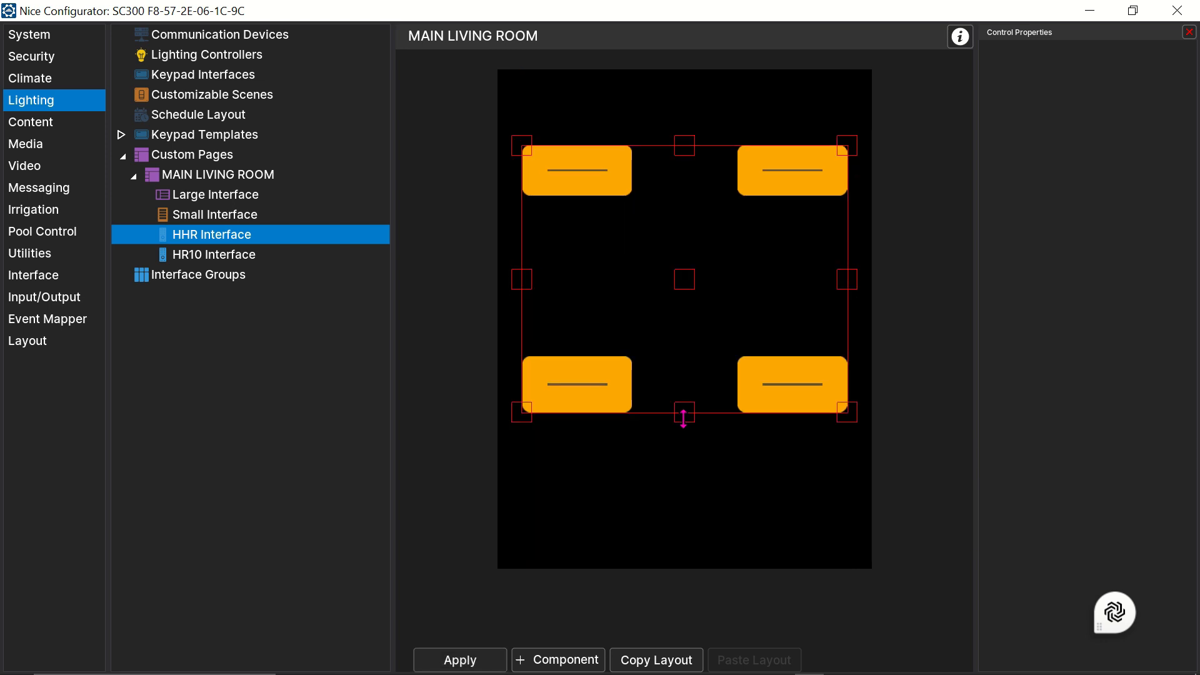
left_click_drag(850, 280, 901, 279)
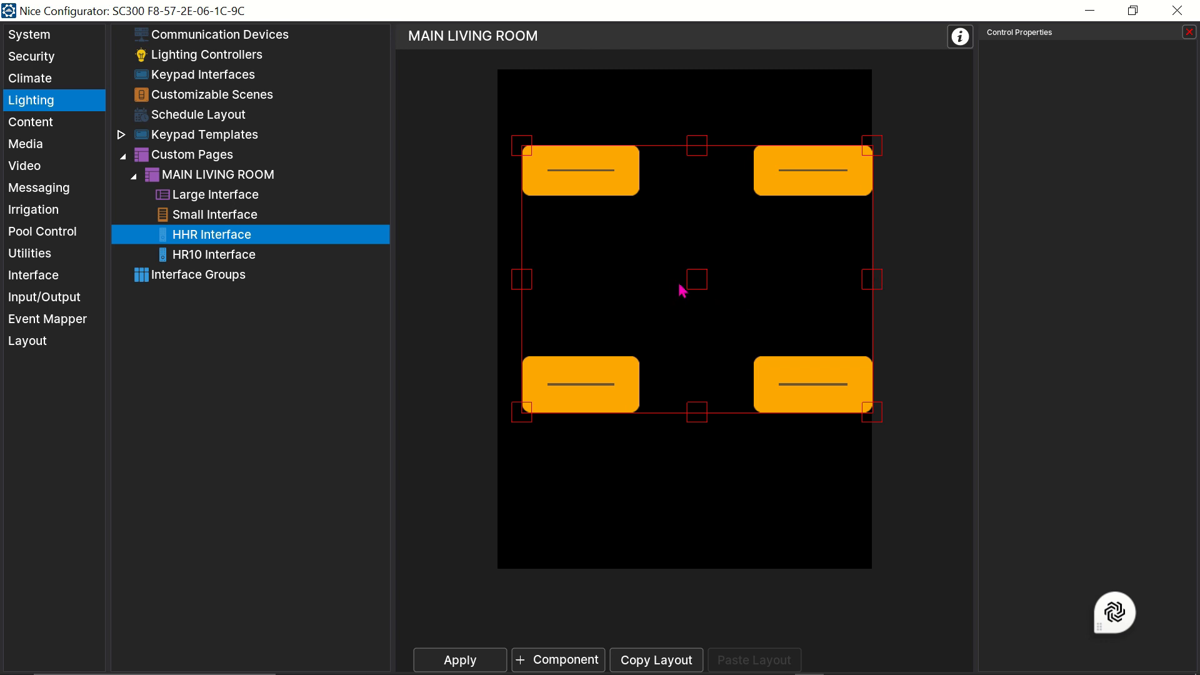
mouse_move(693, 282)
left_mouse_down()
mouse_move(667, 282)
mouse_move(672, 293)
left_mouse_up()
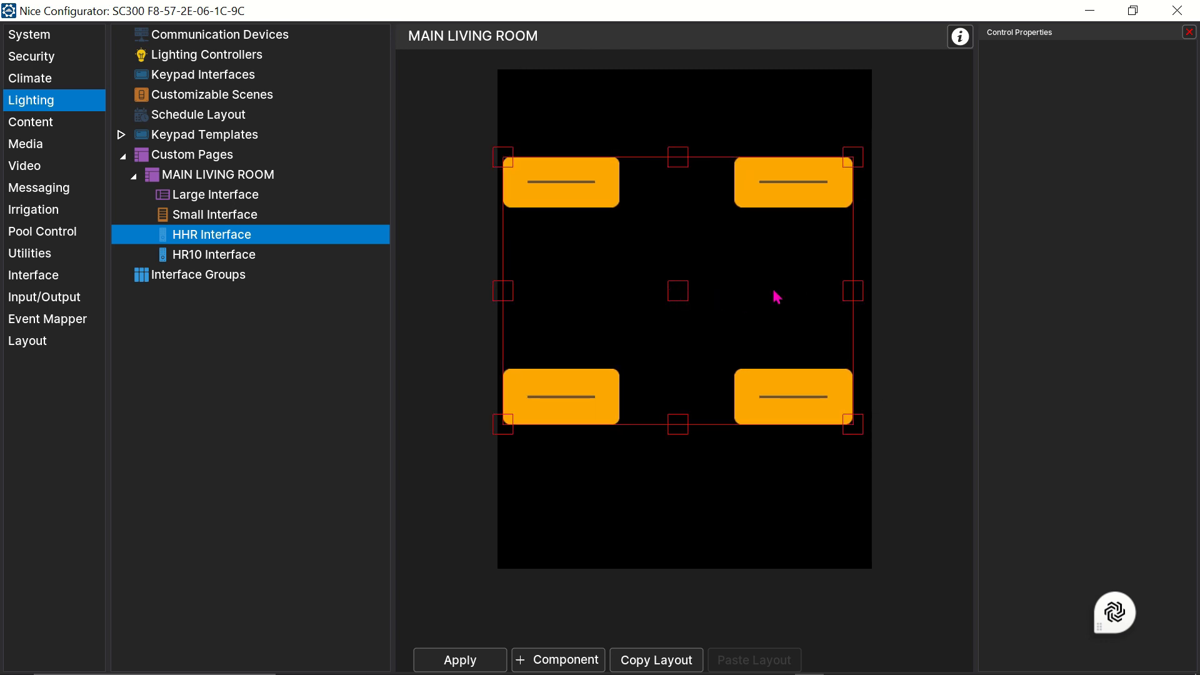
left_click_drag(854, 291, 898, 298)
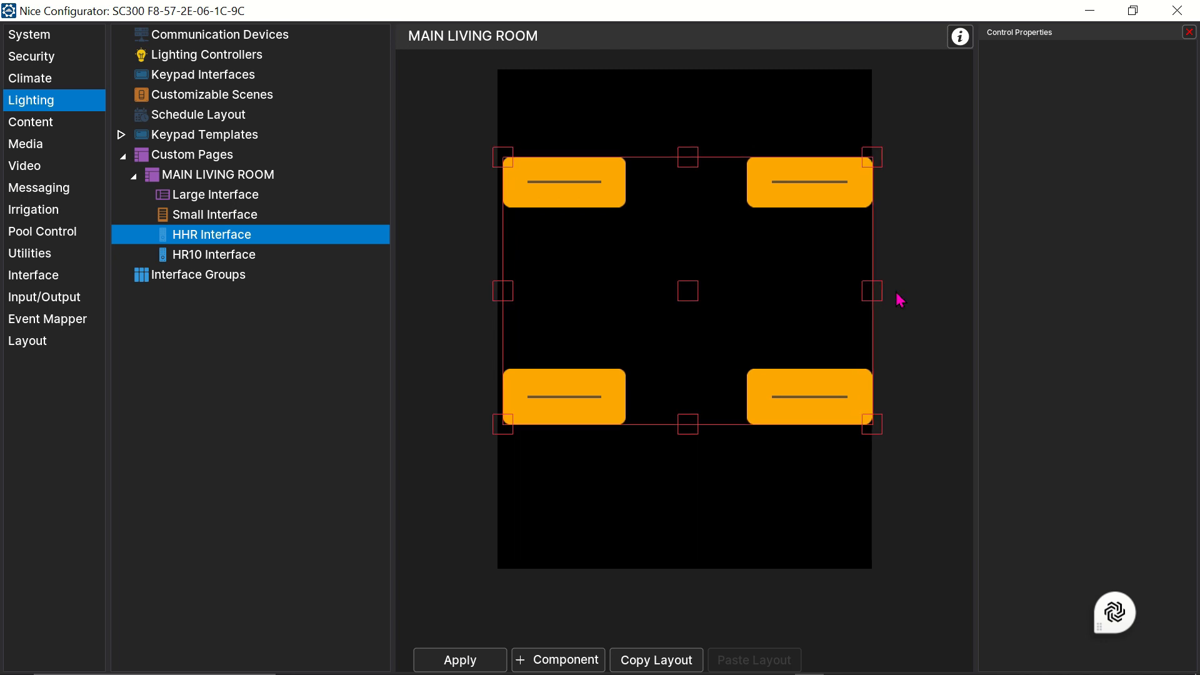
left_click(723, 497)
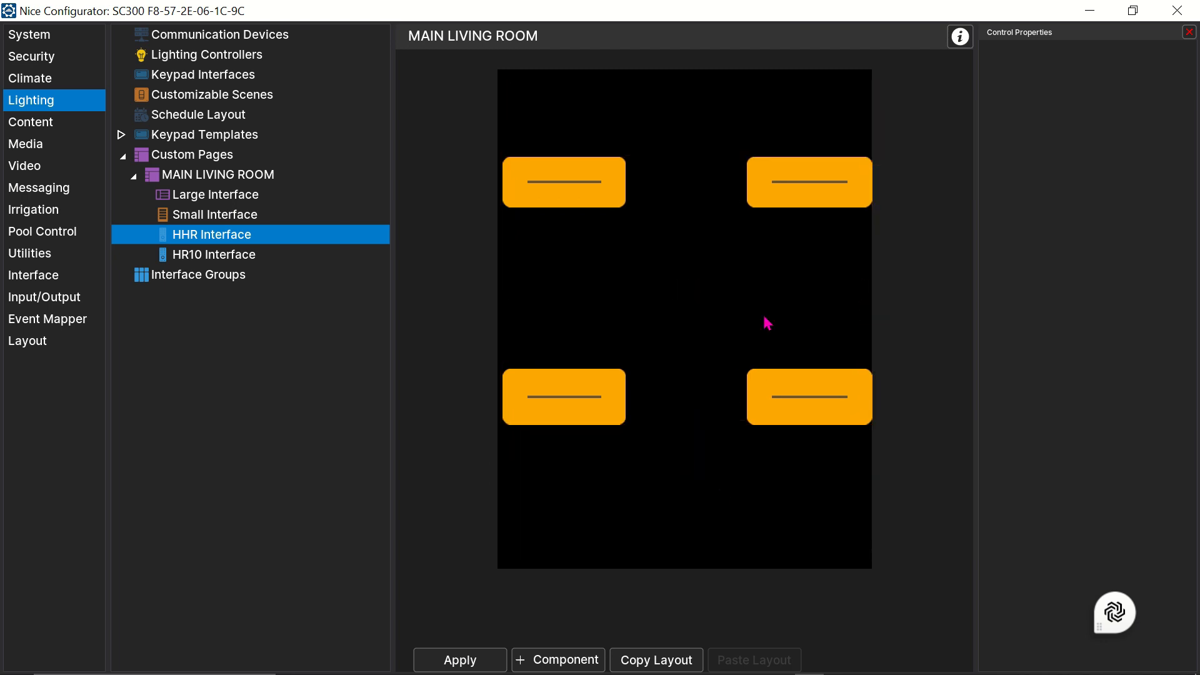
Nudge the STAR LIGHT and CHANDELIER toggles together leftward, closer to the SPOT LIGHT and TAPE LIGHT toggles.
left_click(807, 194)
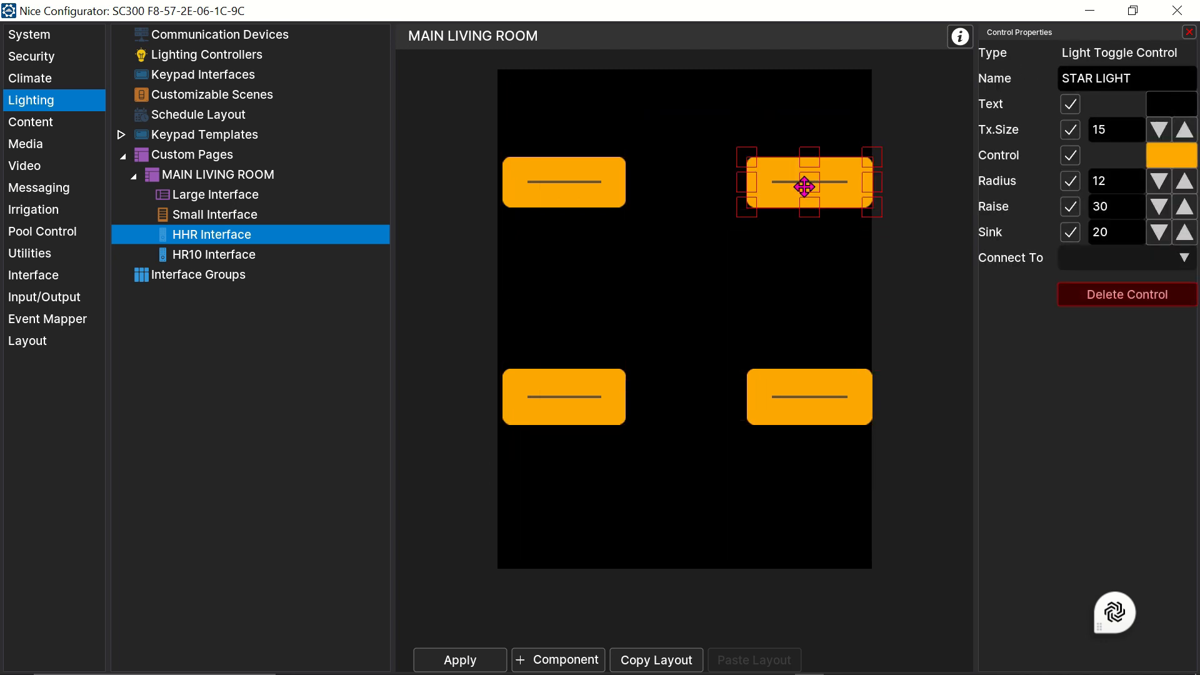
left_click(818, 412, "ctrl")
key("Left")
key("Left")
key("Left")
key("Left")
key("Left")
key("Left")
key("Left")
key("Left")
key("Left")
key("Left")
key("Left")
key("Left")
key("Left")
key("Left")
key("Left")
key("Left")
key("Left")
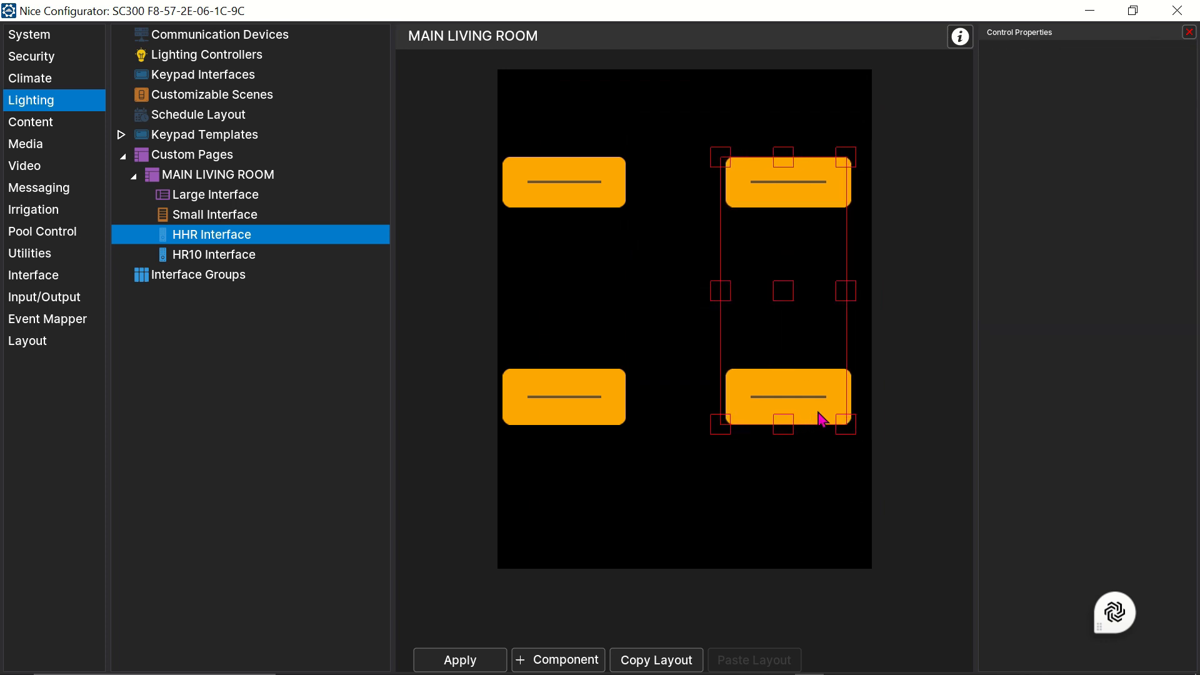
key("Left")
key("Left")
key("Left")
key("Left")
key("Left")
key("Left")
key("Left")
key("Left")
key("Left")
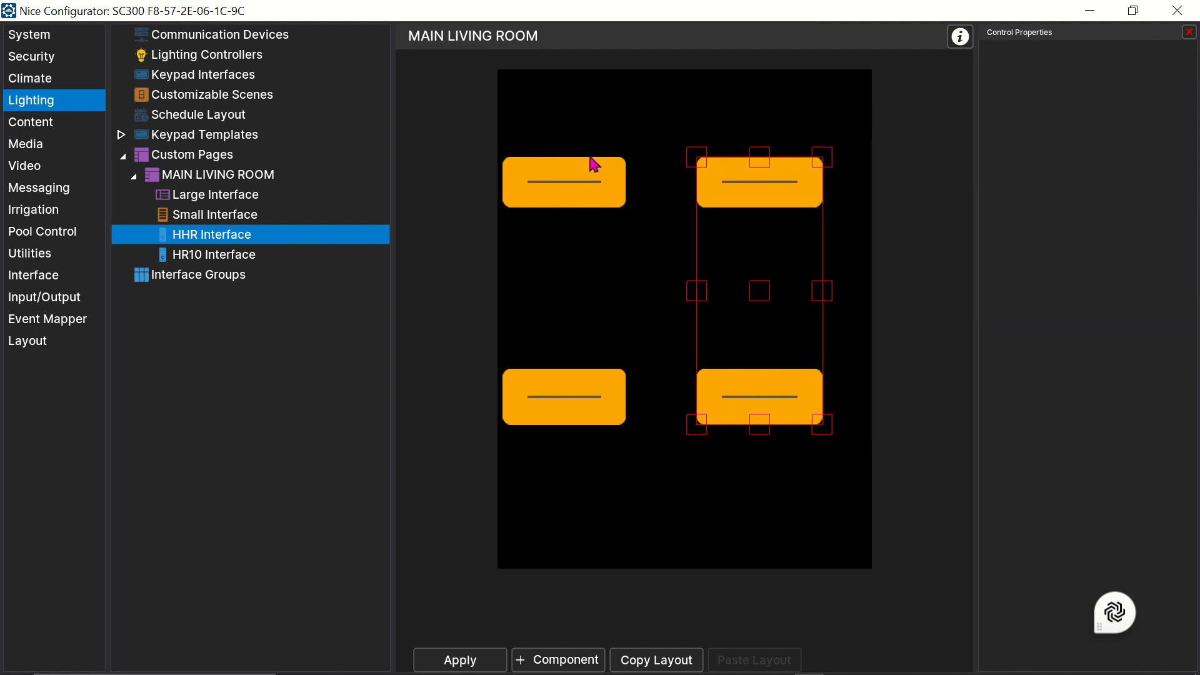
Widen all four toggles as a group toward the page's right edge and apply the layout changes.
left_click(591, 180, "ctrl")
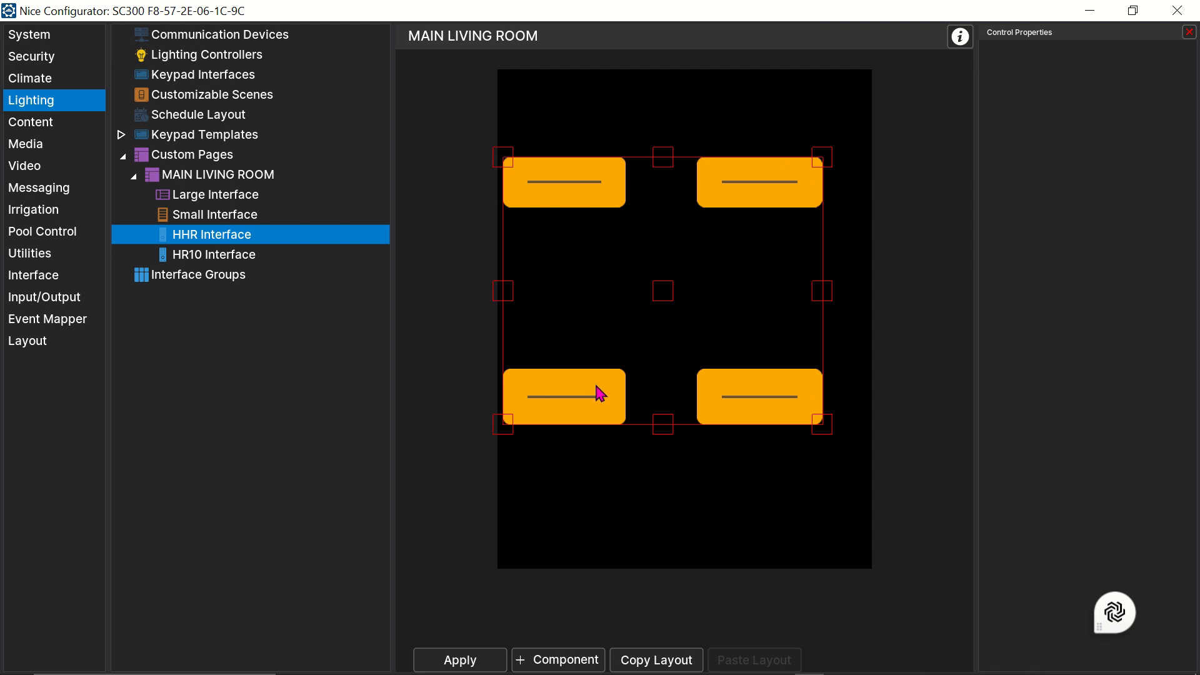
left_click_drag(821, 290, 856, 290)
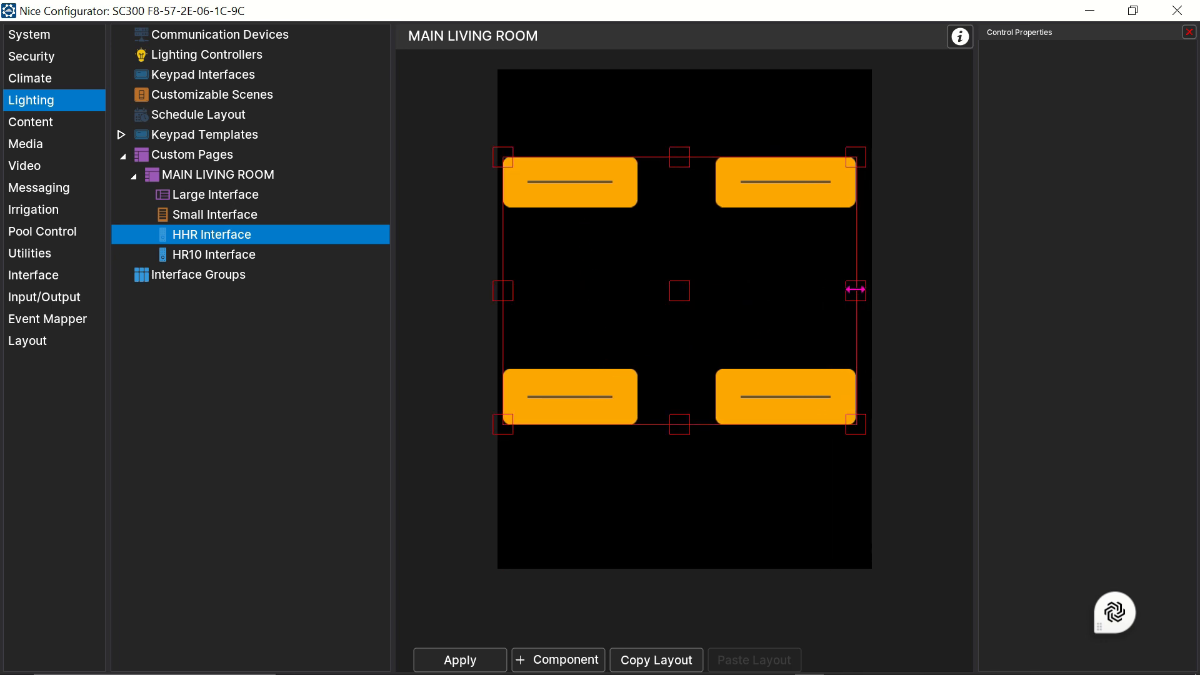
left_click(605, 200)
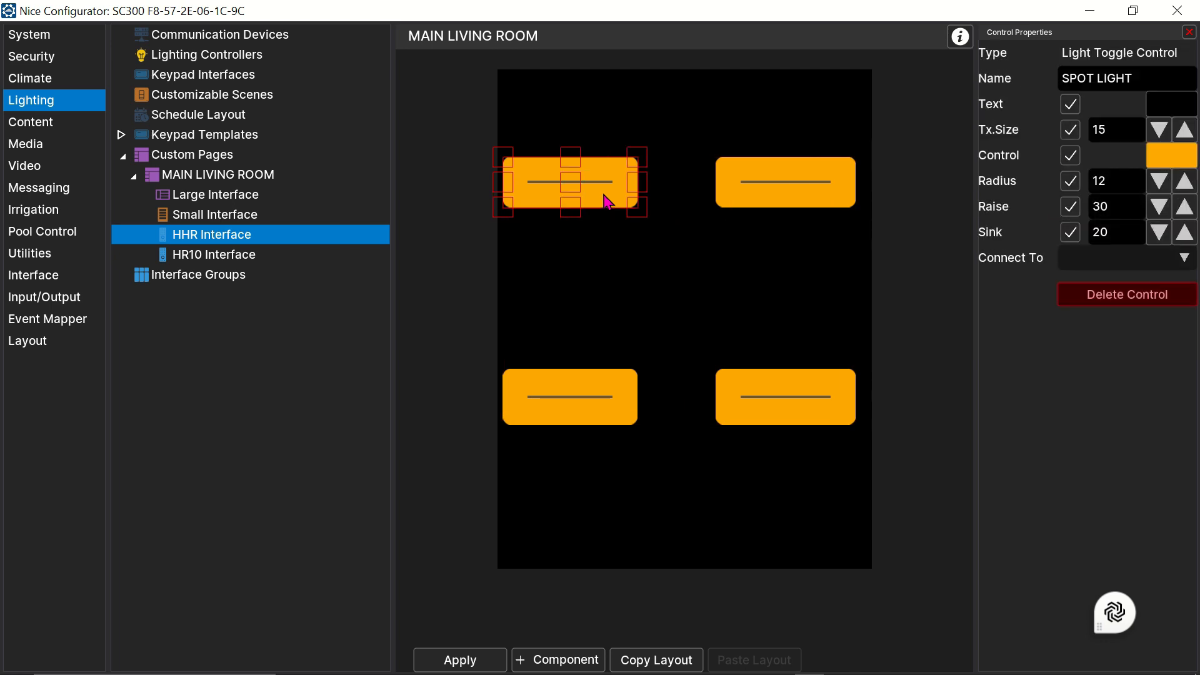
left_click(800, 196, "shift")
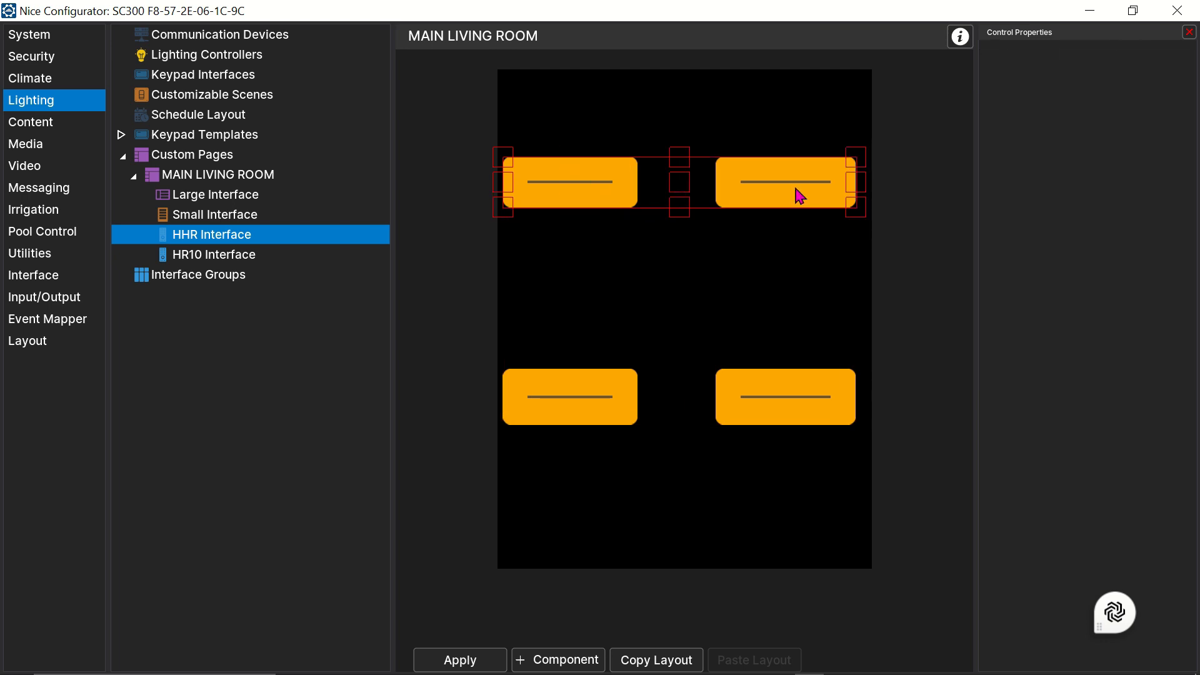
left_click(664, 338)
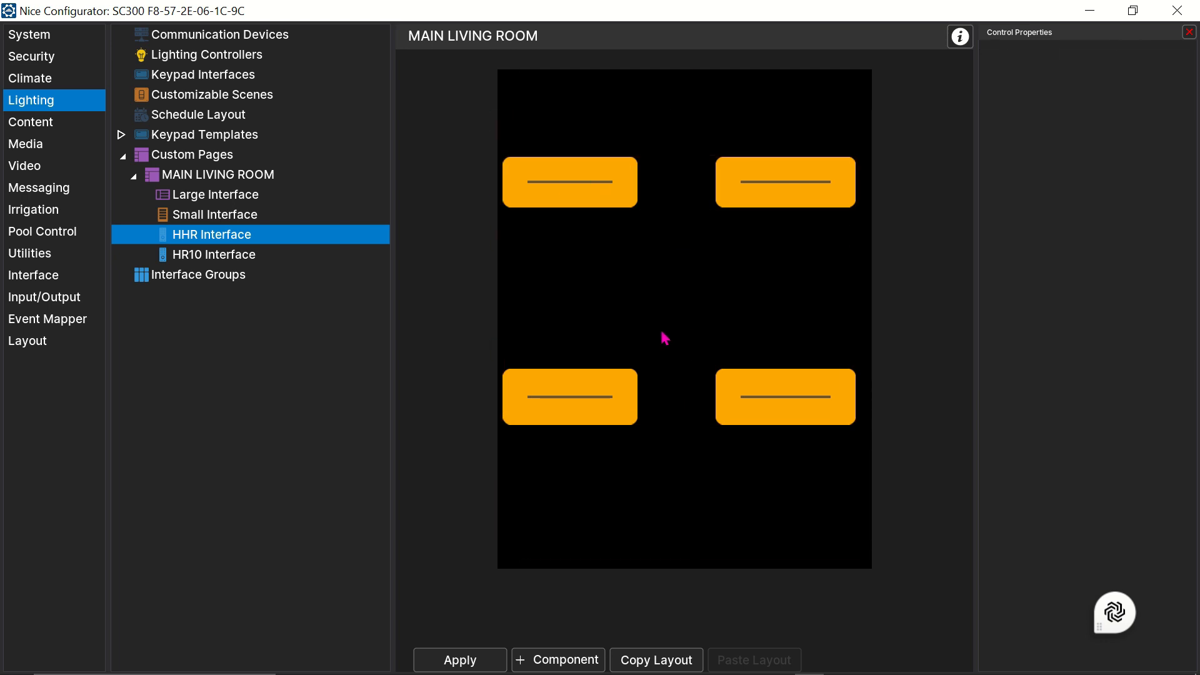
left_click(572, 202)
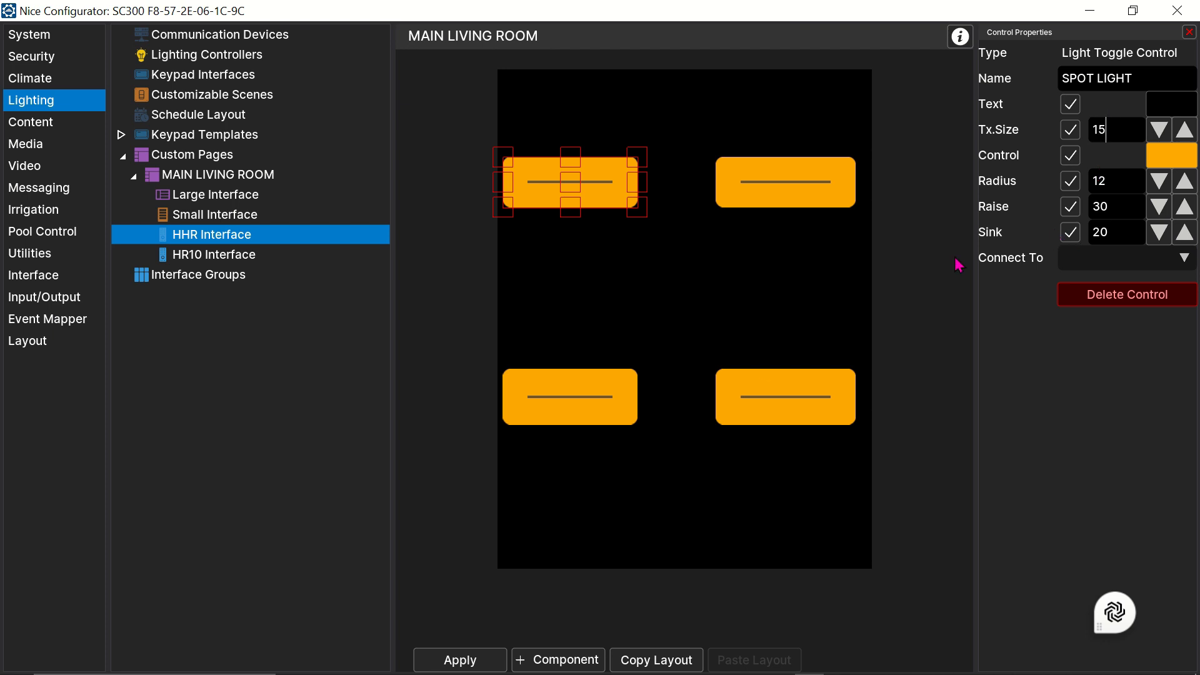
mouse_move(464, 674)
left_click(483, 659)
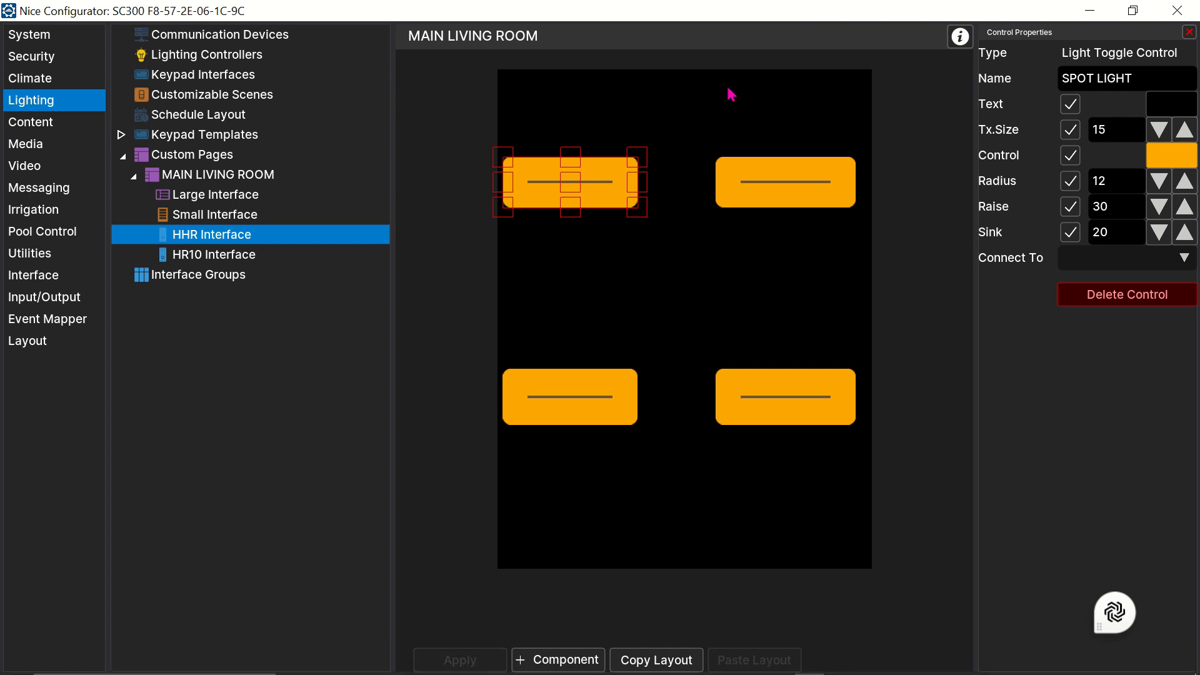
Select all four toggles and stretch the group downward to make them taller.
left_click(801, 198, "ctrl")
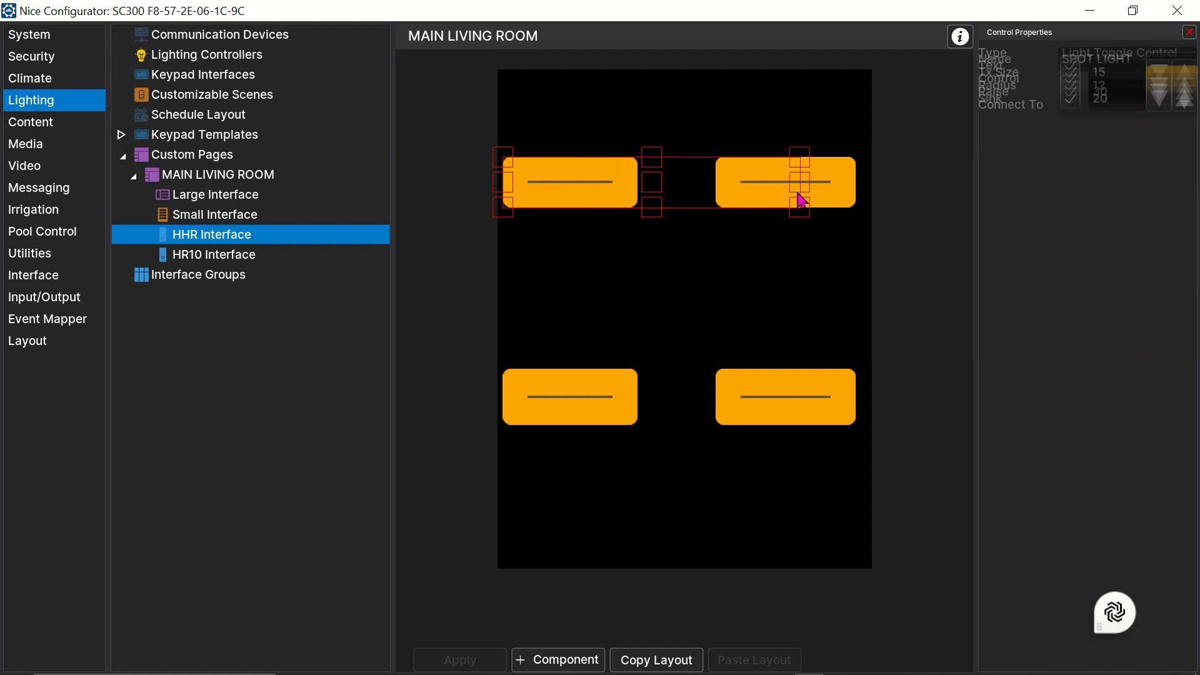
left_click(595, 385, "ctrl")
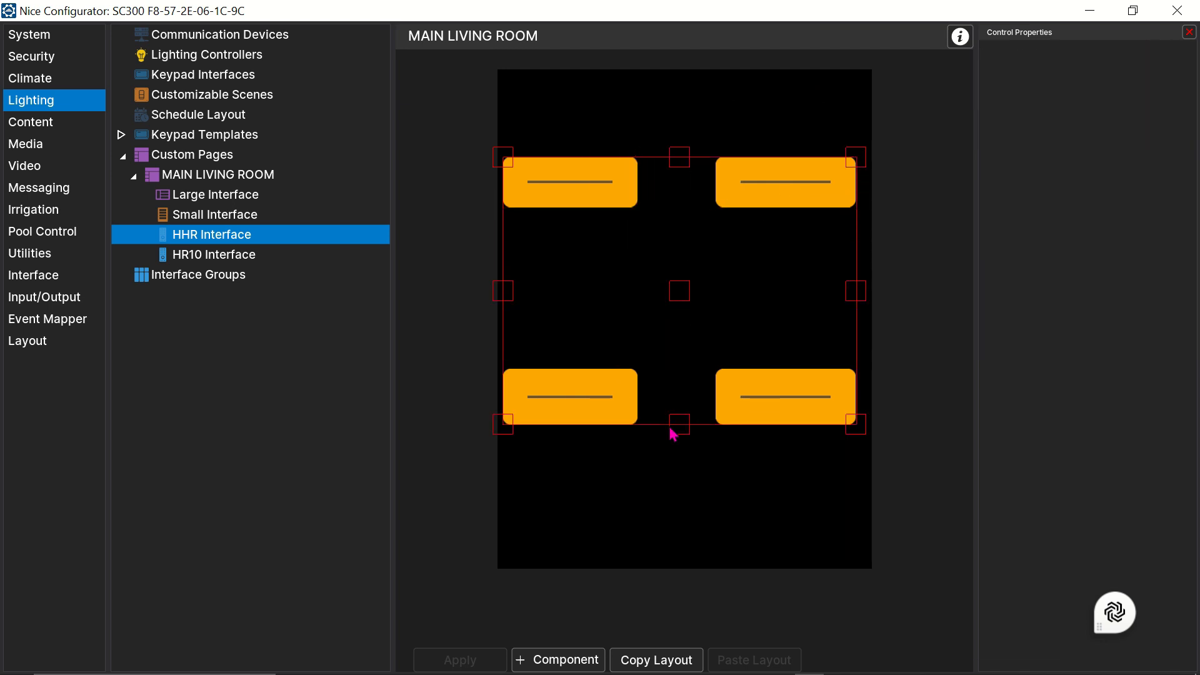
left_click_drag(675, 429, 676, 469)
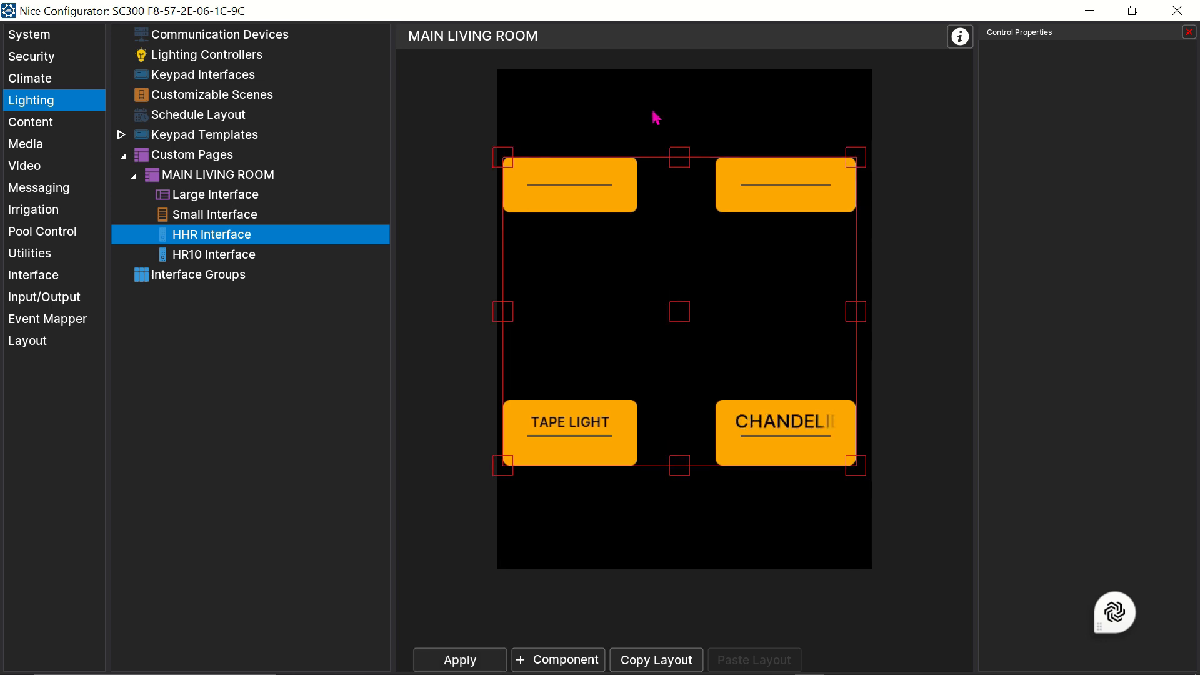
Increase the height of the SPOT LIGHT and STAR LIGHT toggles together until their names fit above the line.
left_click(583, 214)
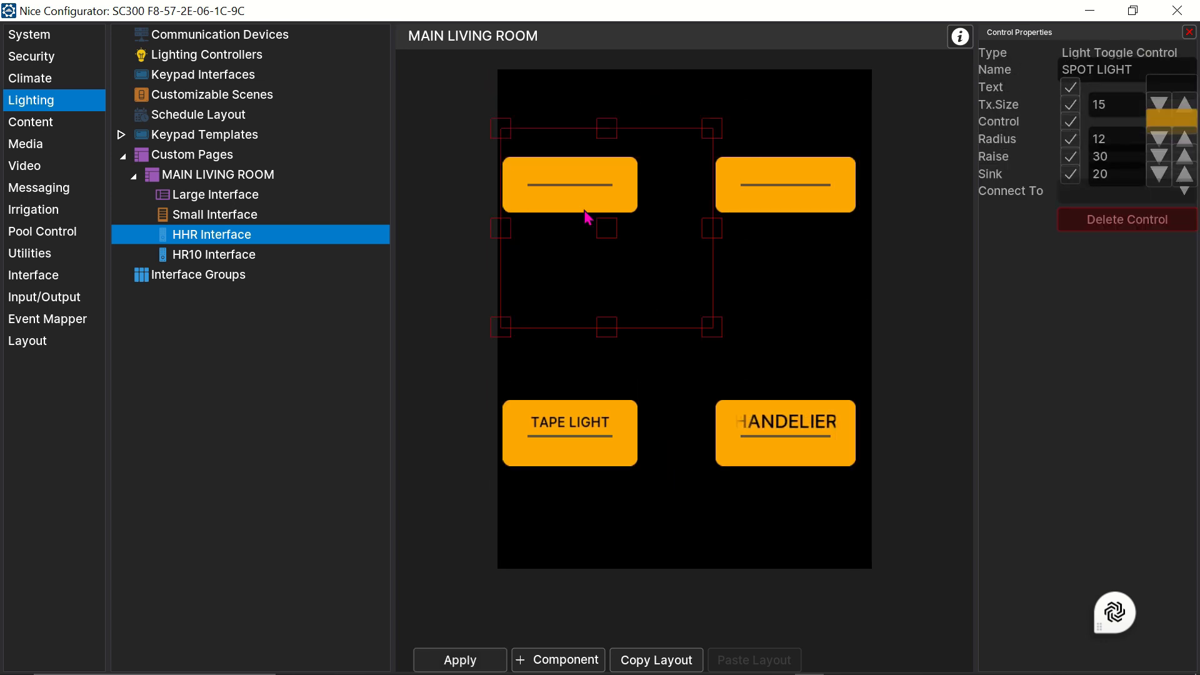
left_click(778, 209, "ctrl")
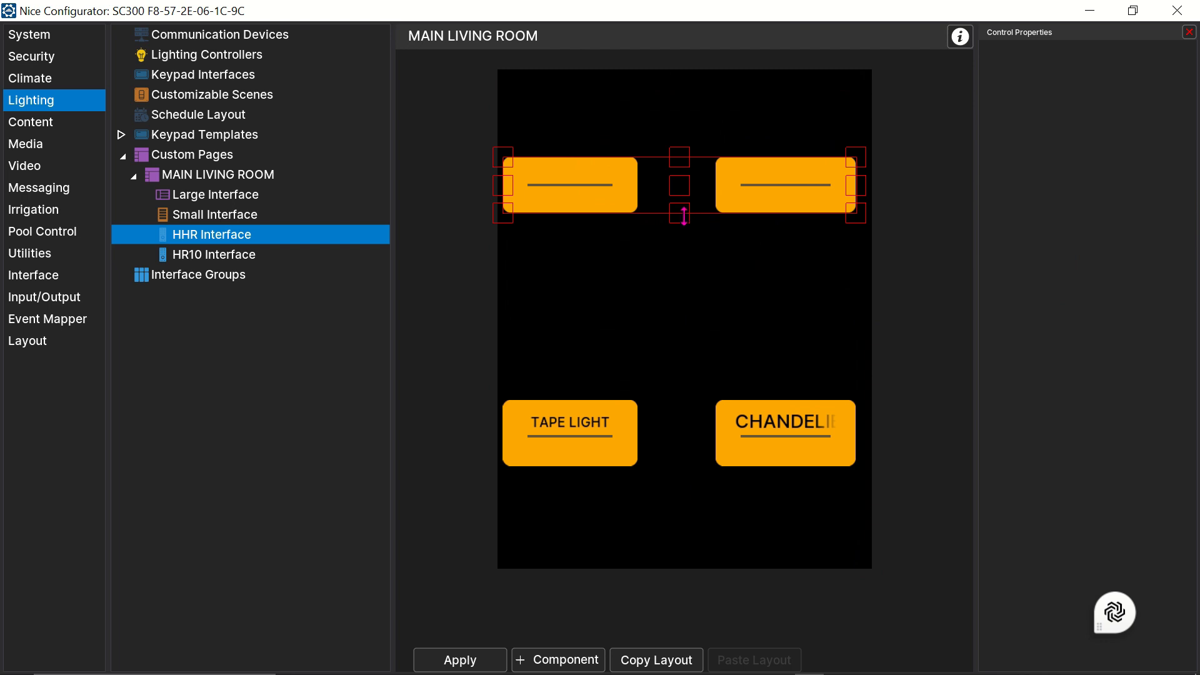
left_click_drag(681, 214, 681, 228)
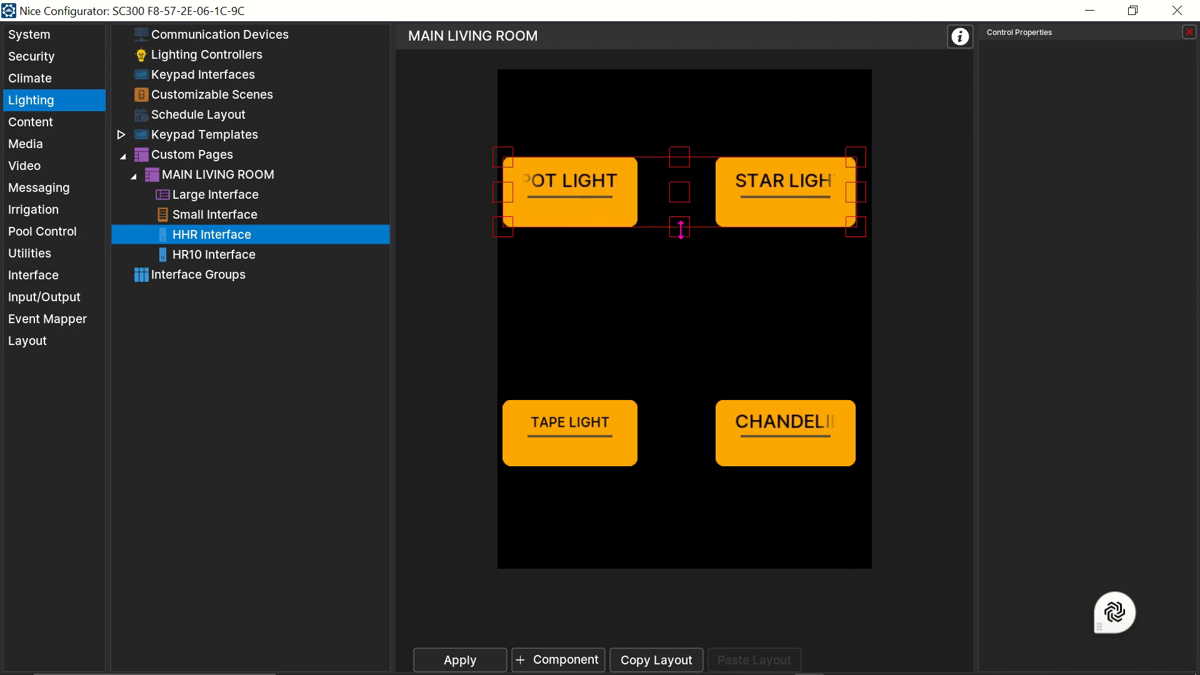
left_click_drag(681, 230, 681, 220)
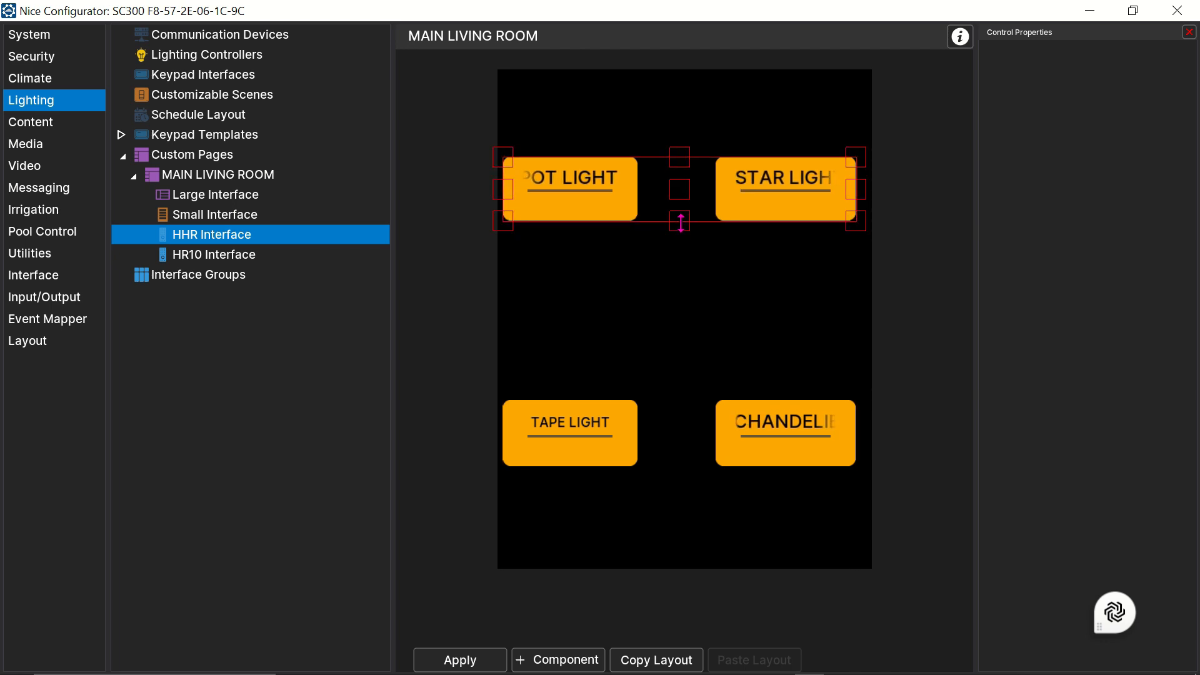
Set the text size of the TAPE LIGHT toggle to 15 and apply the layout changes.
left_click(584, 465)
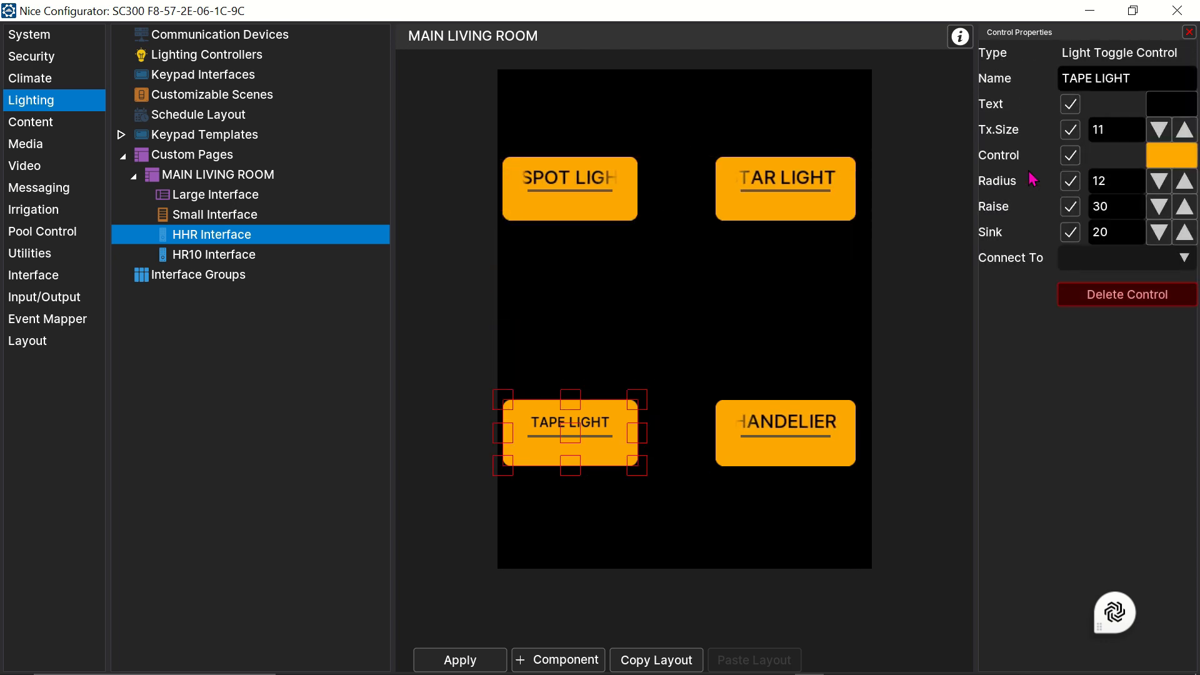
left_click_drag(1120, 130, 1093, 136)
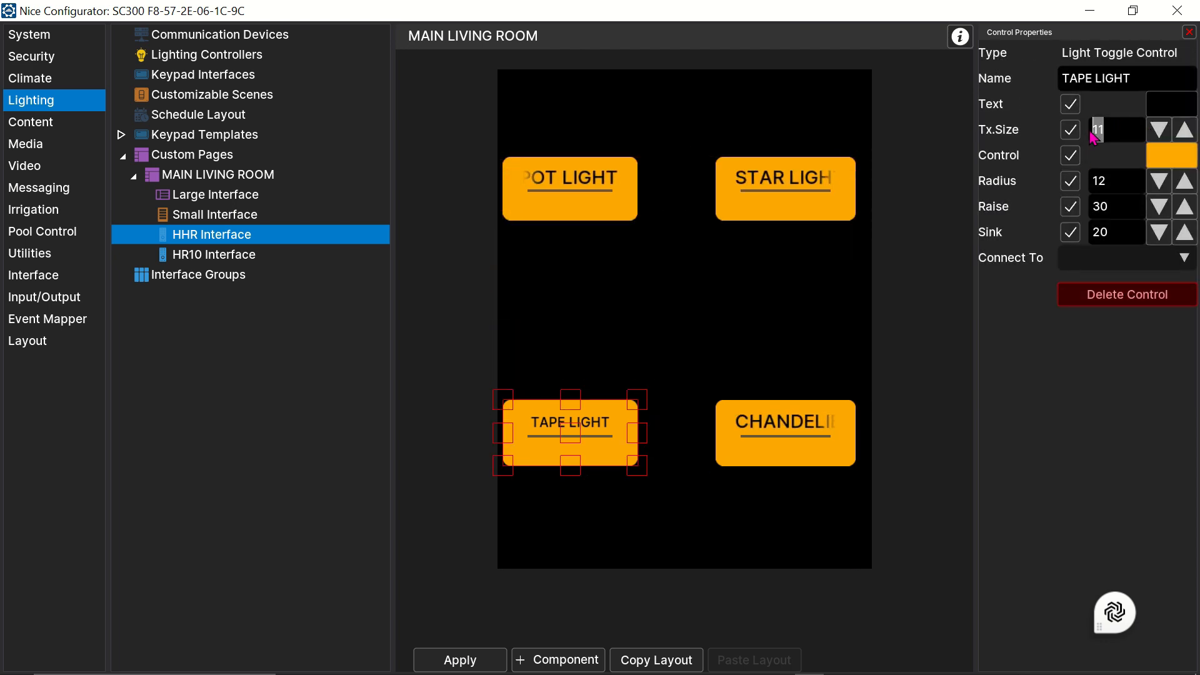
type("15")
left_click(459, 661)
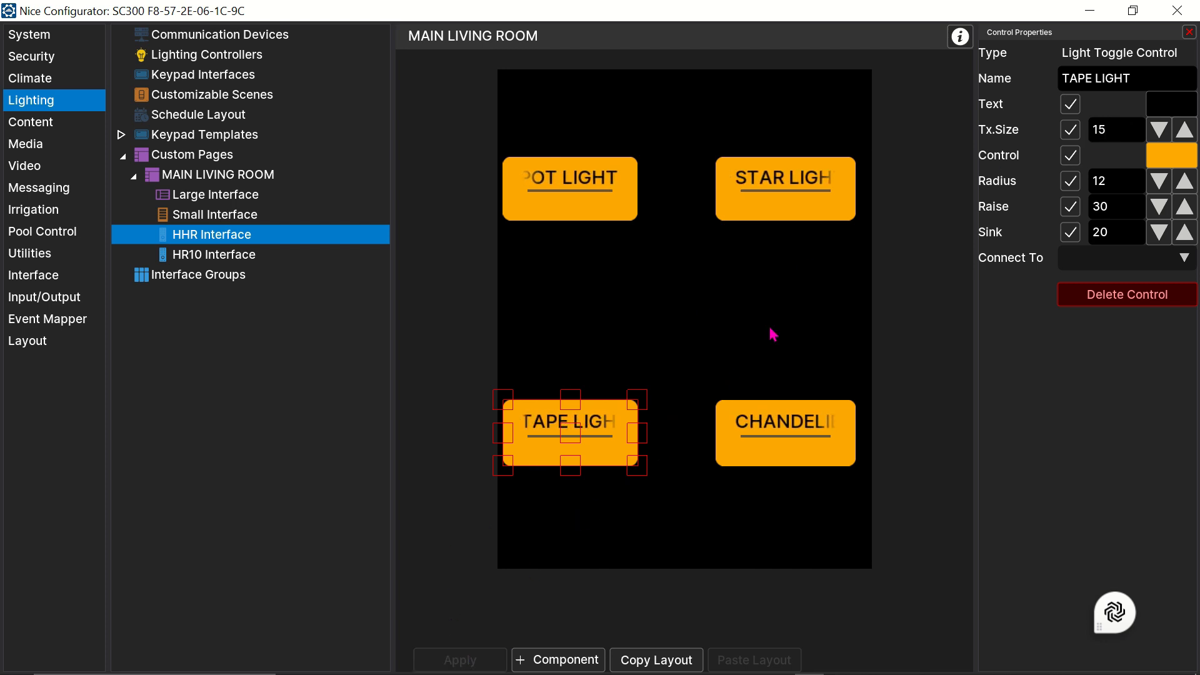
Shift the SPOT LIGHT and TAPE LIGHT toggles together slightly to the right and apply the layout changes.
left_click(605, 213)
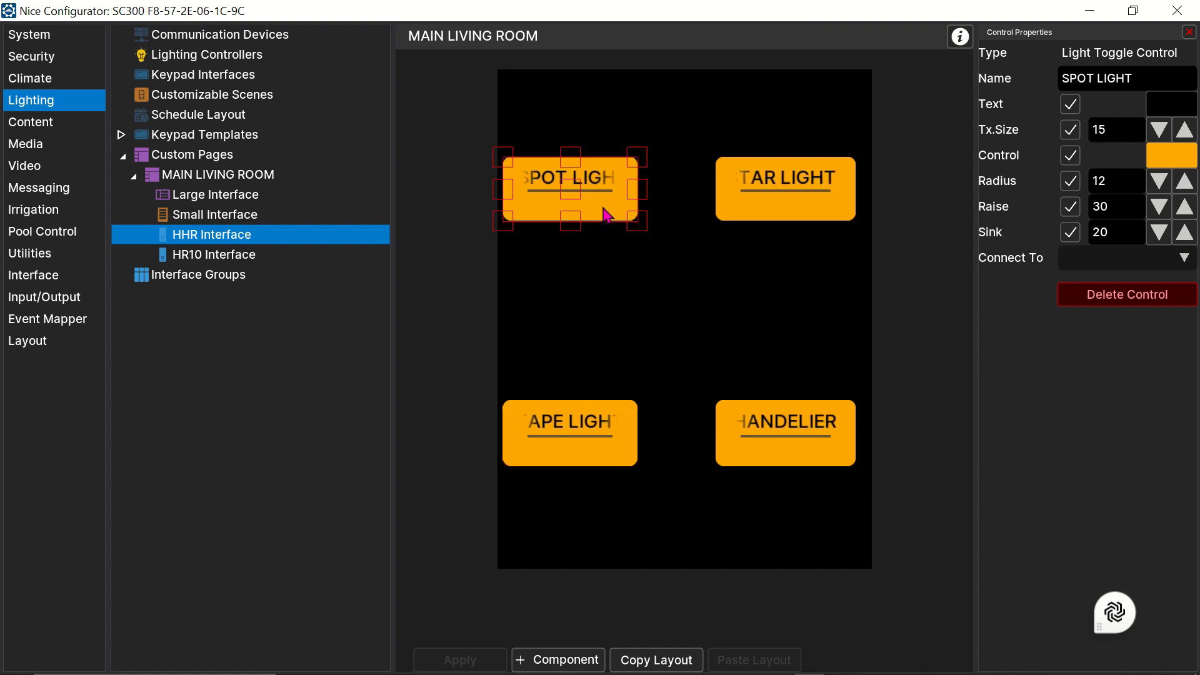
left_click(593, 424, "ctrl")
key("Right")
key("Right")
key("Right")
key("Right")
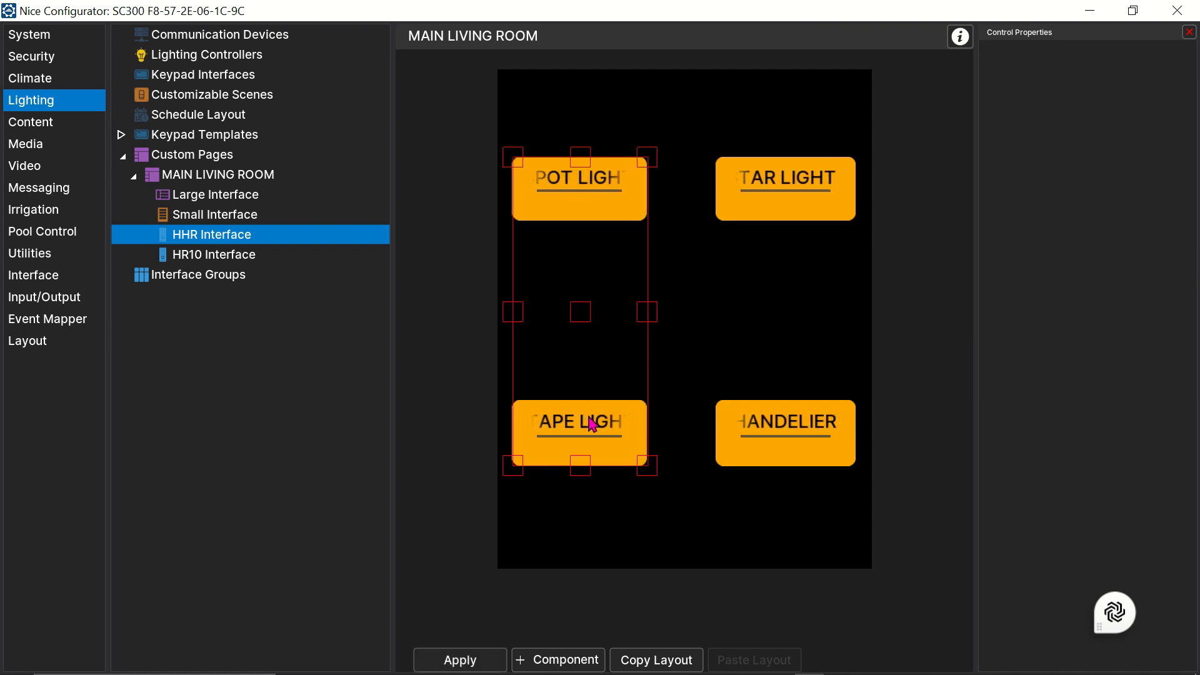
key("Right")
key("Right")
key("Right")
left_click(452, 659)
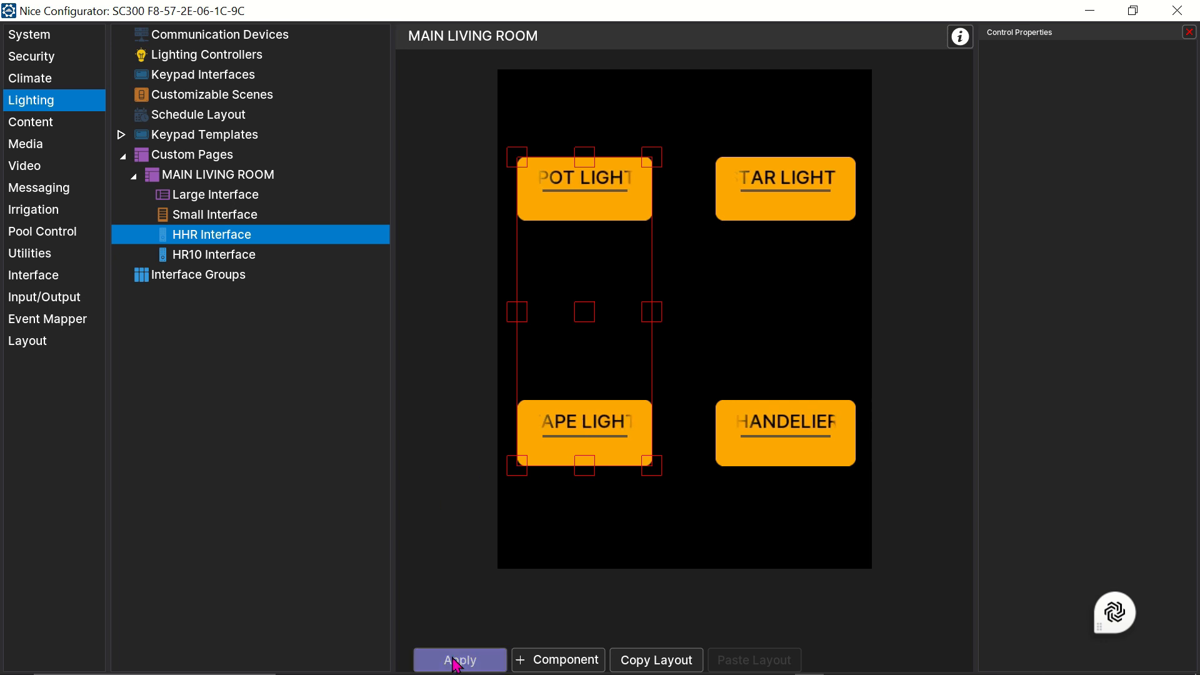
Copy all four toggles of the HHR Interface as a control group.
left_click(228, 258)
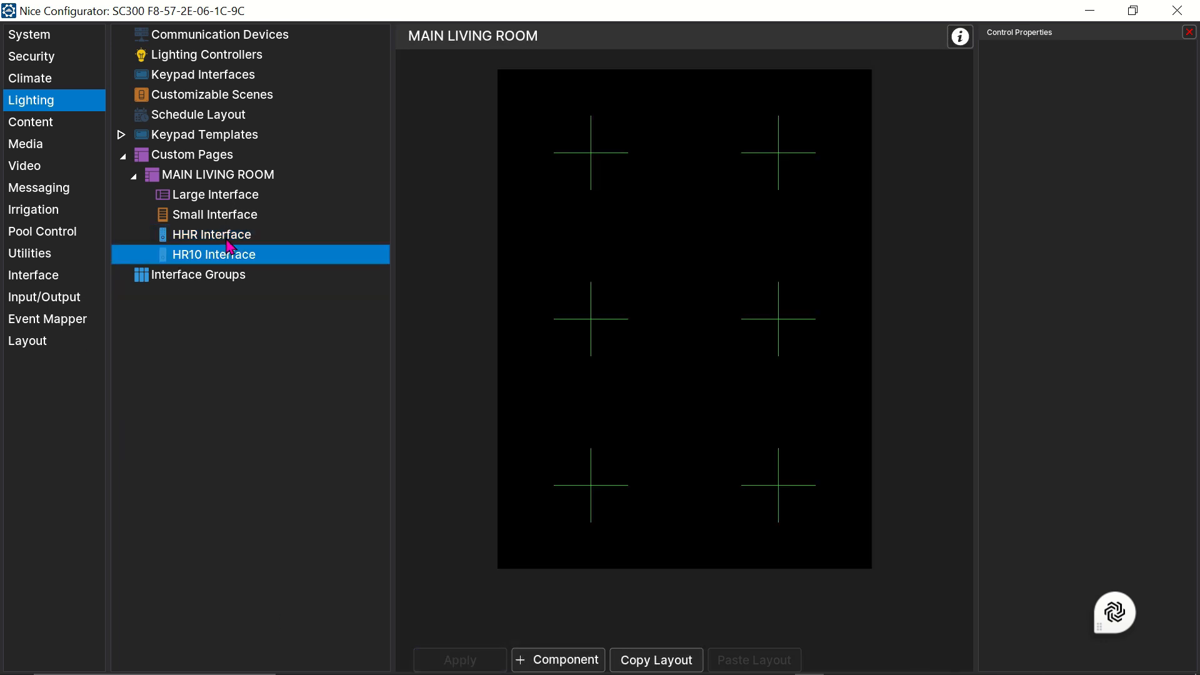
left_click(227, 240)
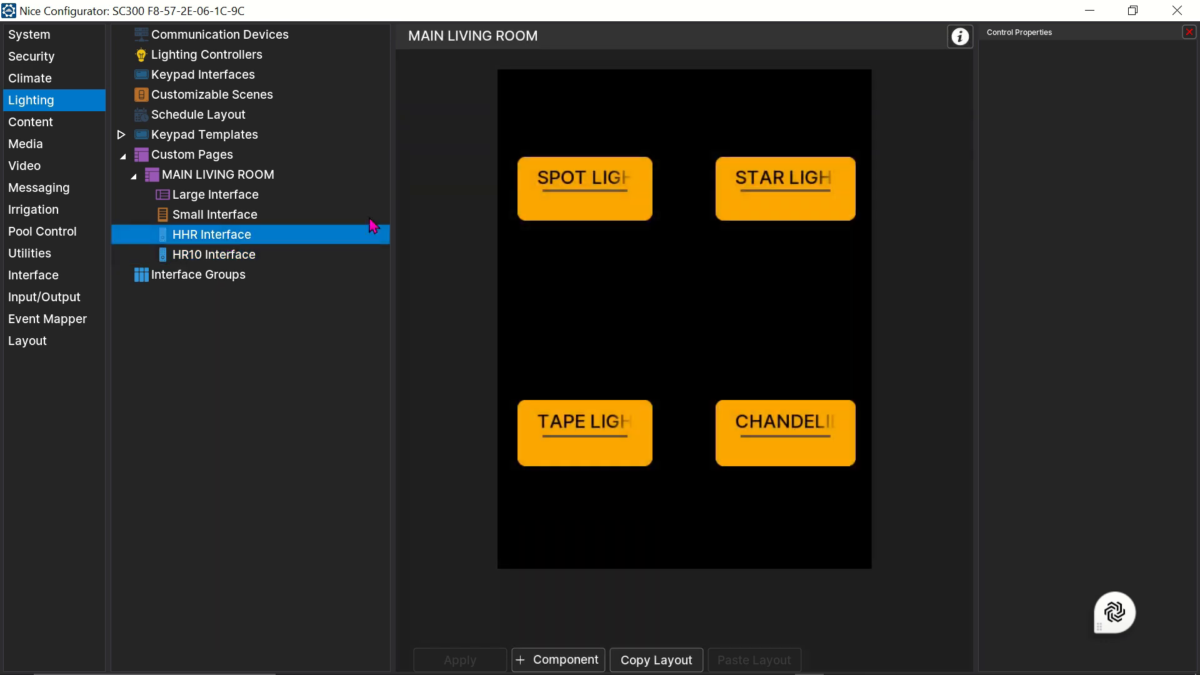
left_click(578, 195)
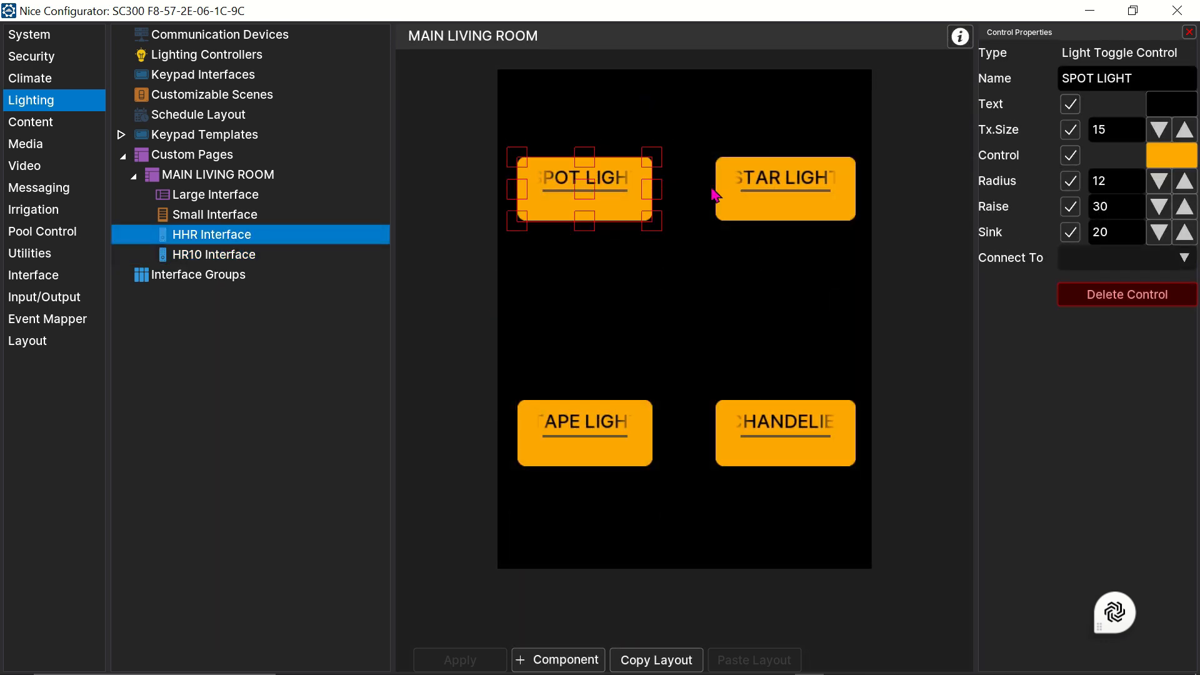
left_click(772, 182, "ctrl")
left_click(625, 442, "ctrl")
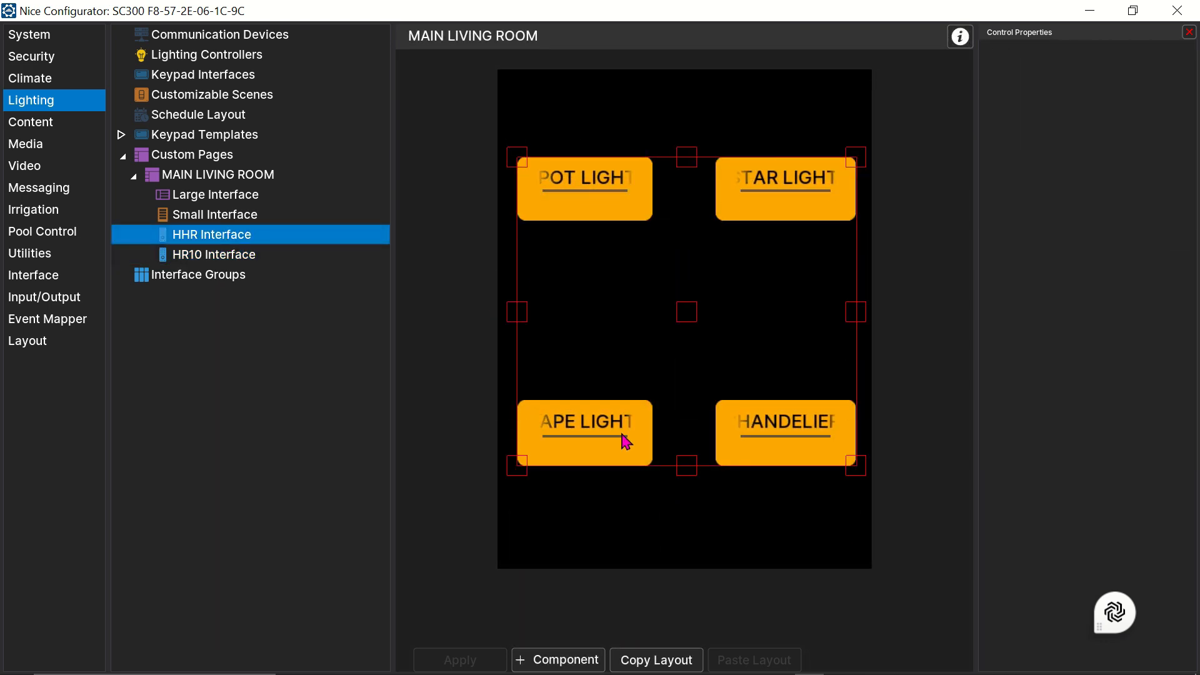
right_click(646, 459)
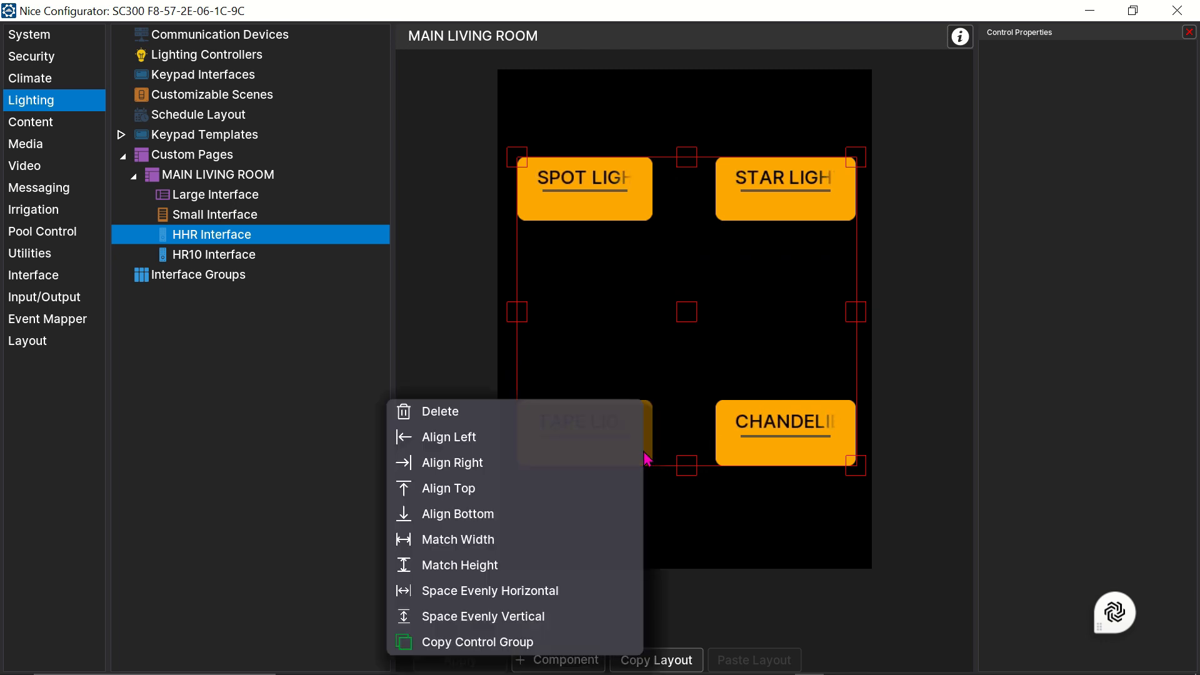
left_click(490, 644)
Paste the copied control group into the empty HR10 Interface layout.
left_click(217, 257)
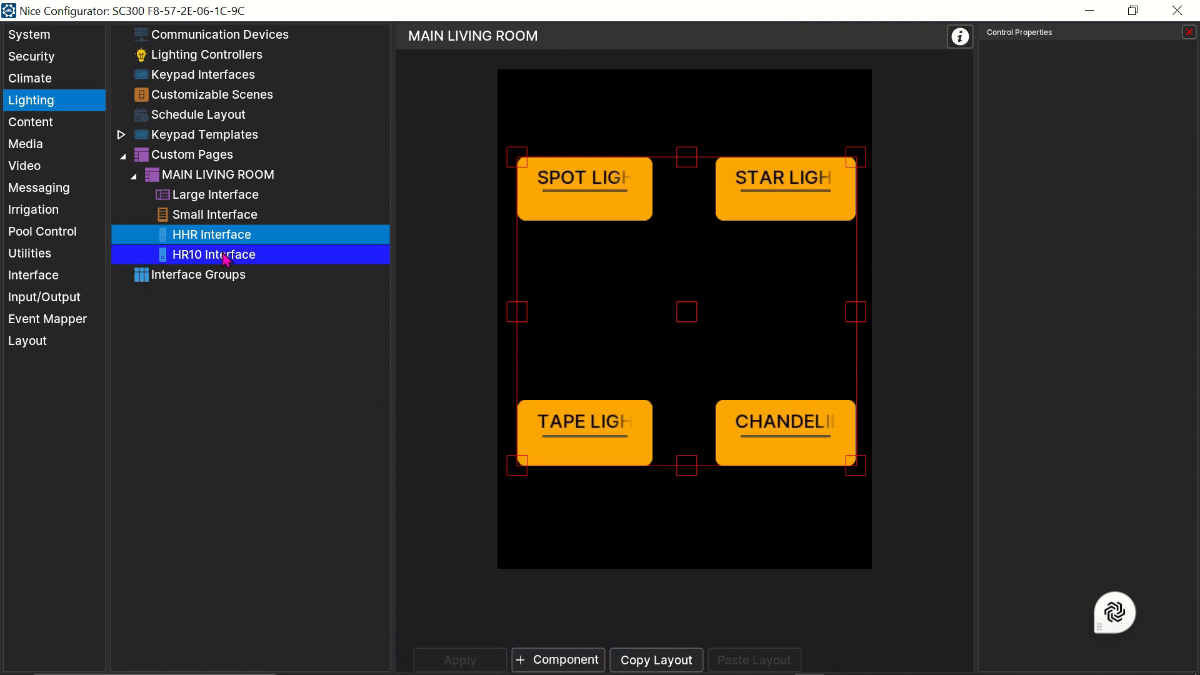
right_click(719, 203)
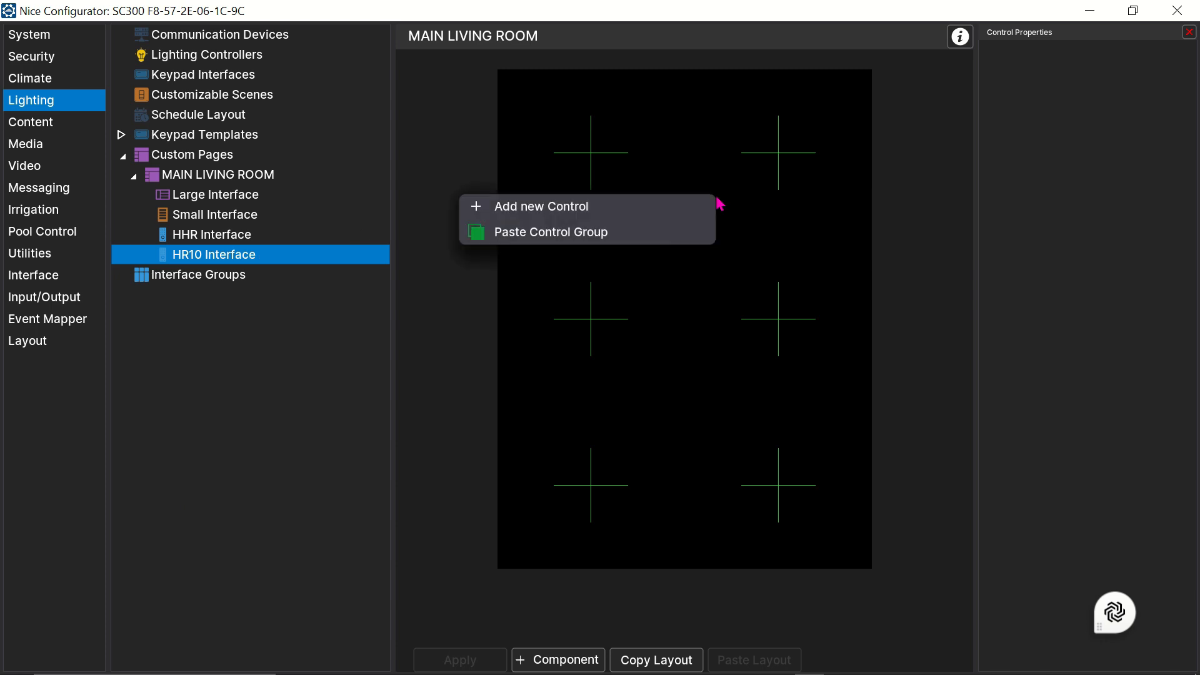
left_click(668, 240)
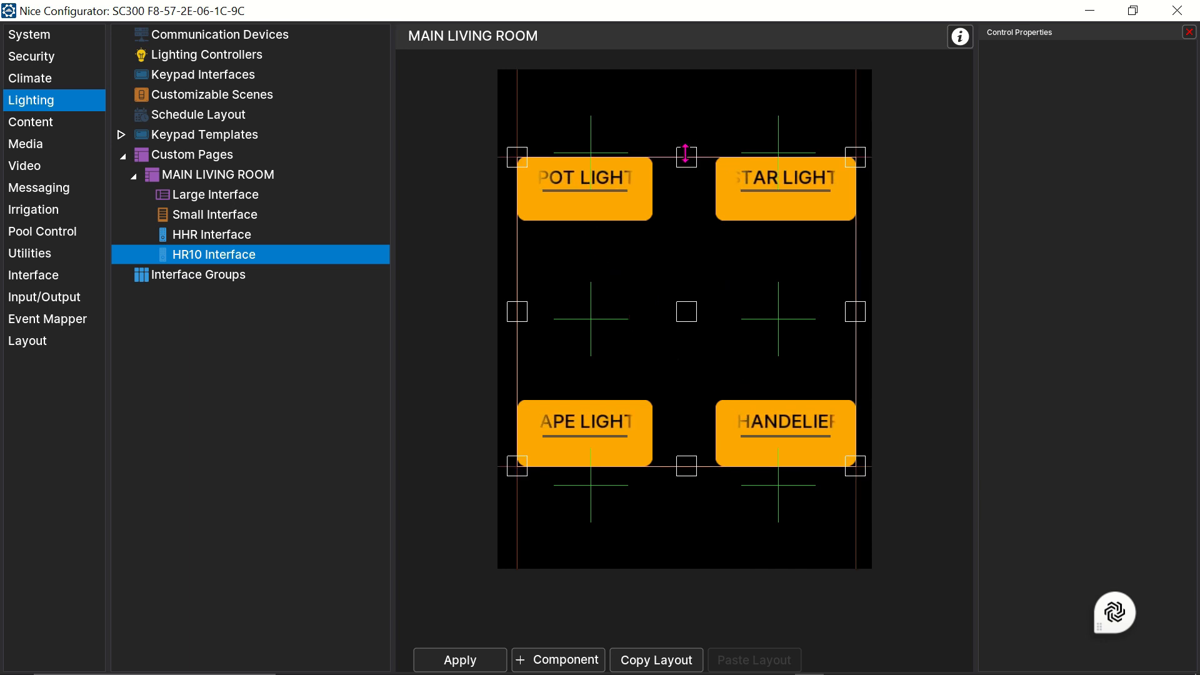
Stretch the pasted HR10 toggle group vertically to the centres of the upper and lower guide crosses and apply the layout changes.
left_click_drag(685, 154, 685, 149)
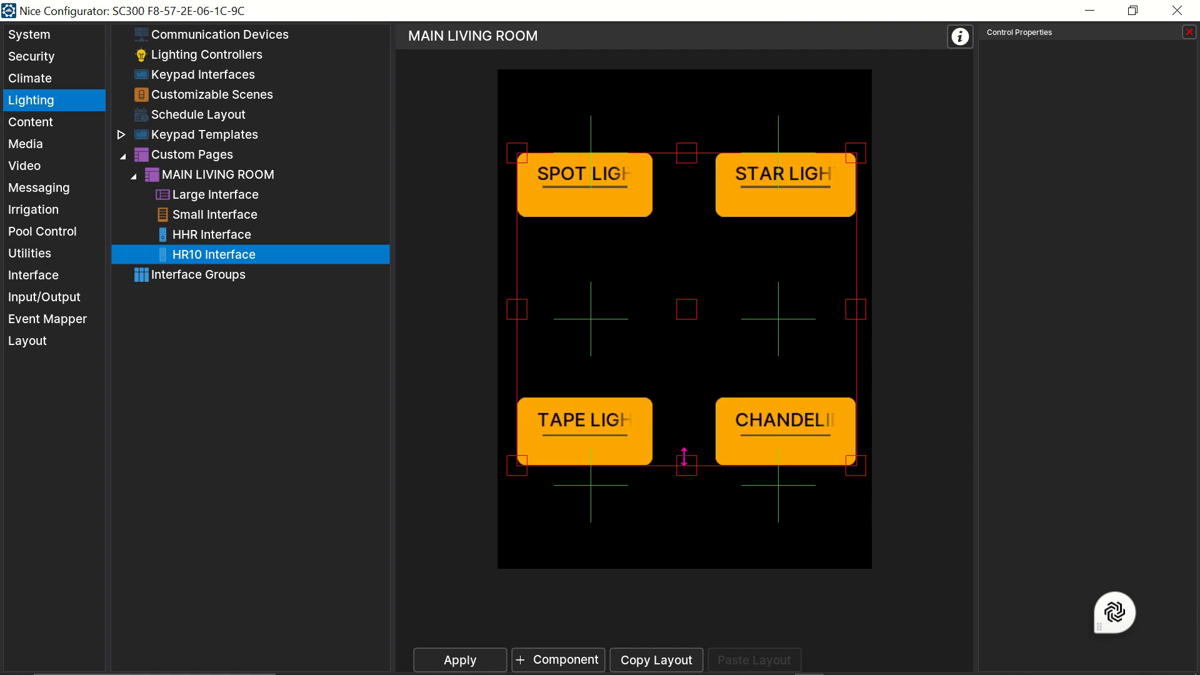
left_click_drag(684, 462, 687, 485)
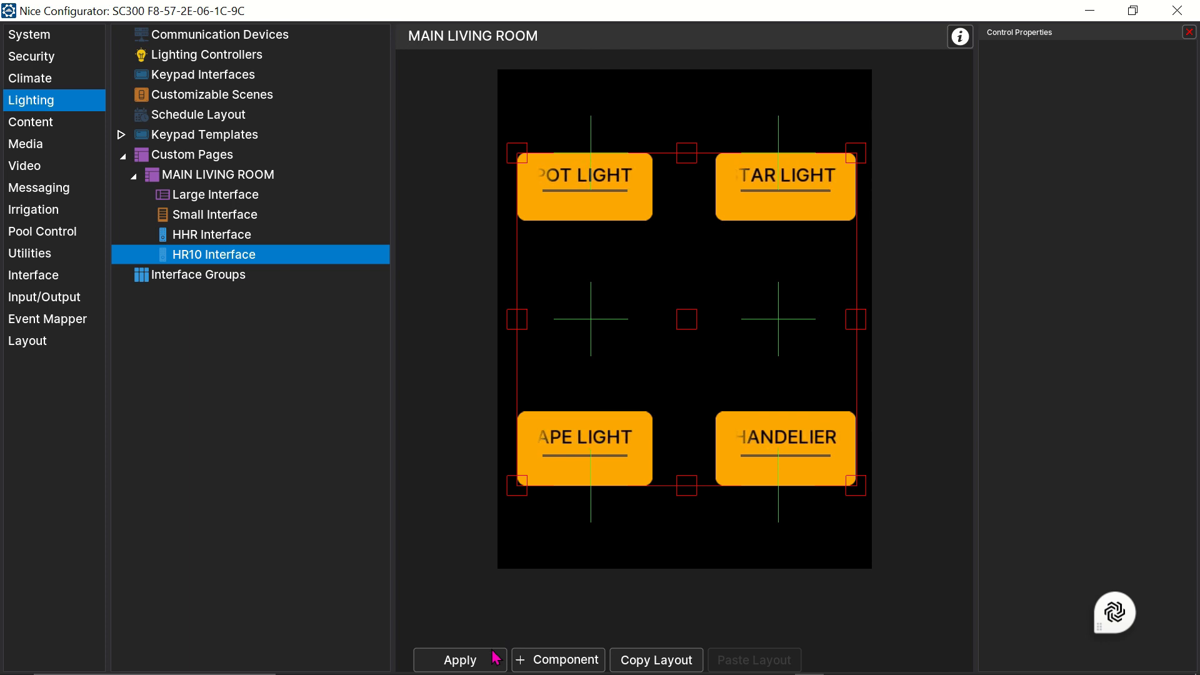
left_click(470, 665)
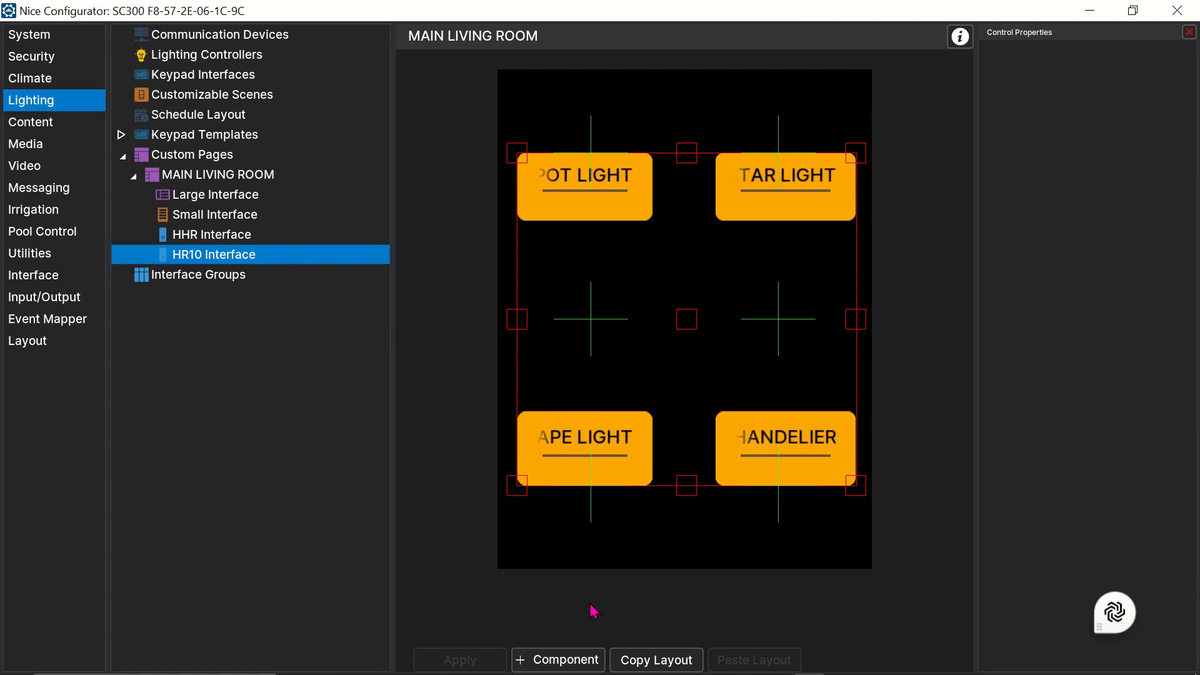
left_click(613, 558)
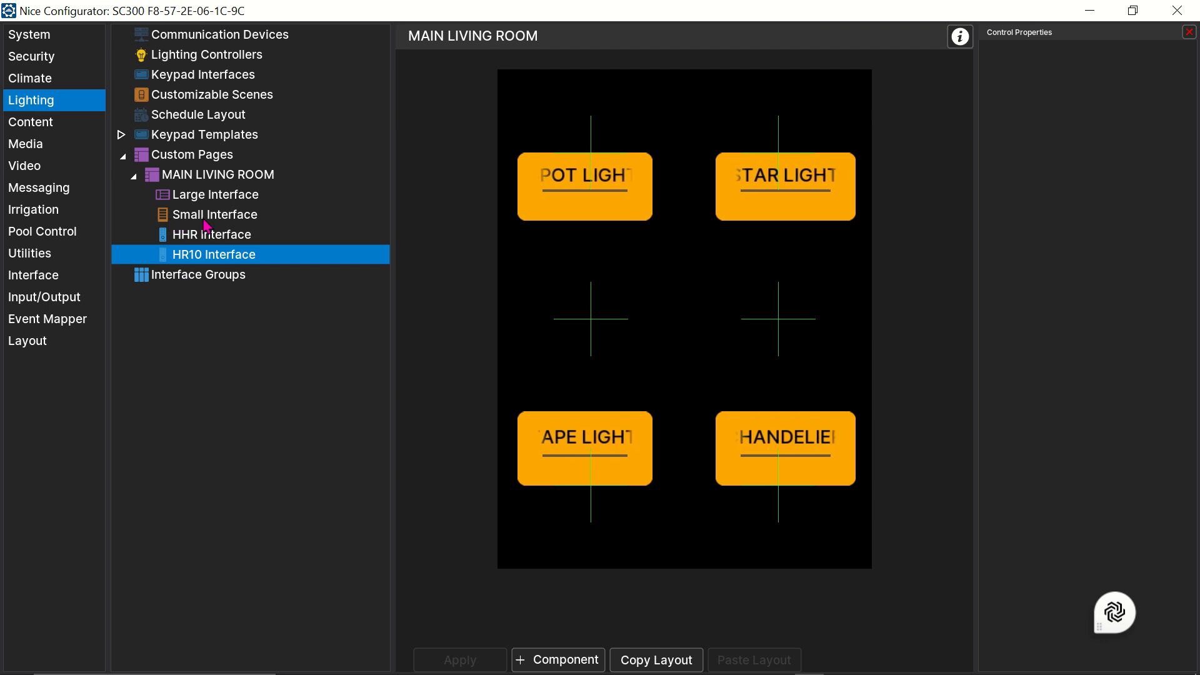
Open the MAIN LIVING ROOM custom page itself.
left_click(197, 180)
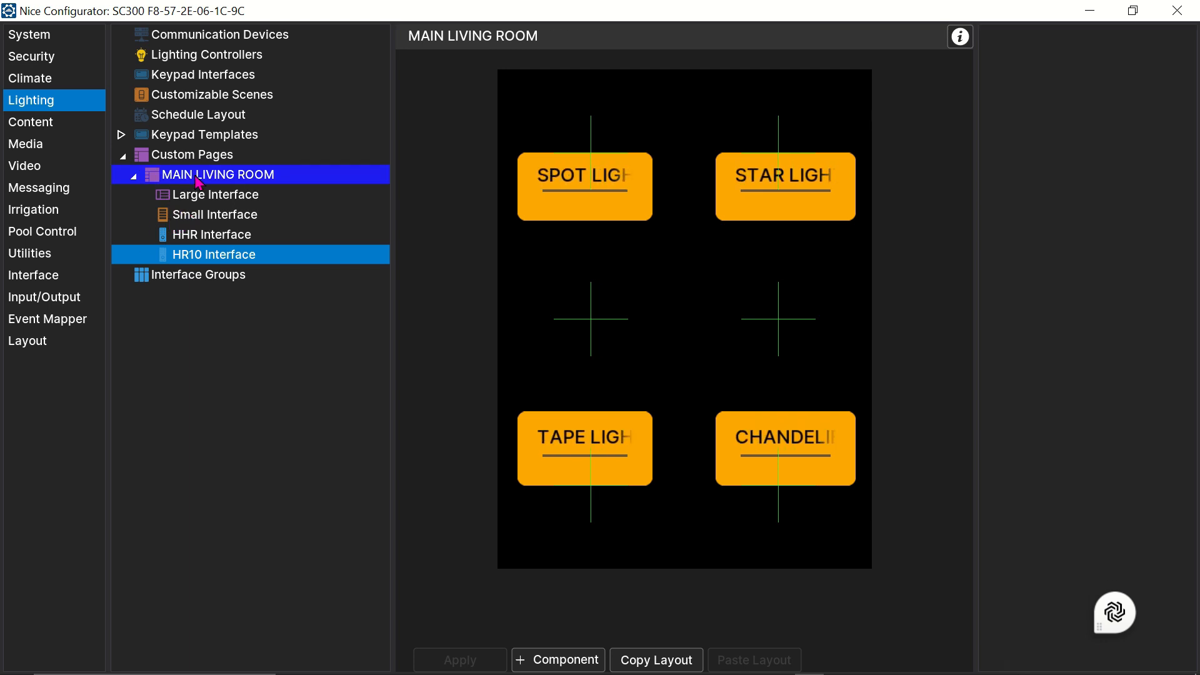